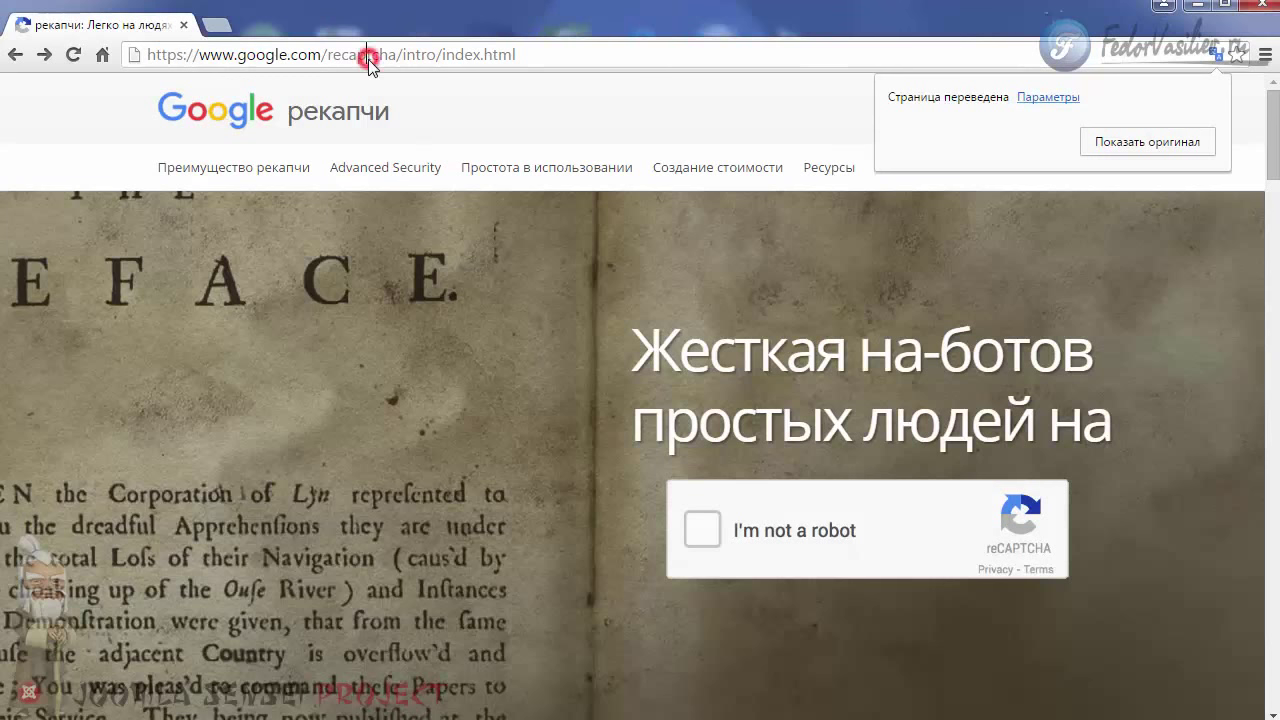
{"action": "left_click", "coordinate": [331, 54]}
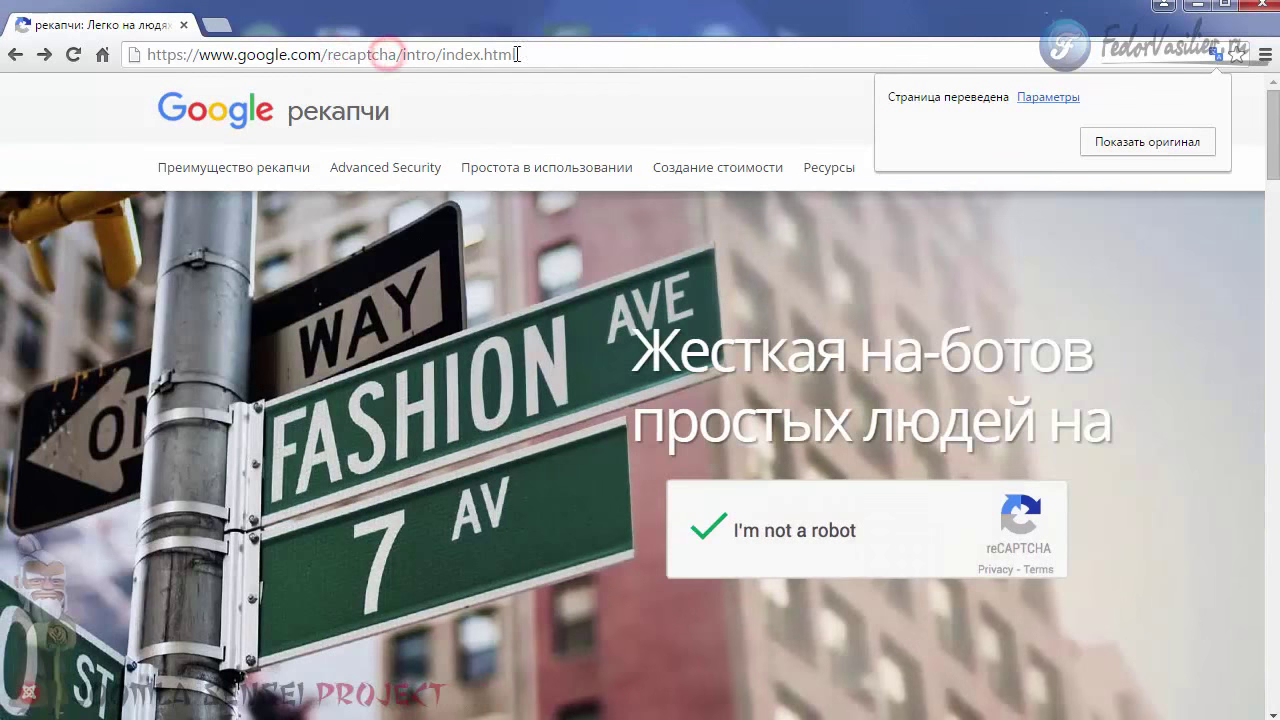
{"action": "left_click_drag", "start_coordinate": [540, 57], "coordinate": [131, 68]}
{"action": "left_click", "coordinate": [169, 51]}
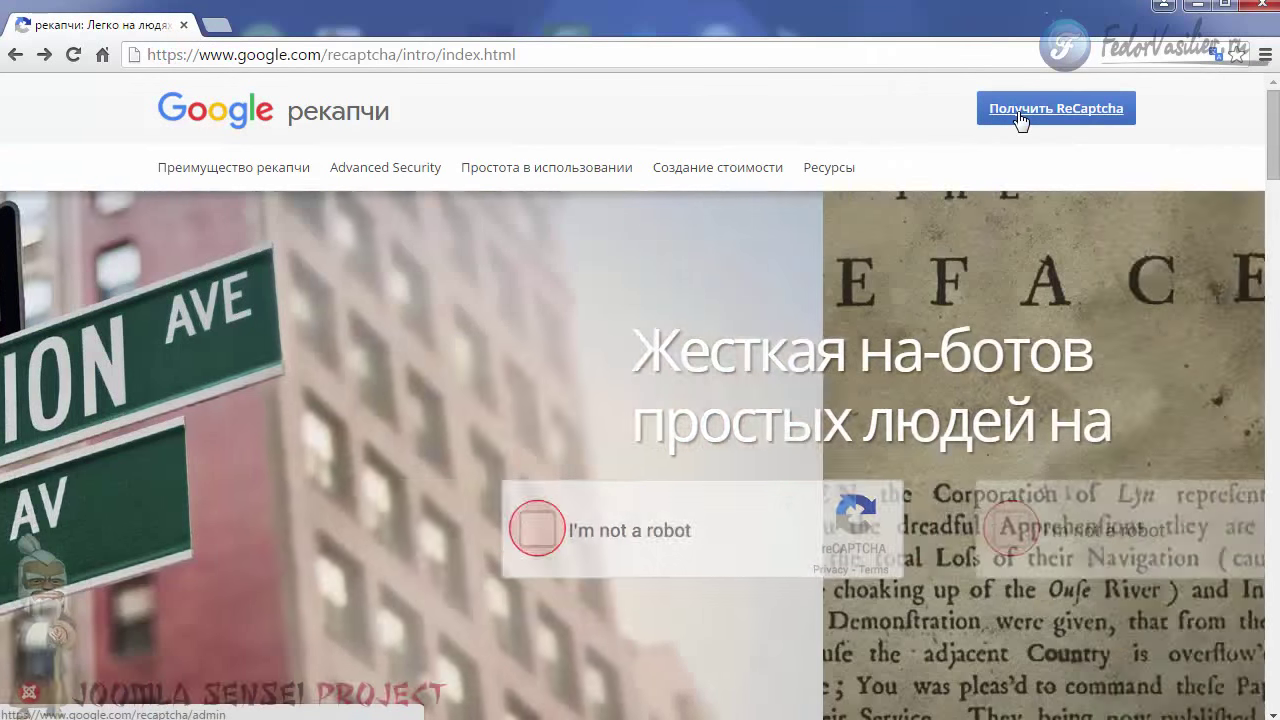
{"action": "mouse_move", "coordinate": [968, 110]}
{"action": "left_click", "coordinate": [930, 95]}
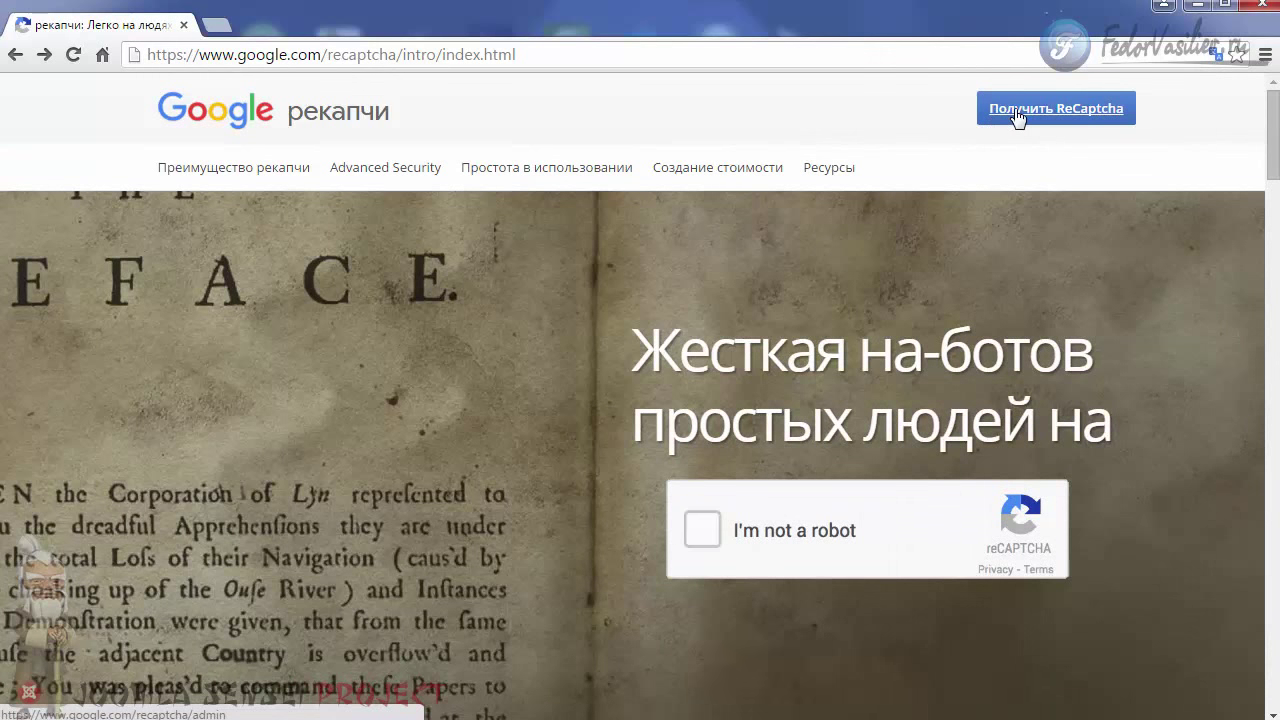
{"action": "left_click", "coordinate": [839, 92]}
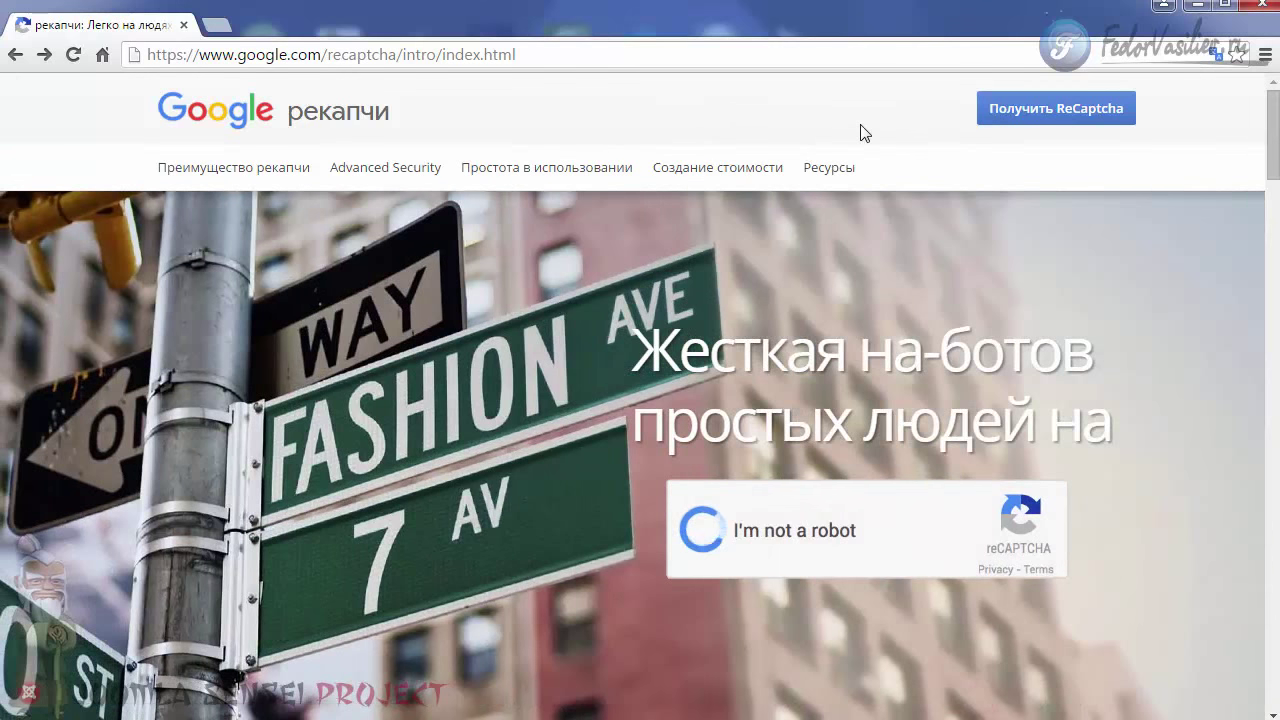
Follow the Получить ReCaptcha link to the Google account sign-in form and try its e-mail field
{"action": "left_click", "coordinate": [1048, 110]}
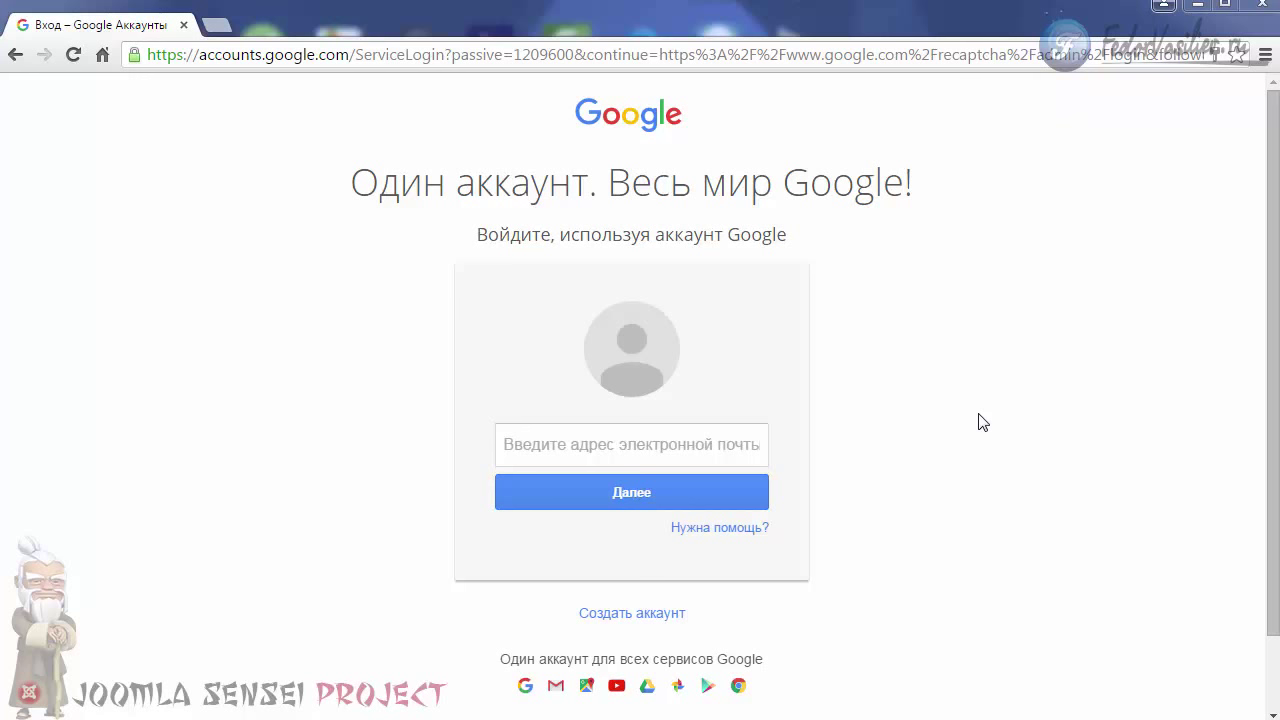
{"action": "left_click", "coordinate": [659, 452]}
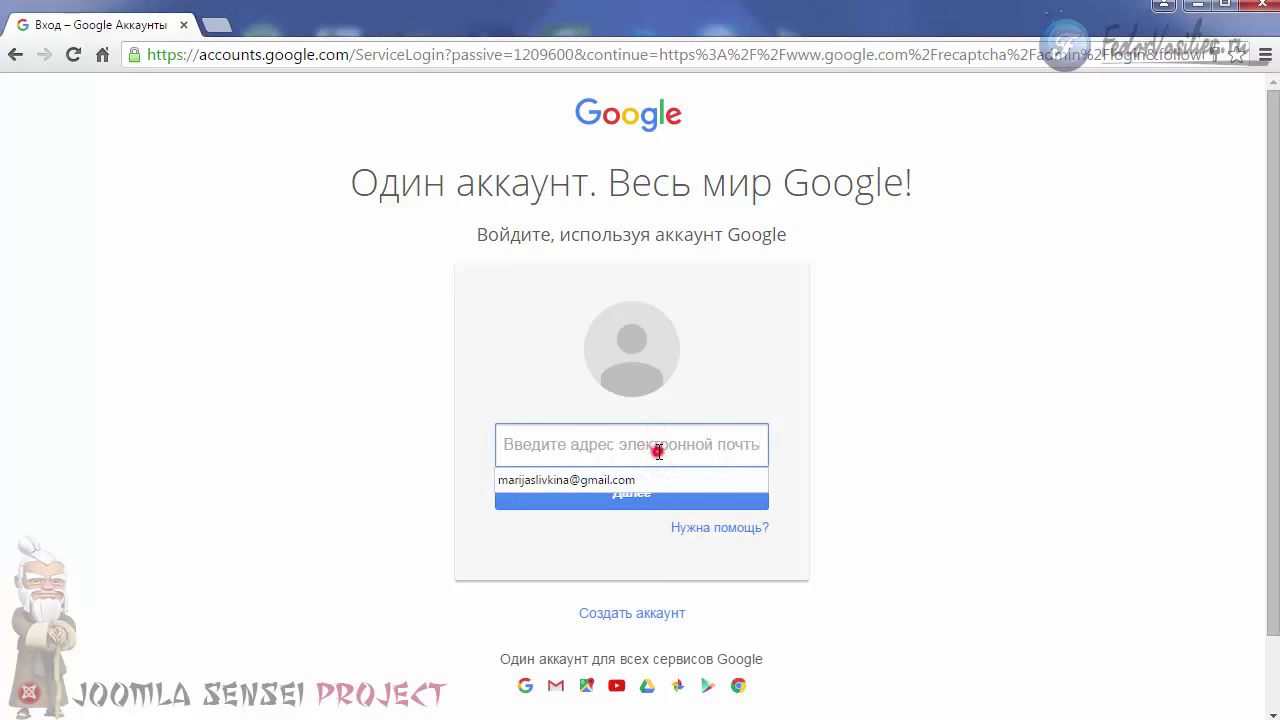
{"action": "left_click", "coordinate": [914, 451]}
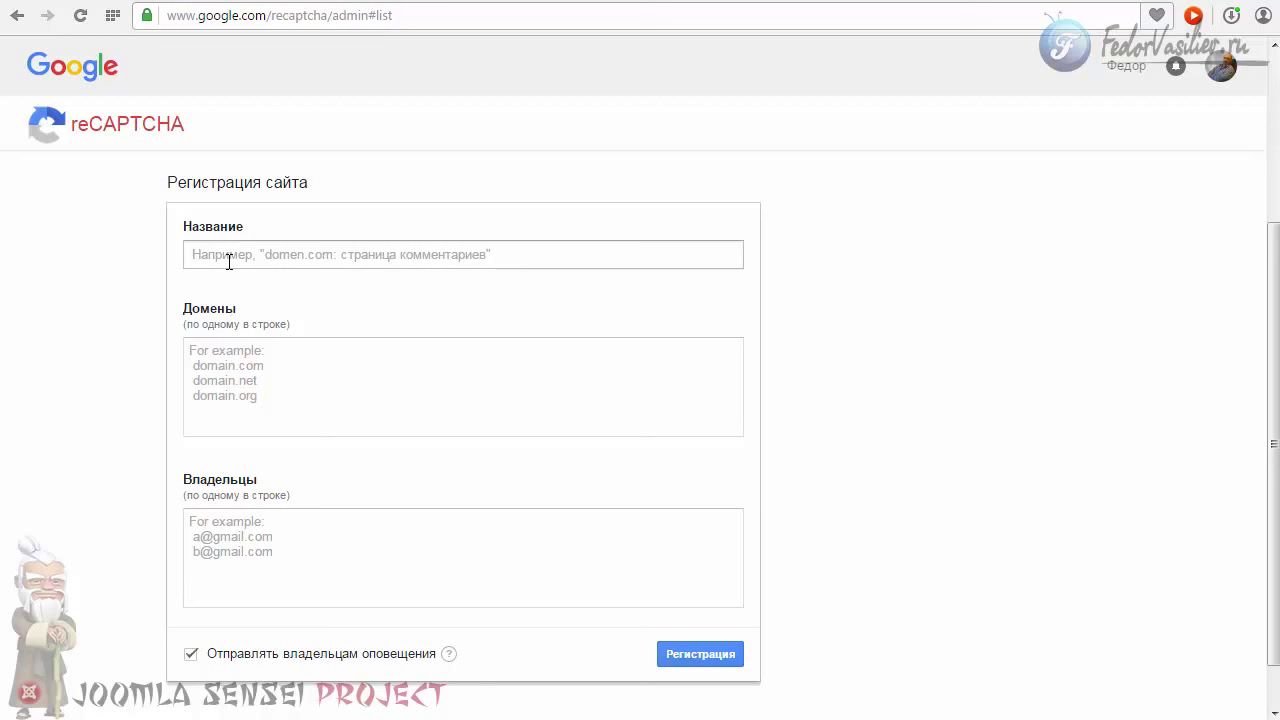
{"action": "left_click", "coordinate": [198, 256]}
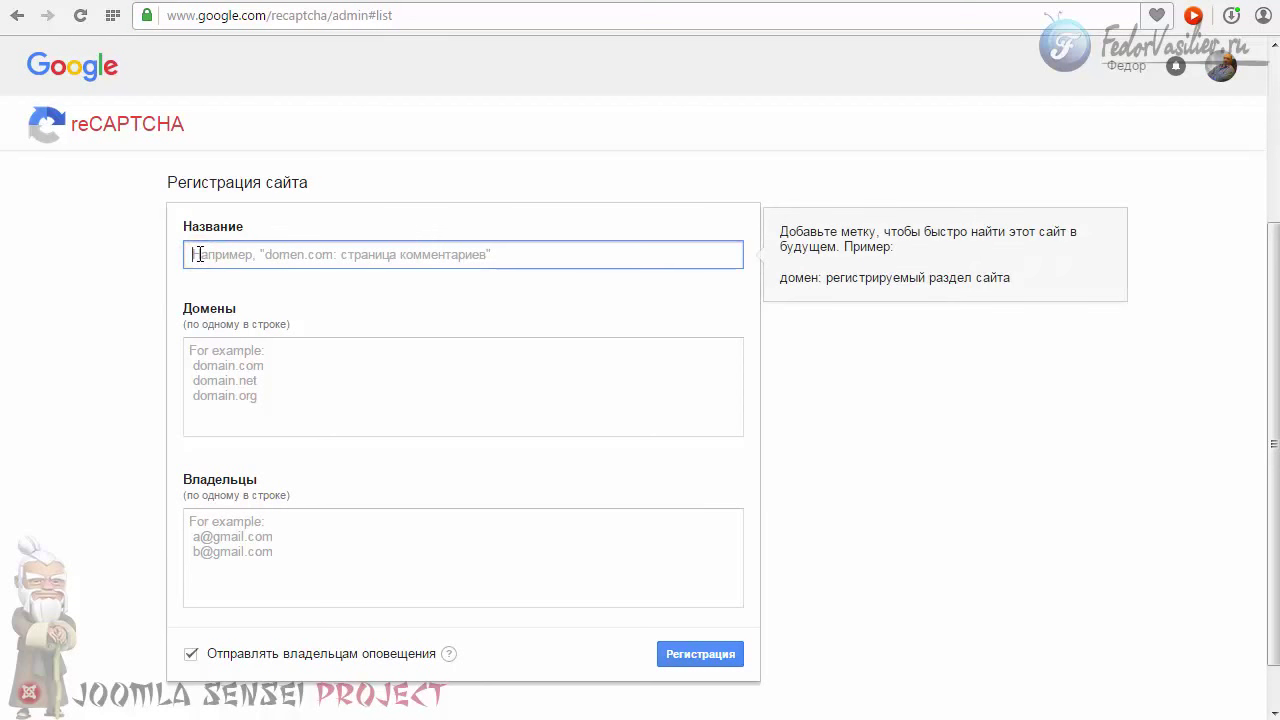
{"action": "right_click", "coordinate": [207, 252]}
{"action": "left_click", "coordinate": [262, 359]}
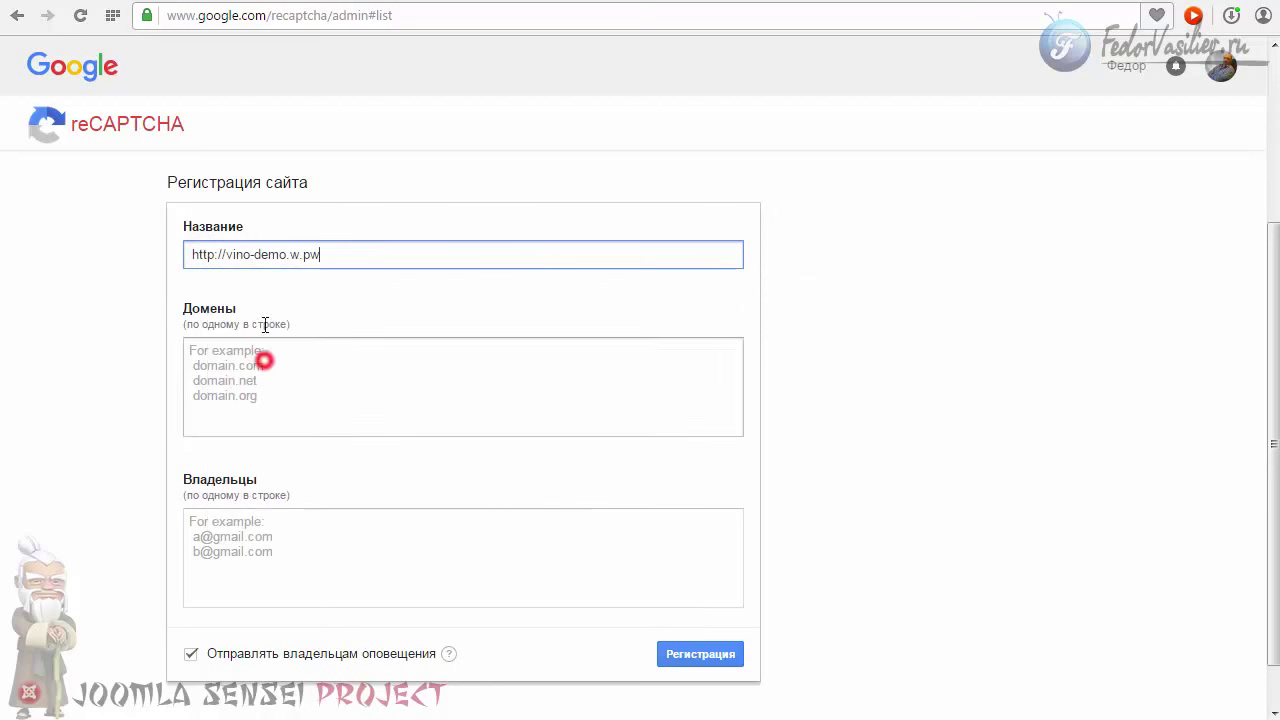
{"action": "left_click_drag", "start_coordinate": [228, 252], "coordinate": [163, 253]}
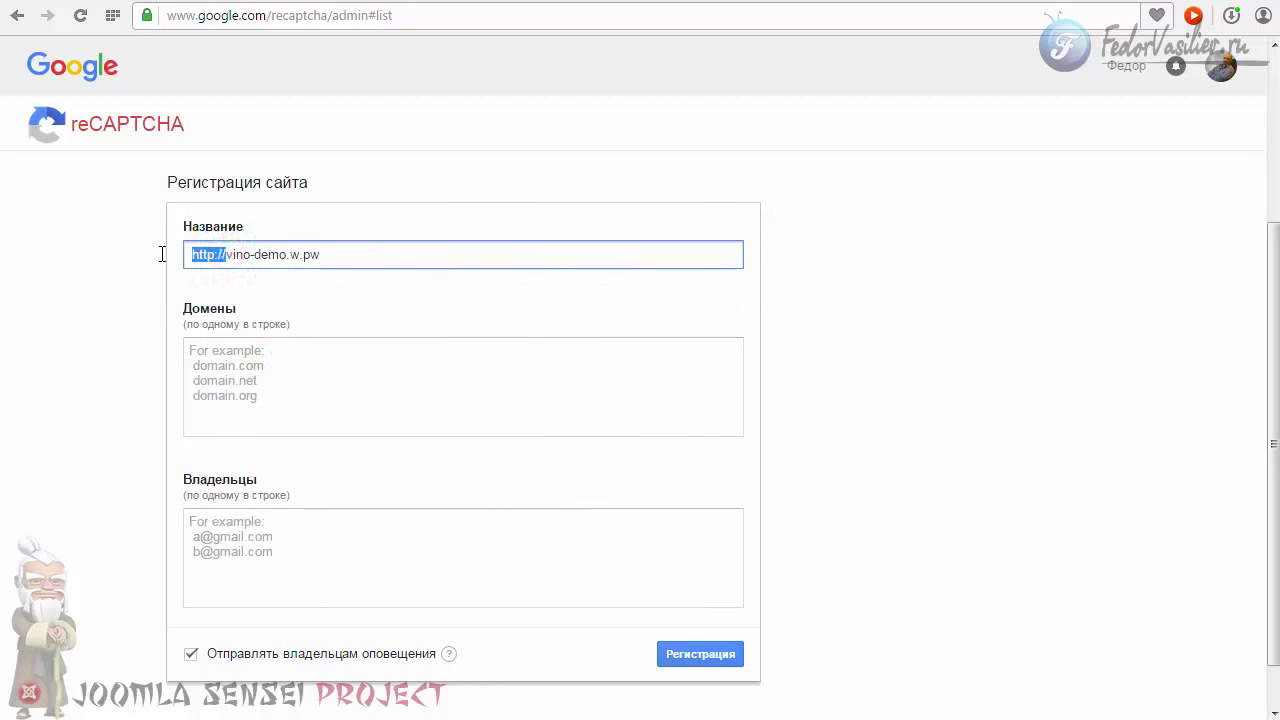
{"action": "key", "text": "BackSpace"}
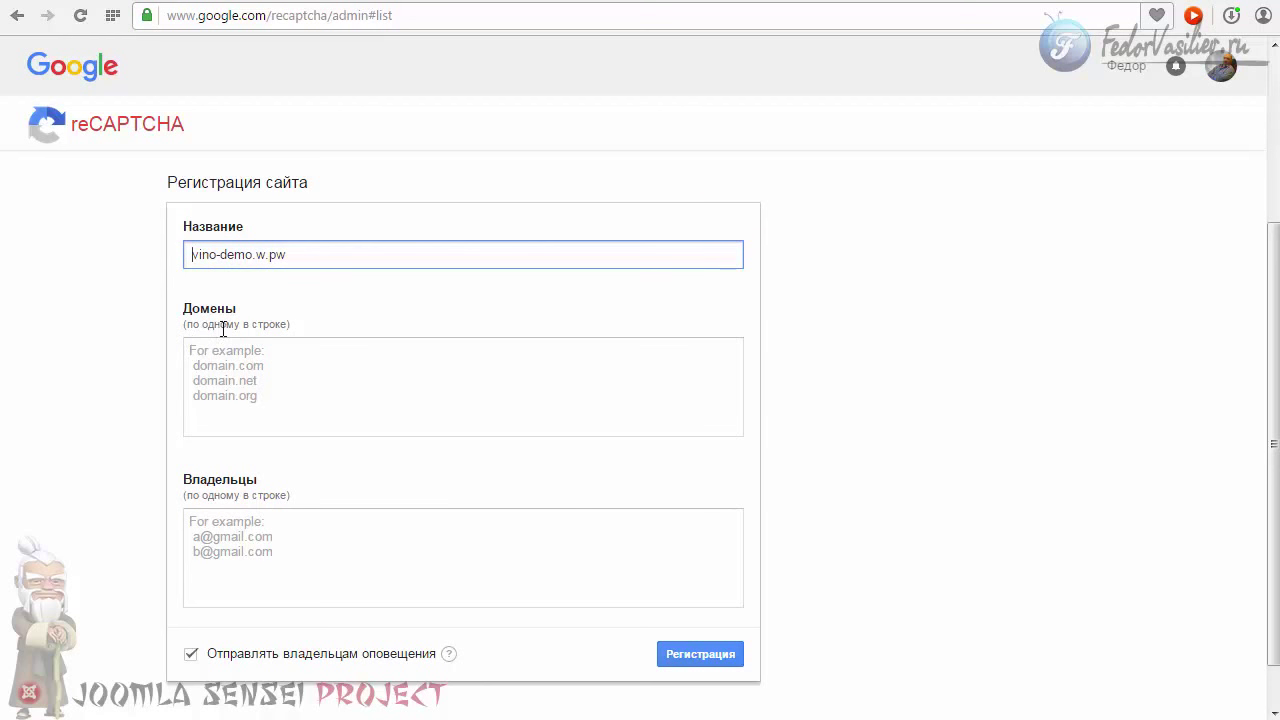
{"action": "left_click", "coordinate": [220, 347]}
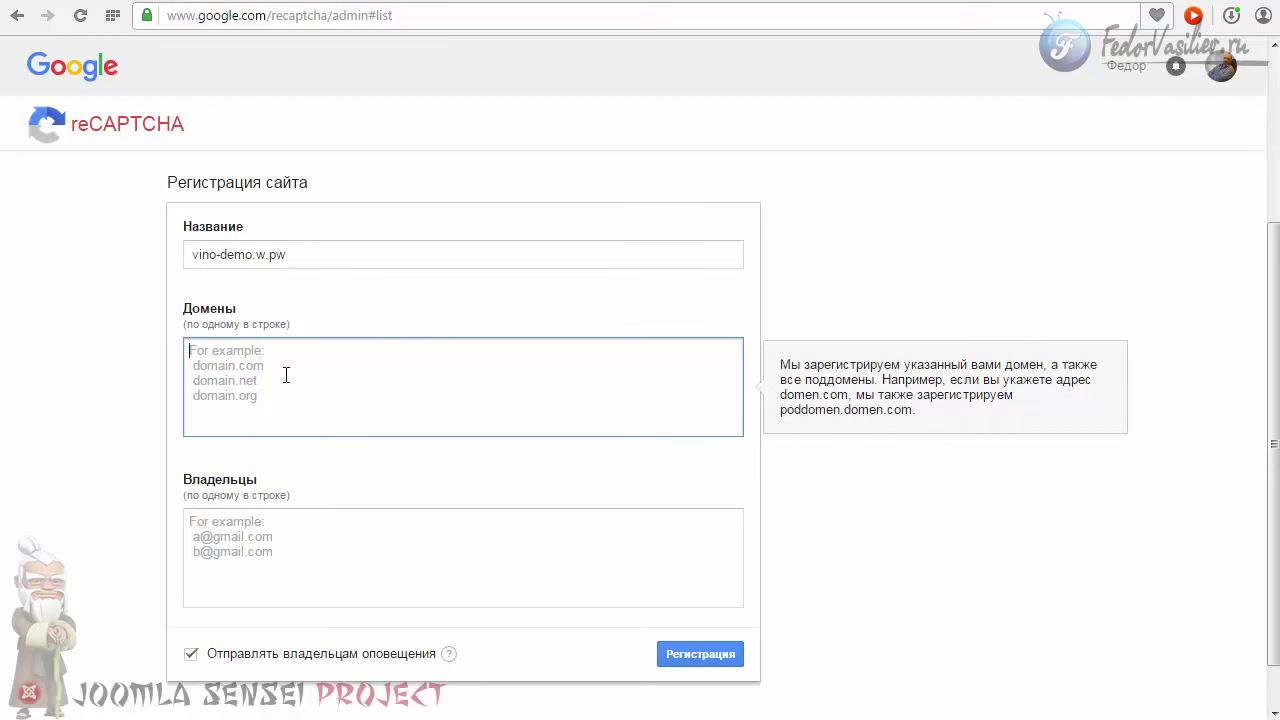
{"action": "right_click", "coordinate": [209, 353]}
{"action": "left_click", "coordinate": [255, 467]}
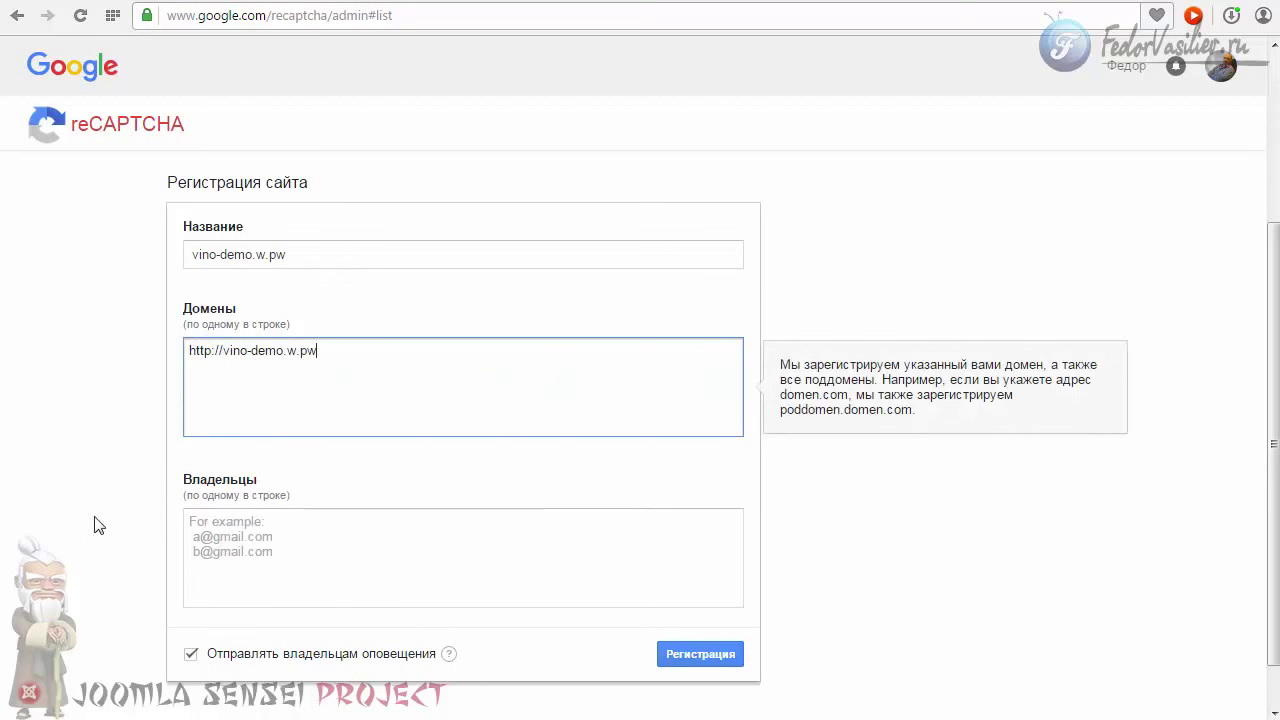
Fill in the owner's e-mail address and submit the site registration
{"action": "left_click", "coordinate": [232, 546]}
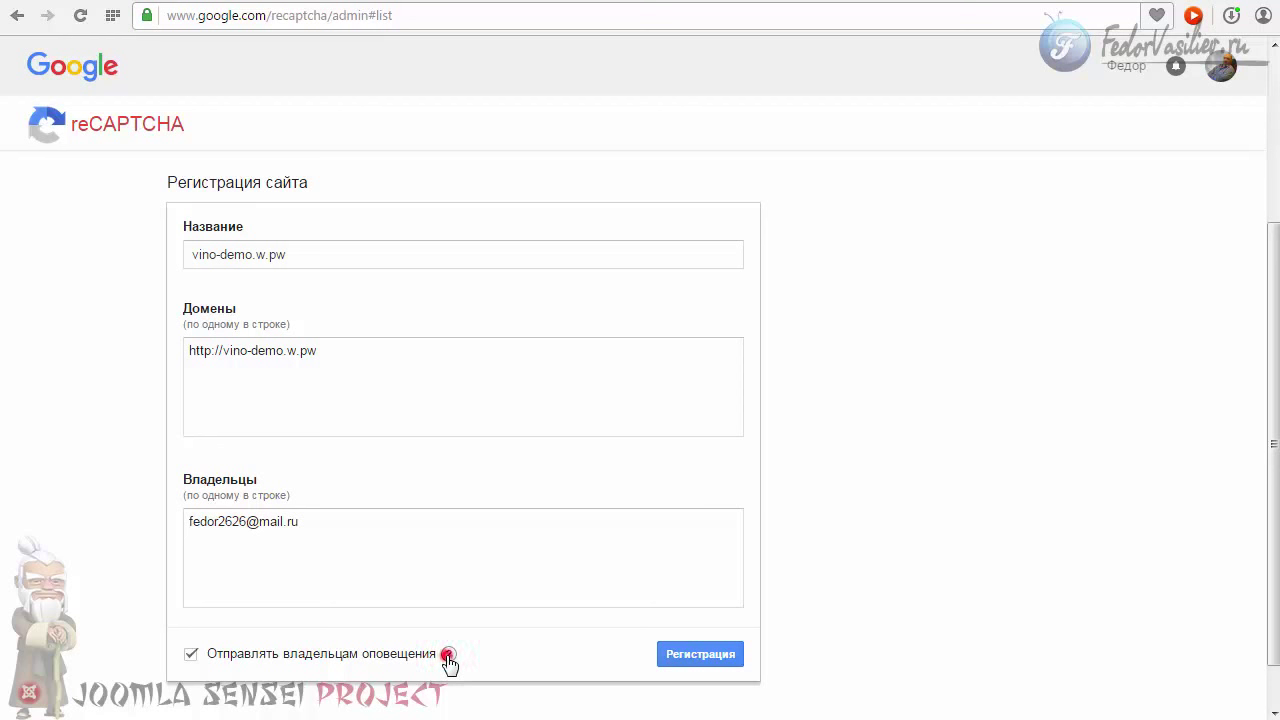
{"action": "mouse_move", "coordinate": [449, 663]}
{"action": "left_click", "coordinate": [705, 660]}
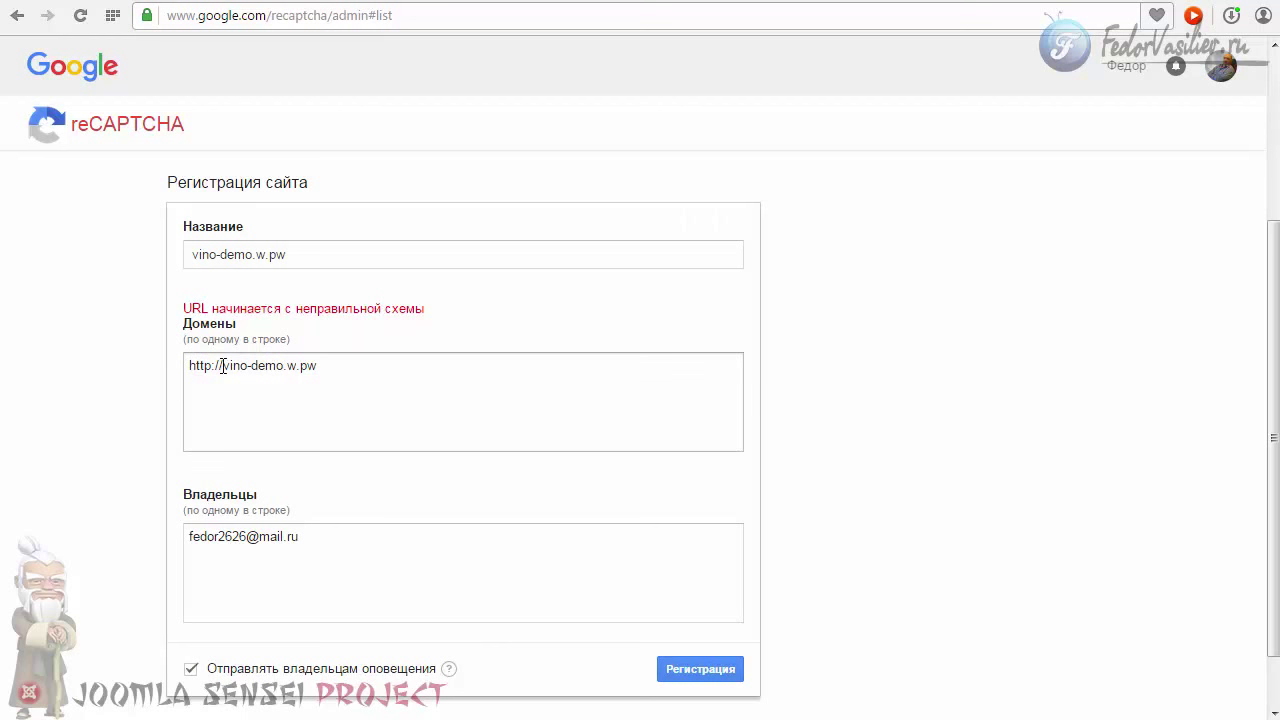
{"action": "left_click_drag", "start_coordinate": [222, 365], "coordinate": [189, 366]}
{"action": "left_click", "coordinate": [222, 366]}
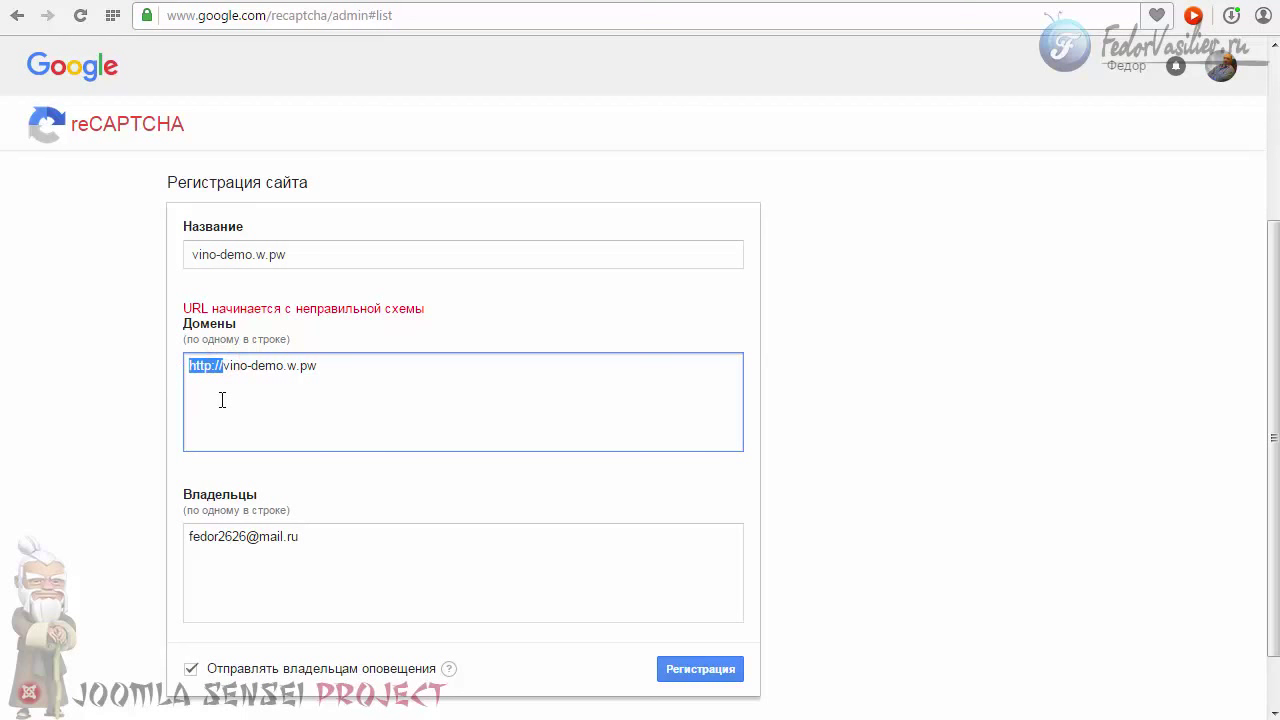
{"action": "key", "text": "BackSpace"}
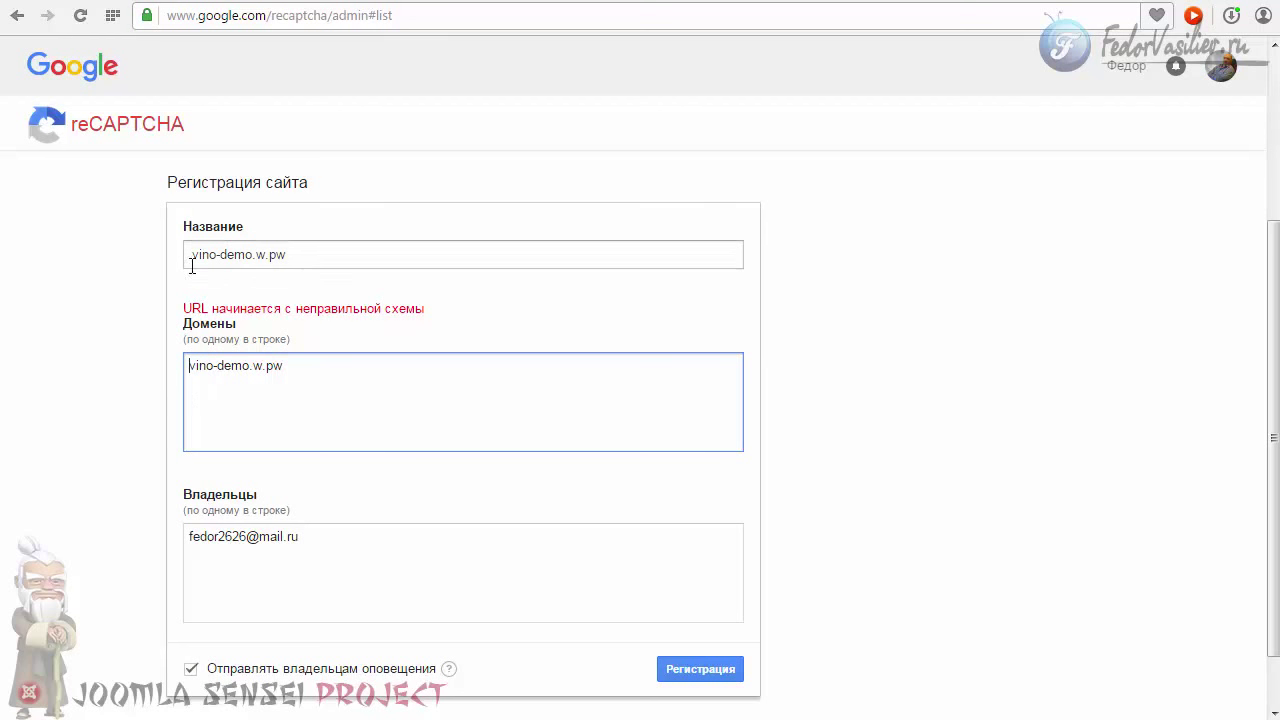
{"action": "left_click_drag", "start_coordinate": [310, 254], "coordinate": [100, 237]}
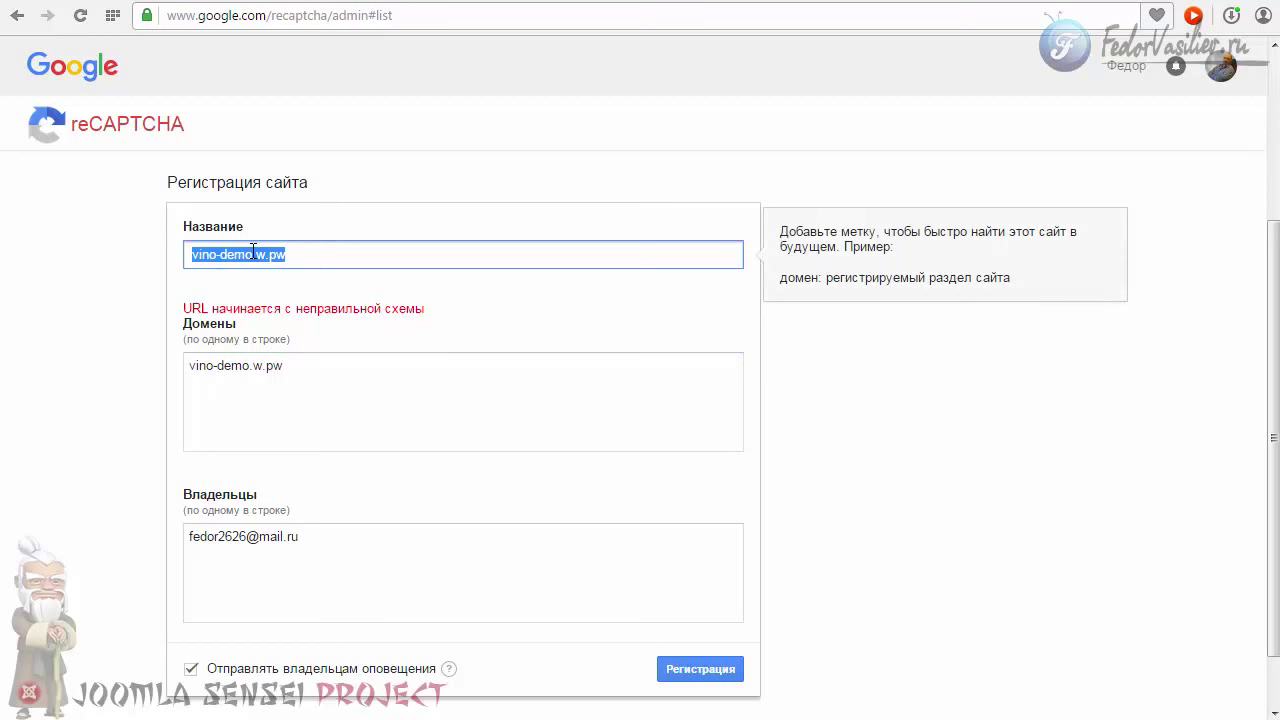
{"action": "left_click", "coordinate": [310, 254]}
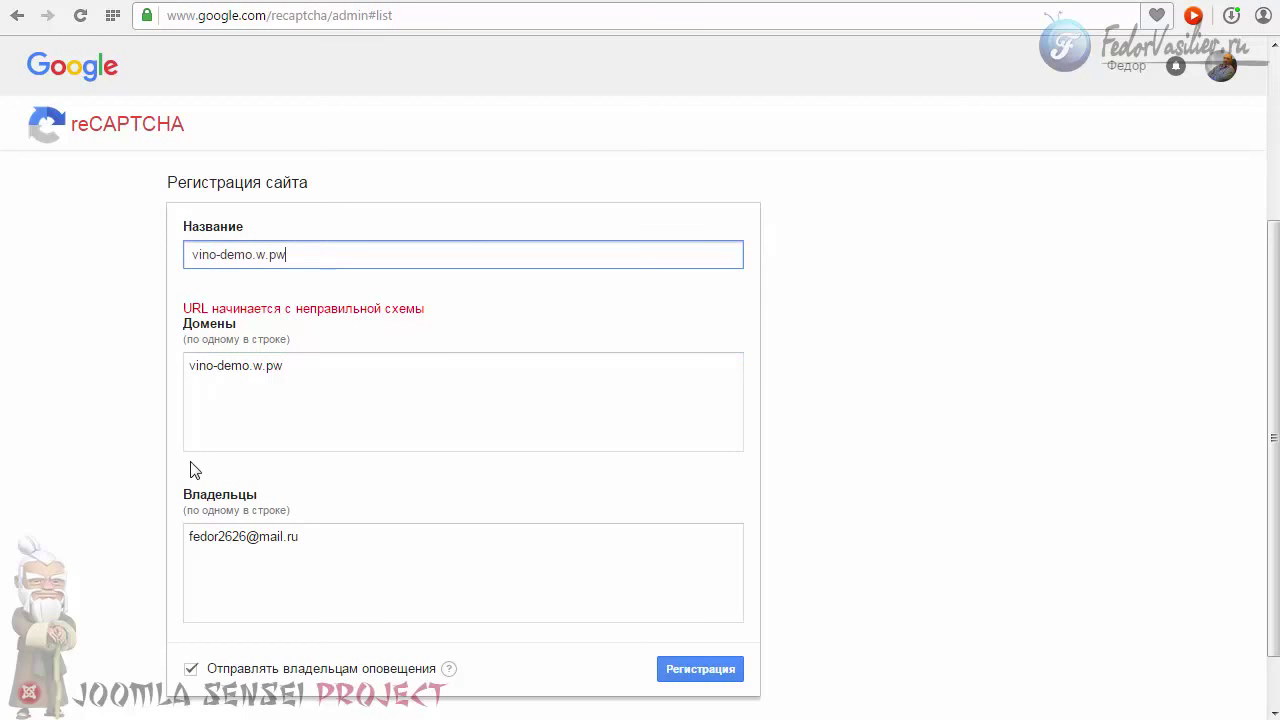
{"action": "left_click", "coordinate": [700, 672]}
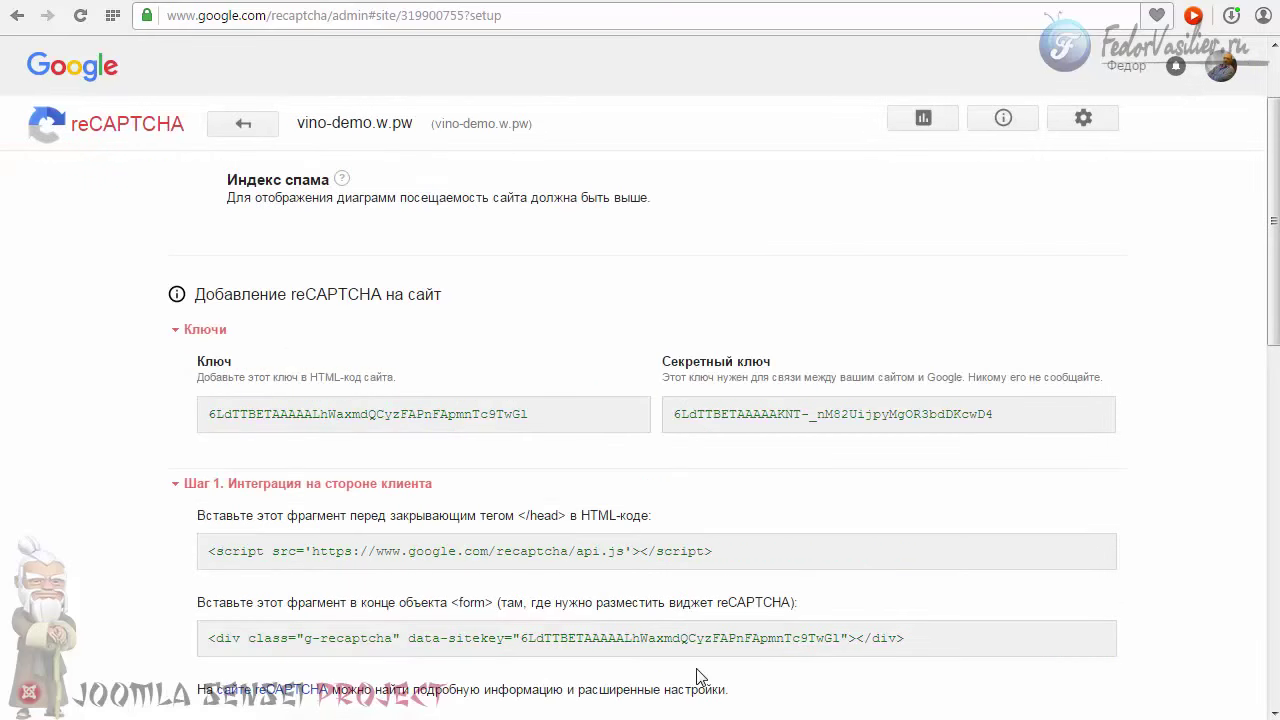
Examine the site key issued in the Ключи section of the reCAPTCHA setup page
{"action": "scroll", "coordinate": [418, 393], "scroll_direction": "down", "scroll_amount": 1}
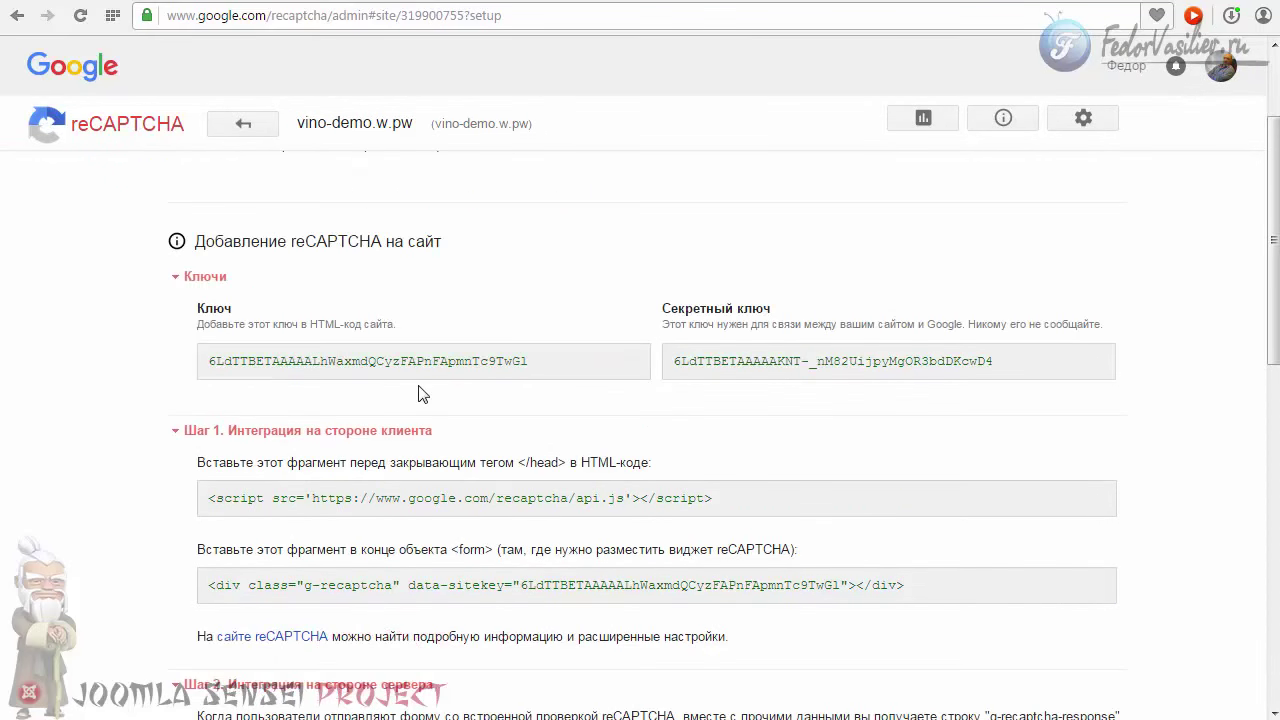
{"action": "left_click_drag", "start_coordinate": [192, 308], "coordinate": [233, 308]}
{"action": "left_click_drag", "start_coordinate": [538, 363], "coordinate": [195, 362]}
{"action": "left_click", "coordinate": [222, 360]}
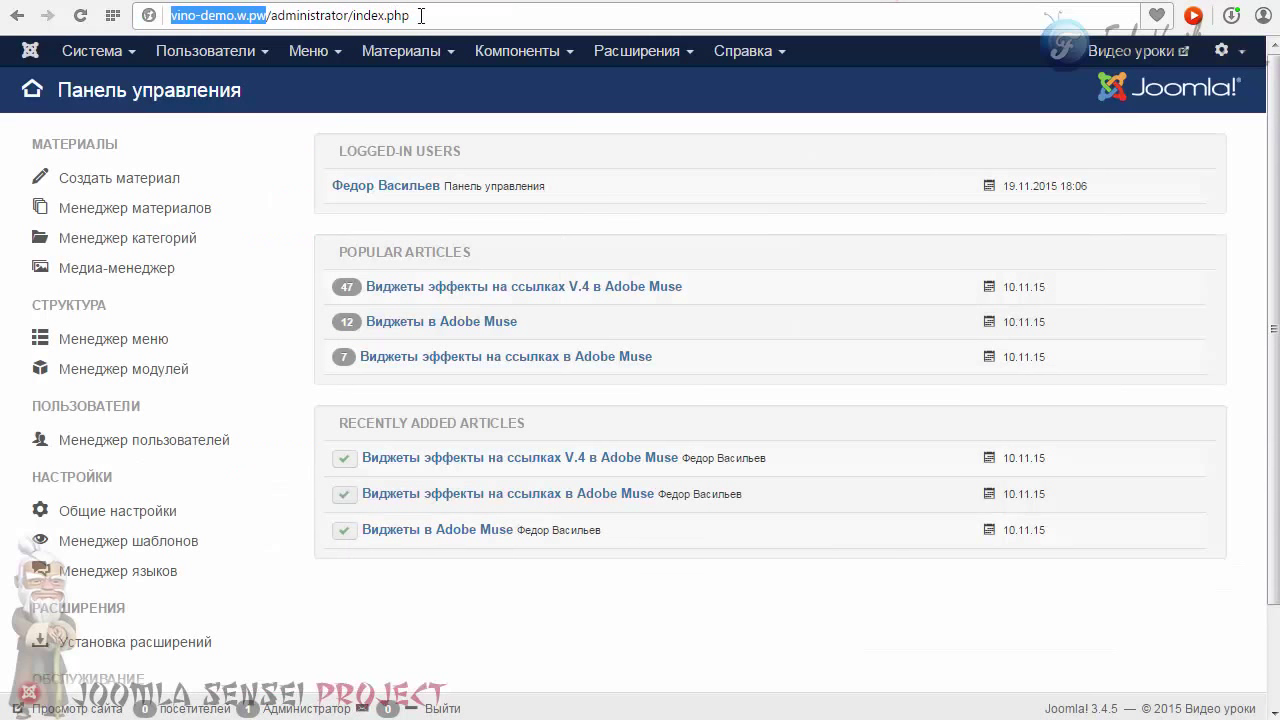
{"action": "left_click", "coordinate": [421, 15]}
{"action": "triple_click", "coordinate": [443, 14]}
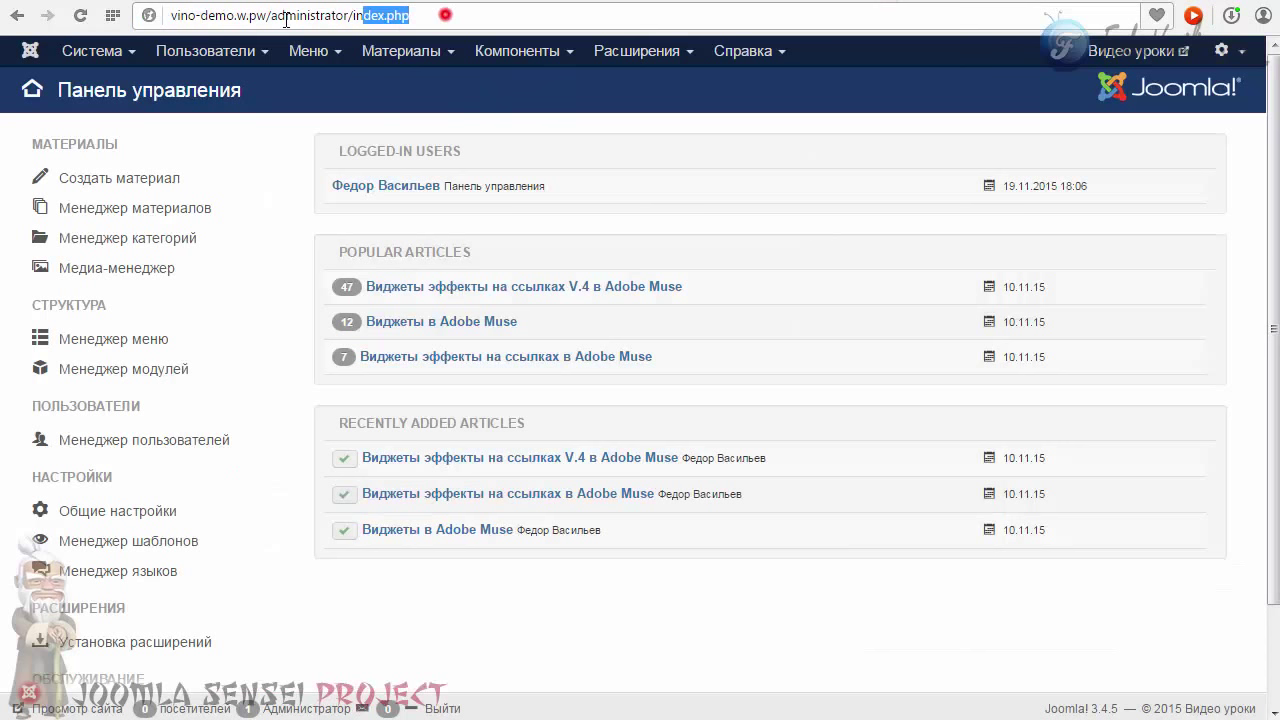
{"action": "left_click", "coordinate": [233, 15]}
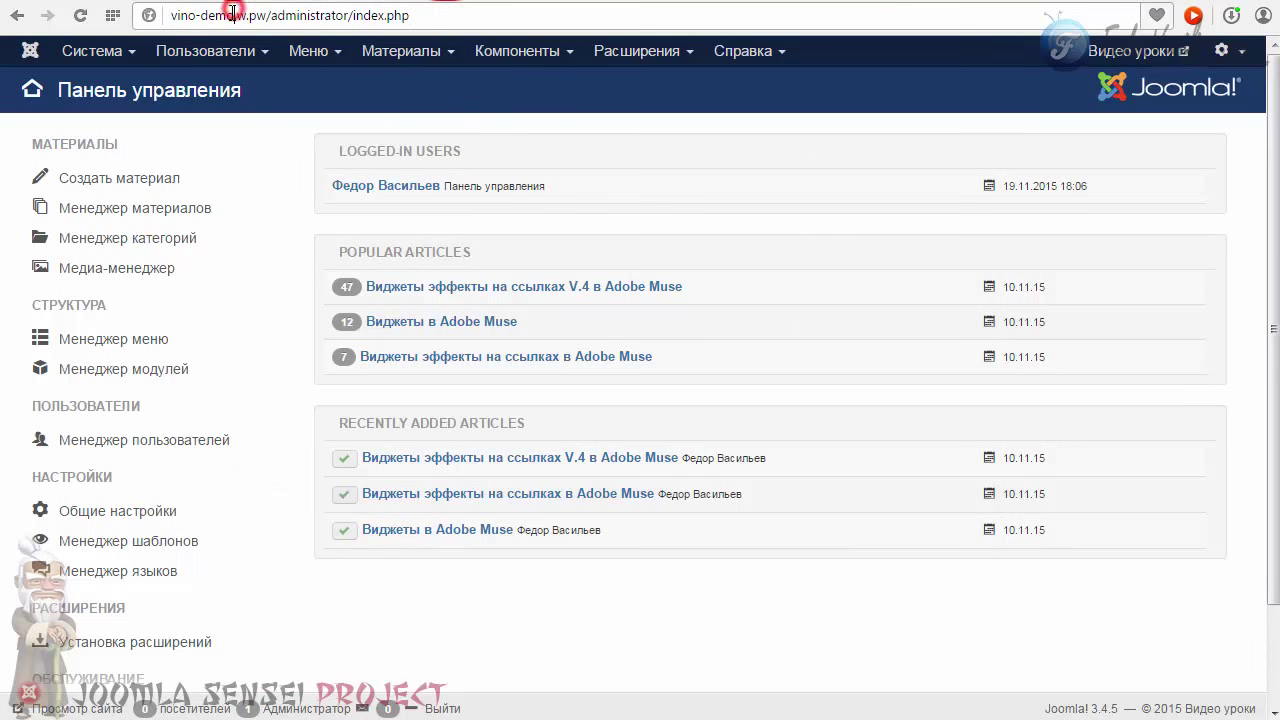
In the Joomla administrator's plugin manager, filter the plugins by the state Отключено and open the CAPTCHA - reCAPTCHA plugin
{"action": "left_click", "coordinate": [637, 51]}
{"action": "left_click", "coordinate": [642, 150]}
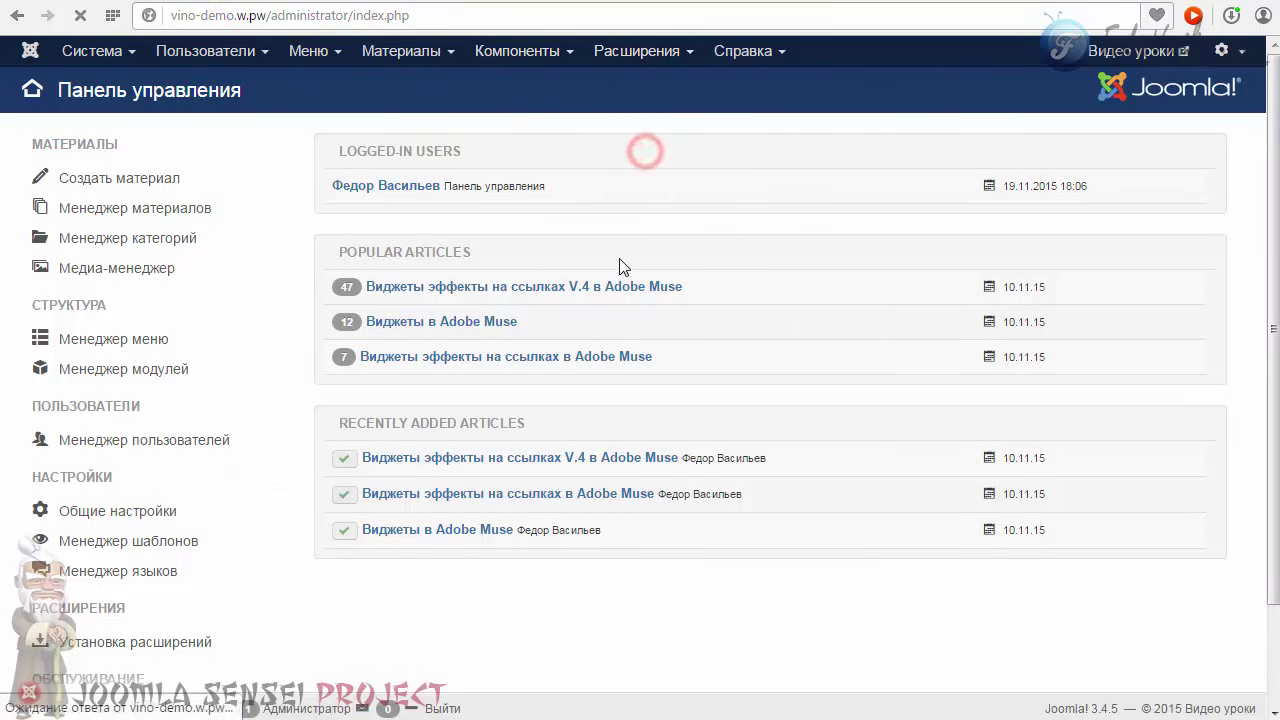
{"action": "left_click", "coordinate": [610, 428]}
{"action": "left_click", "coordinate": [100, 231]}
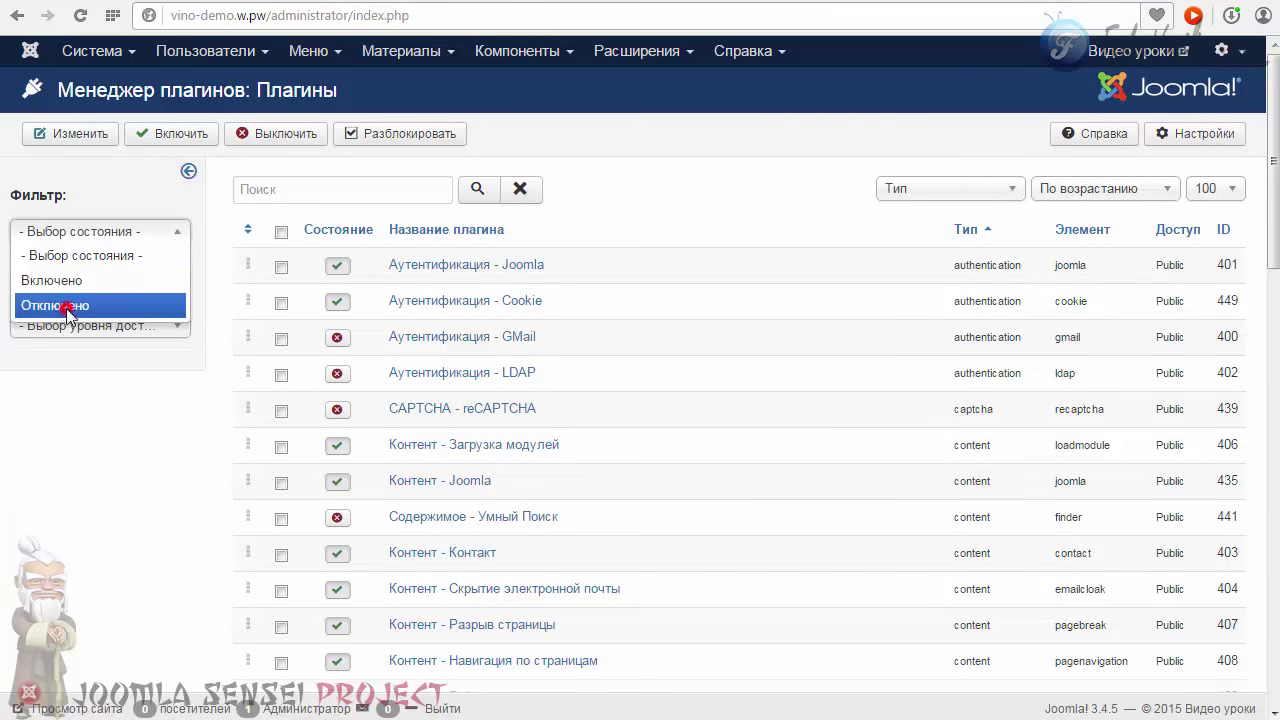
{"action": "left_click", "coordinate": [67, 307]}
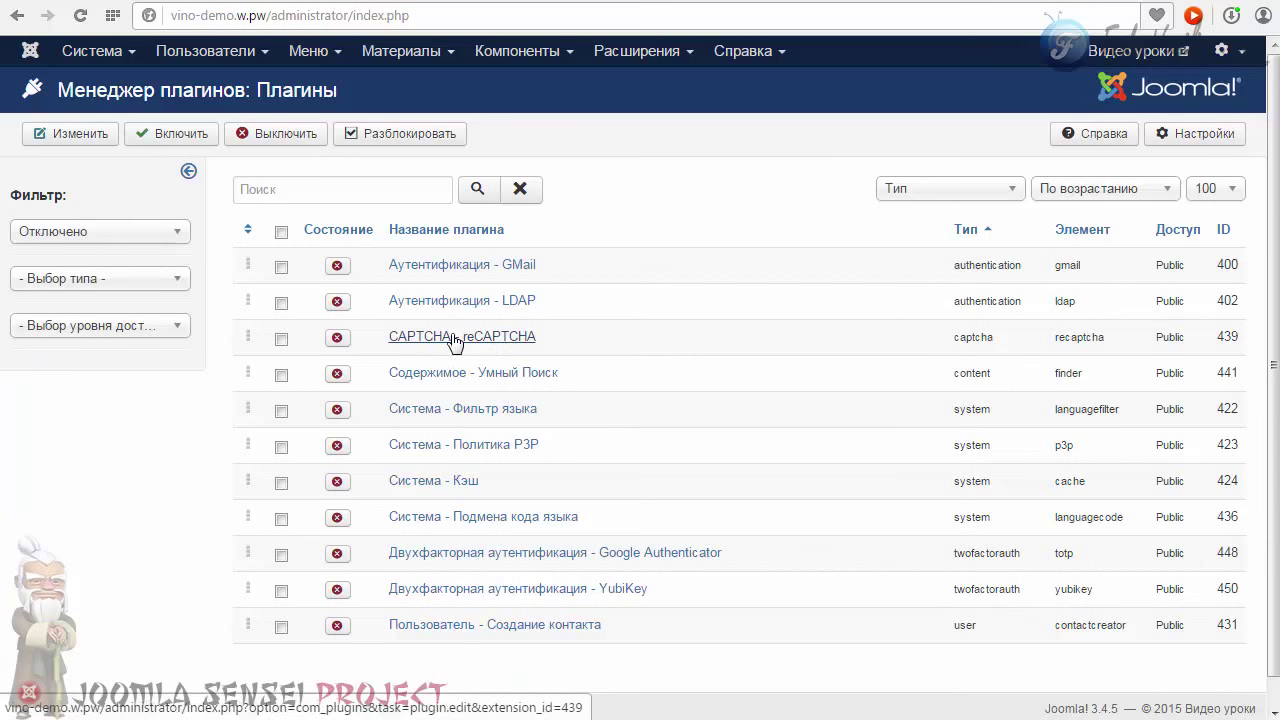
{"action": "left_click", "coordinate": [455, 338]}
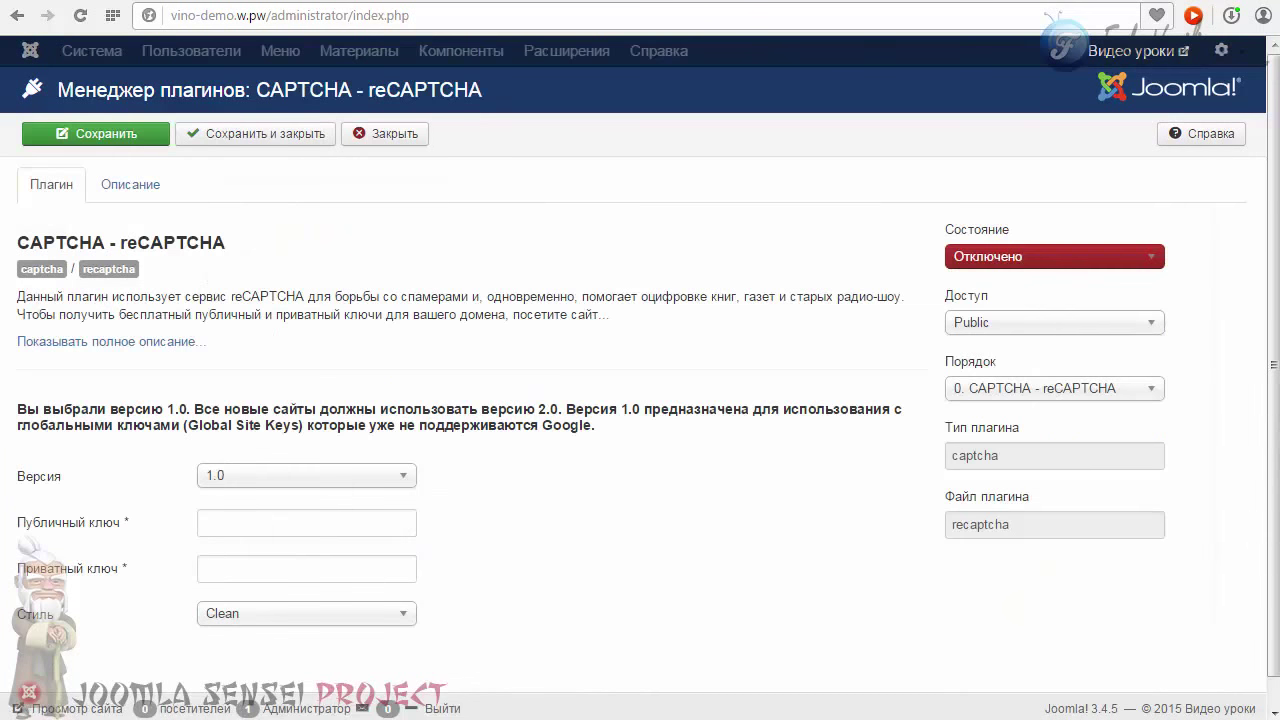
Copy the site key from the reCAPTCHA setup page and paste it into the Joomla plugin's Публичный ключ field
{"action": "scroll", "coordinate": [50, 522], "scroll_direction": "down", "scroll_amount": 1}
{"action": "mouse_move", "coordinate": [57, 552]}
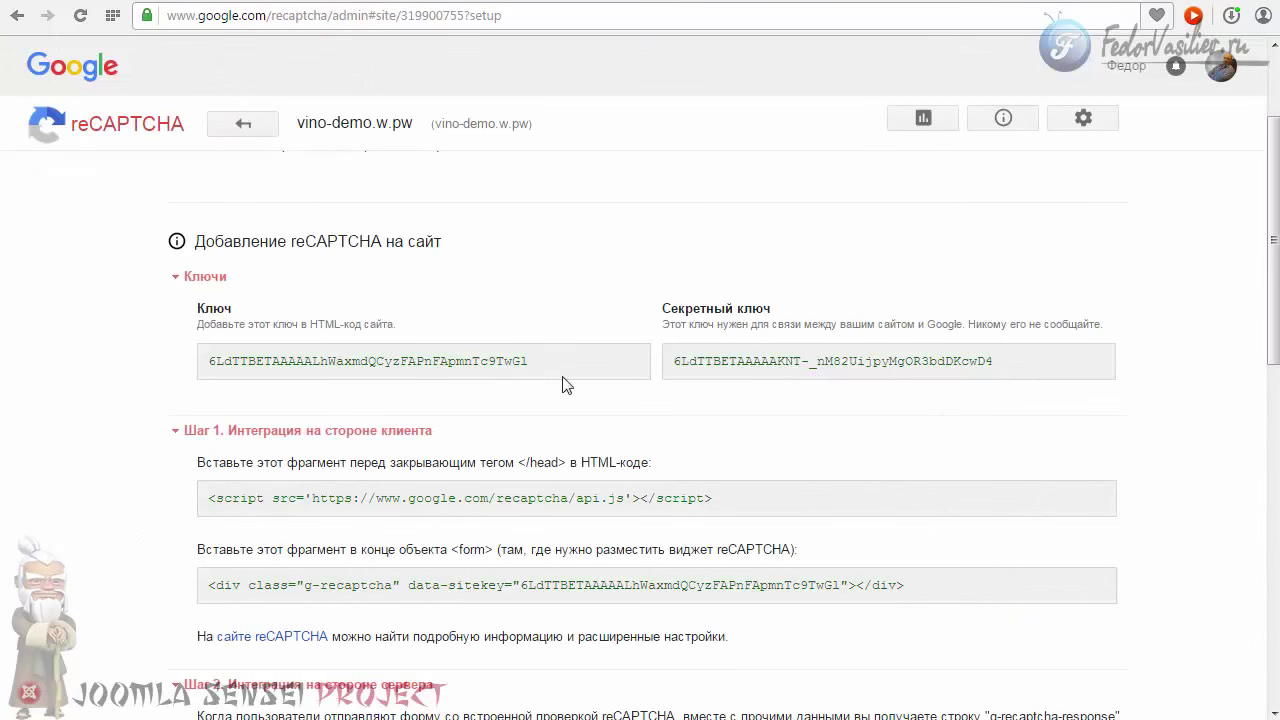
{"action": "left_click_drag", "start_coordinate": [522, 358], "coordinate": [211, 366]}
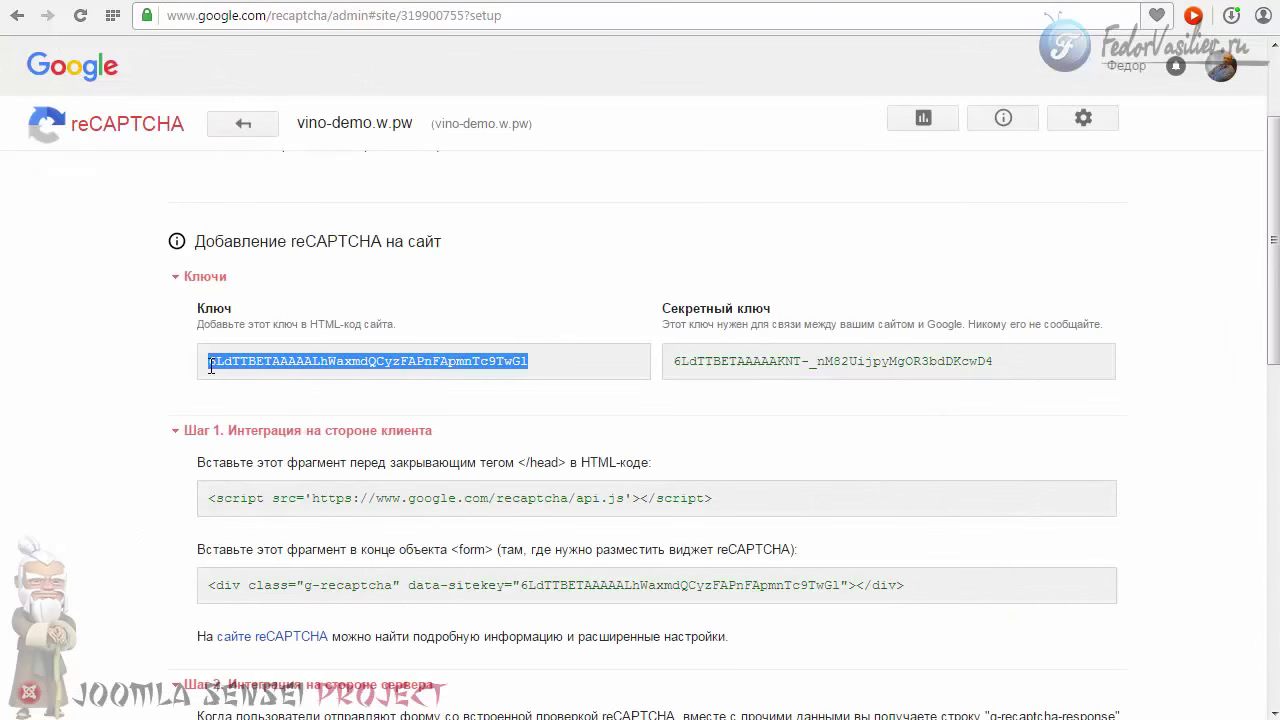
{"action": "right_click", "coordinate": [220, 362]}
{"action": "left_click", "coordinate": [282, 422]}
{"action": "left_click", "coordinate": [1018, 2]}
{"action": "left_click", "coordinate": [222, 490]}
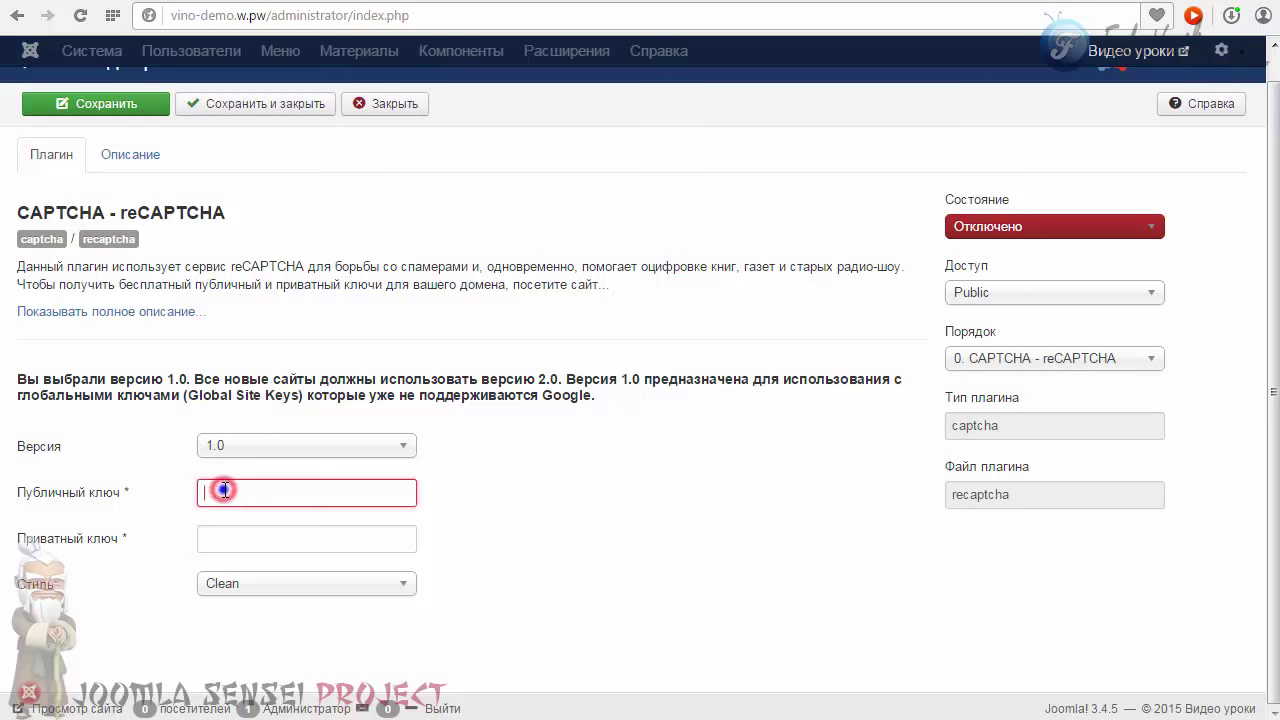
{"action": "right_click", "coordinate": [222, 490]}
{"action": "left_click", "coordinate": [282, 603]}
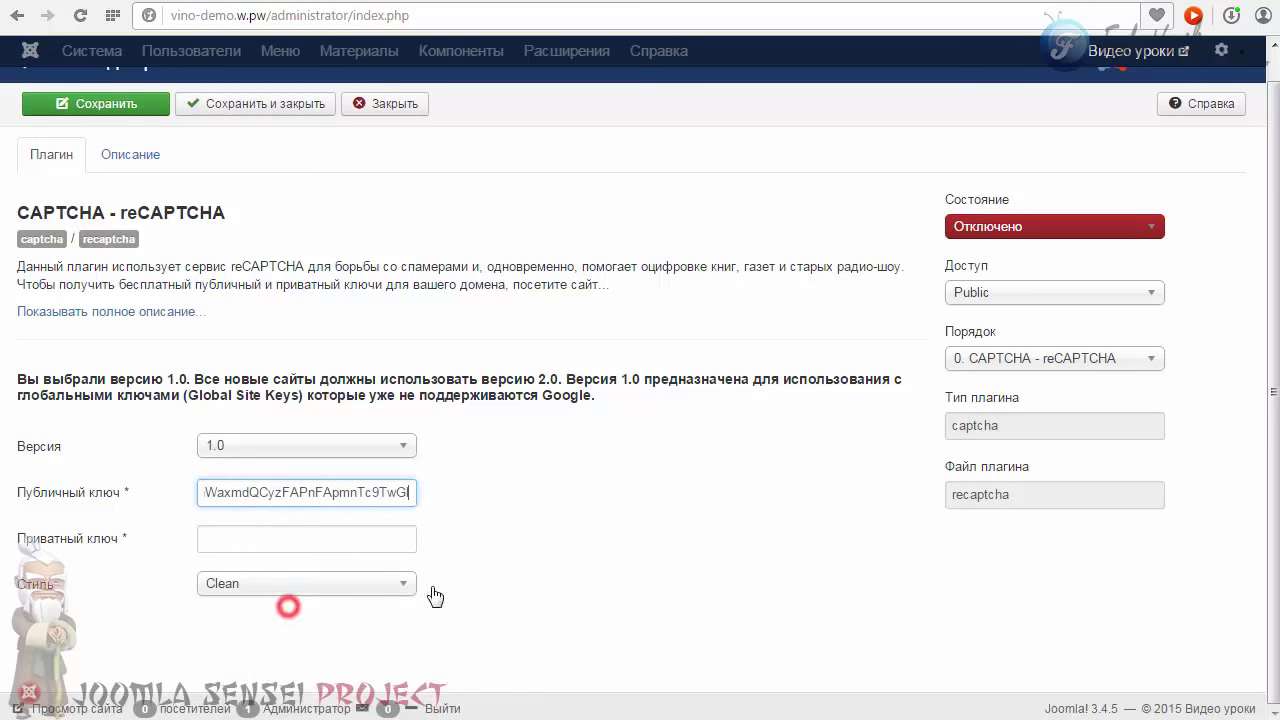
Copy the secret key from the reCAPTCHA setup page and paste it into the Joomla plugin's Приватный ключ field
{"action": "left_click", "coordinate": [1113, 4]}
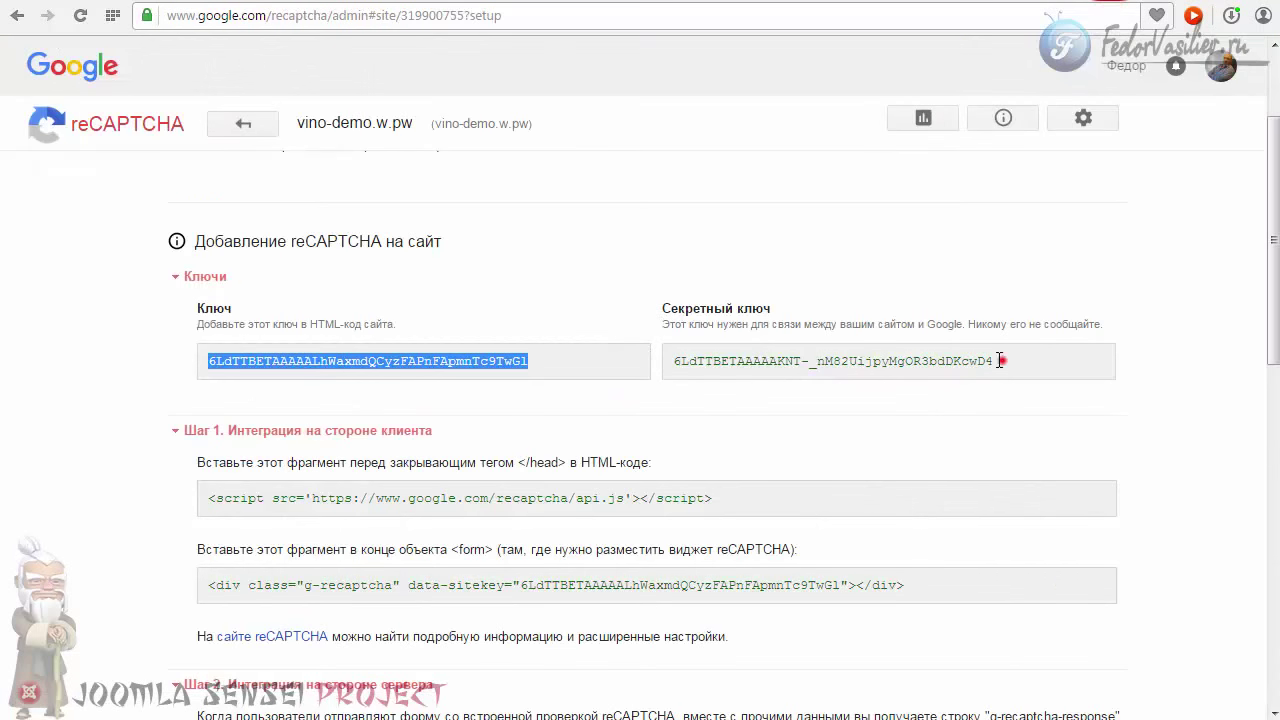
{"action": "left_click_drag", "start_coordinate": [998, 361], "coordinate": [670, 361]}
{"action": "right_click", "coordinate": [684, 361]}
{"action": "left_click", "coordinate": [740, 427]}
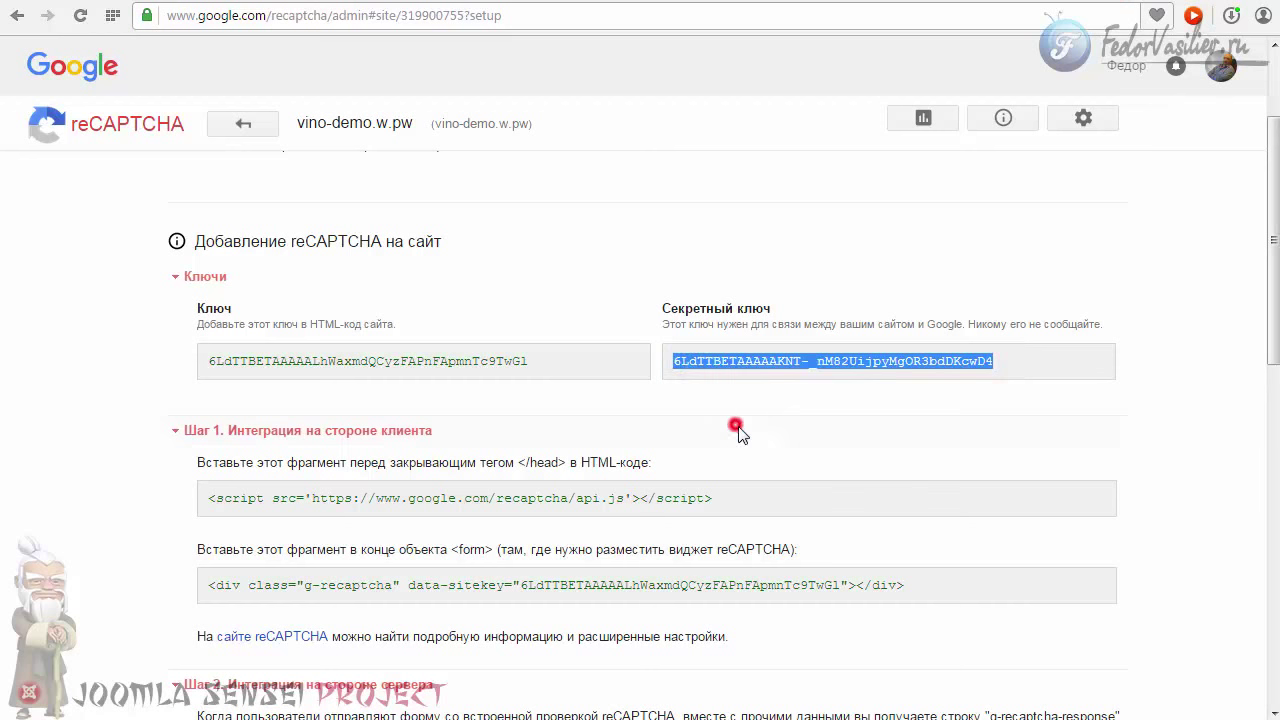
{"action": "left_click", "coordinate": [838, 6]}
{"action": "mouse_move", "coordinate": [45, 548]}
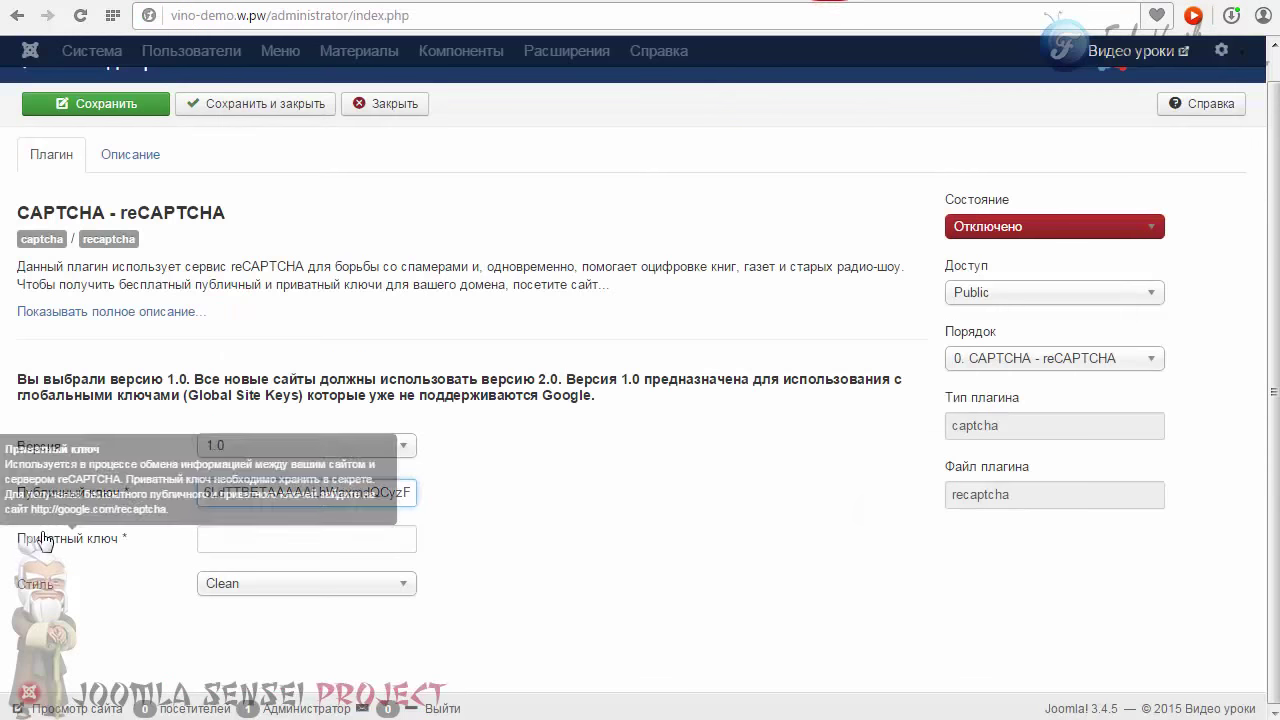
{"action": "left_click", "coordinate": [243, 545]}
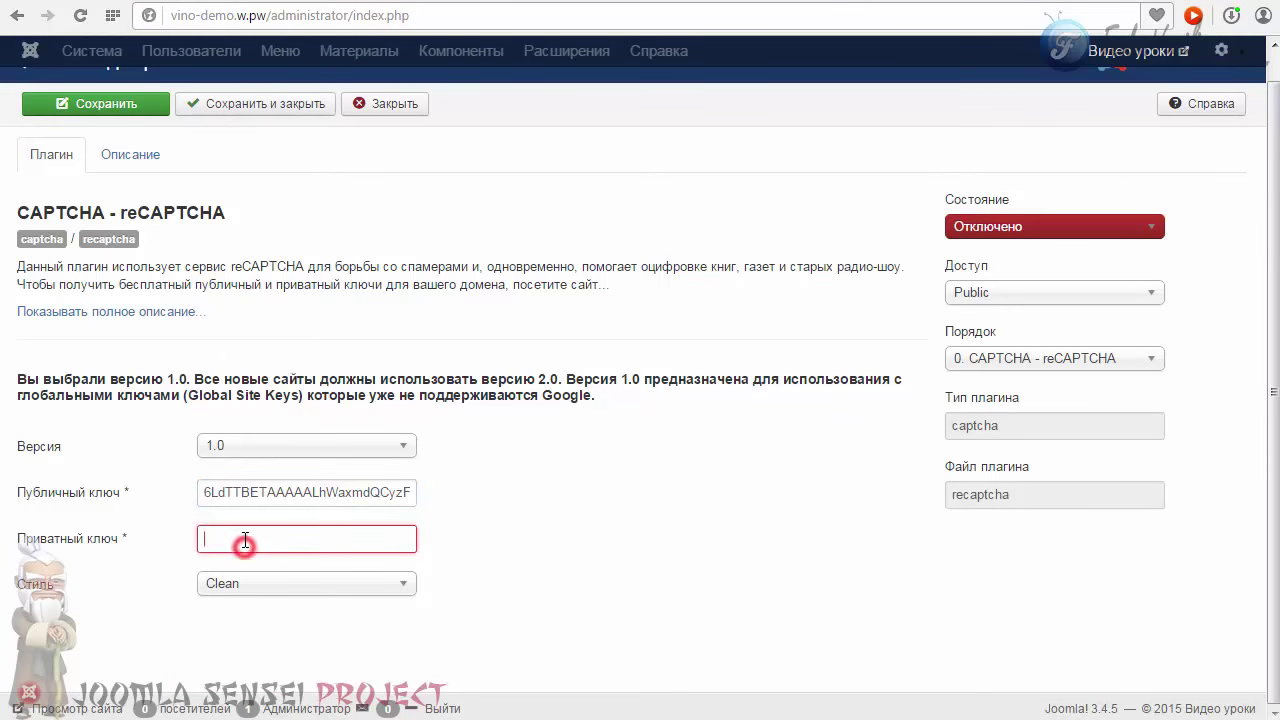
{"action": "right_click", "coordinate": [245, 537]}
{"action": "left_click", "coordinate": [302, 652]}
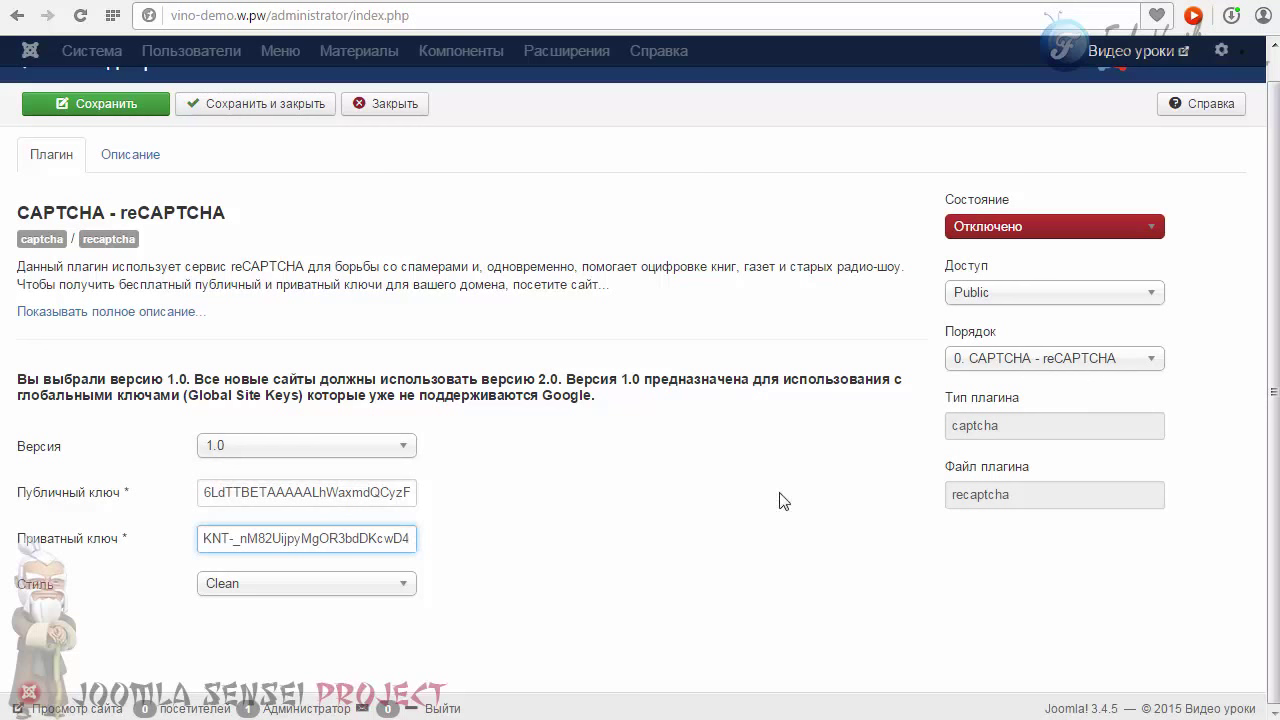
Set the plugin's Состояние to Включено and its Стиль to Clean, and save the plugin
{"action": "left_click", "coordinate": [980, 228]}
{"action": "left_click", "coordinate": [985, 250]}
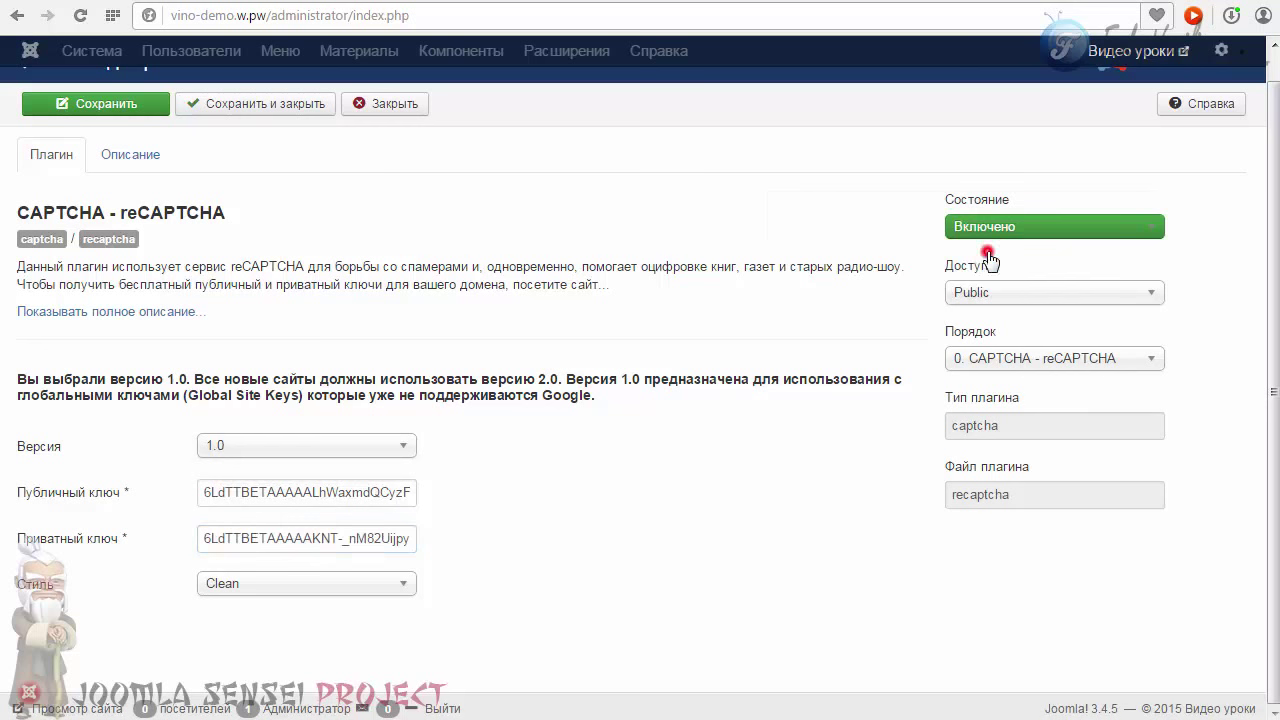
{"action": "left_click", "coordinate": [211, 583]}
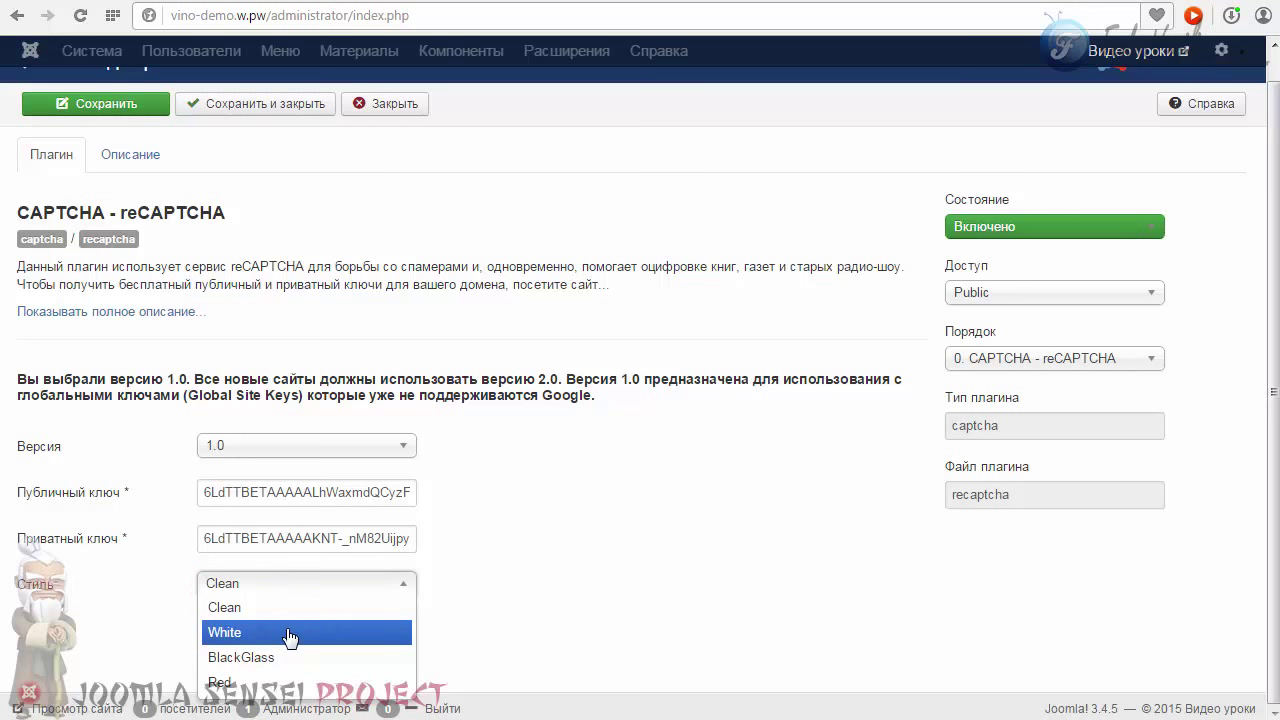
{"action": "left_click", "coordinate": [220, 607]}
{"action": "scroll", "coordinate": [127, 543], "scroll_direction": "up", "scroll_amount": 1}
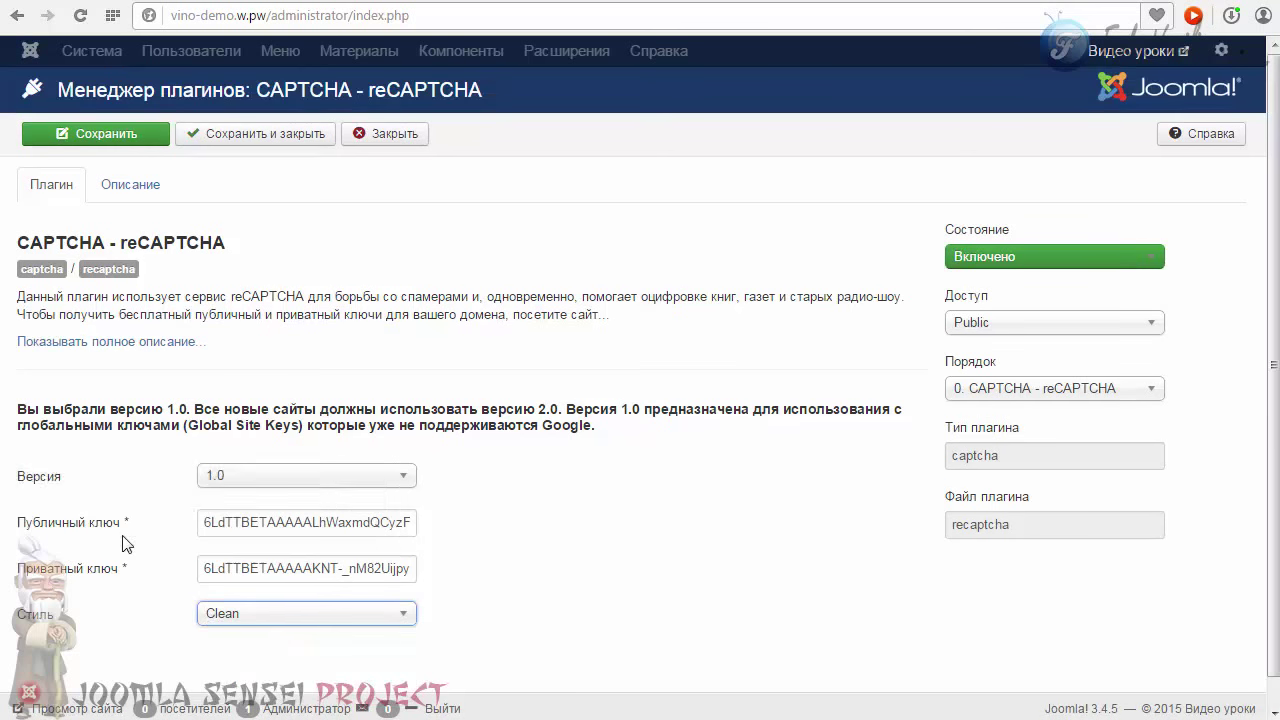
{"action": "left_click", "coordinate": [104, 136]}
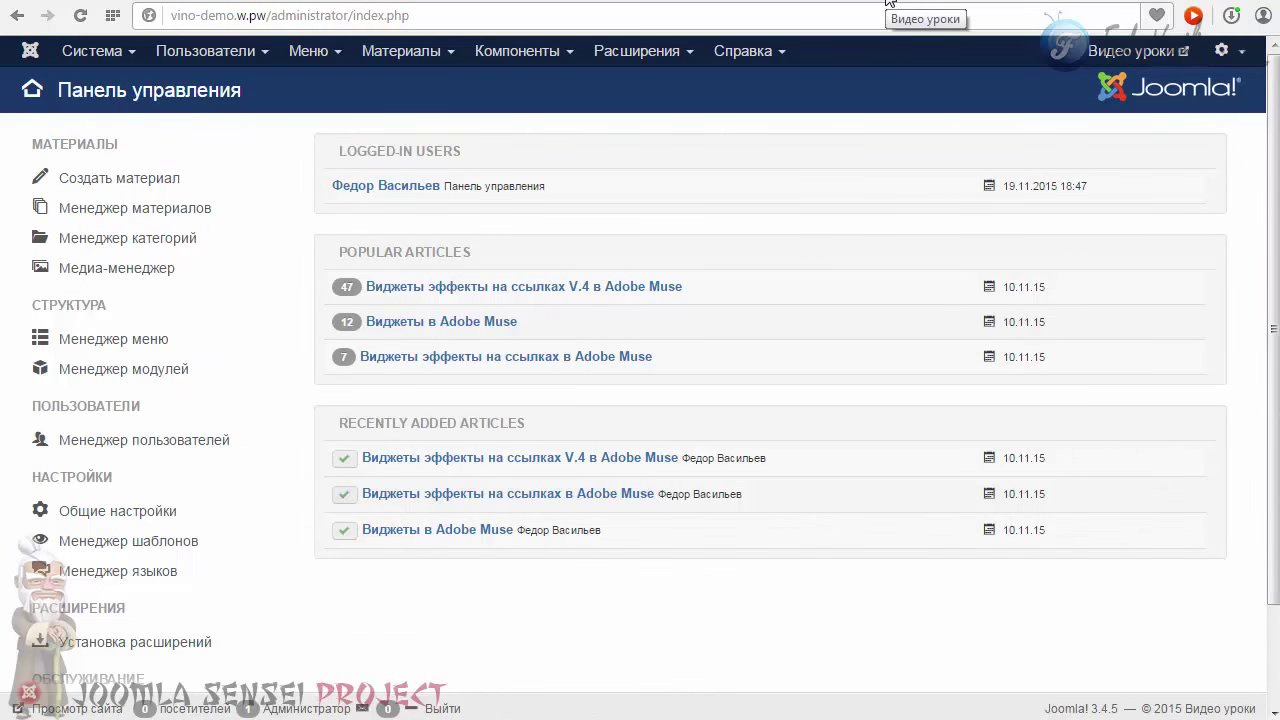
On the public site, check the user registration form and the Контакт page's feedback form for a CAPTCHA
{"action": "left_click", "coordinate": [888, 2]}
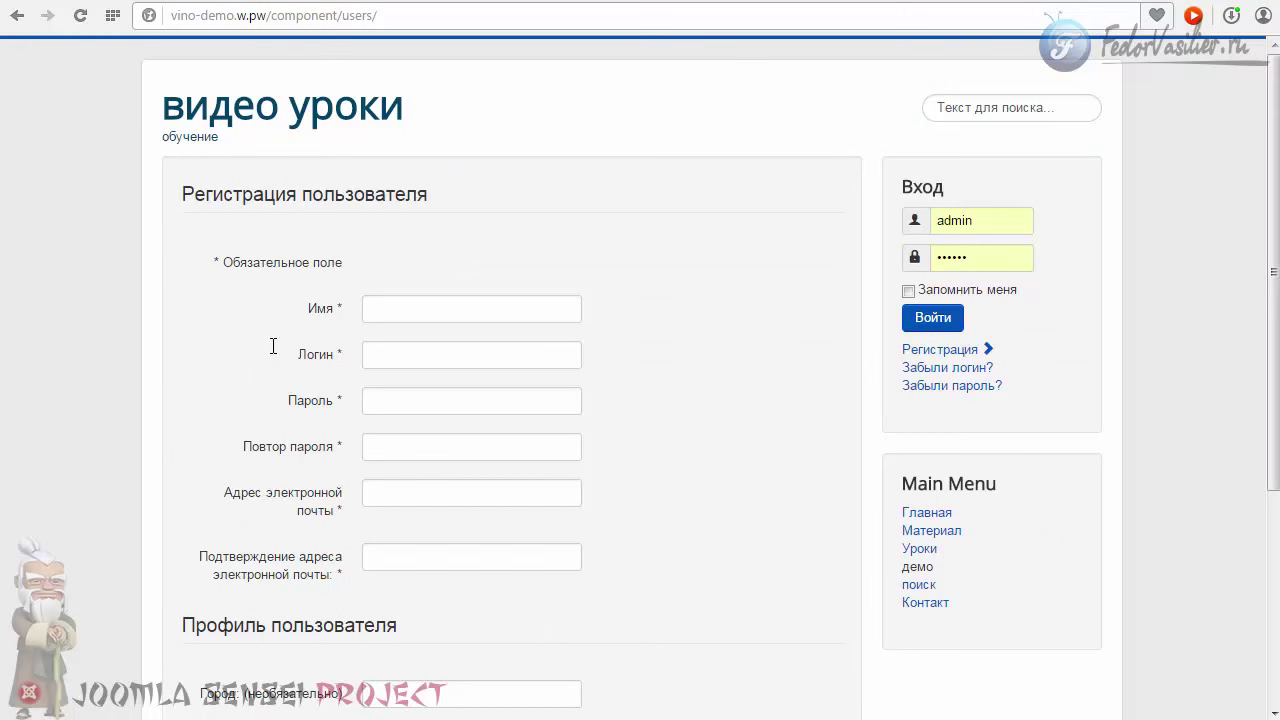
{"action": "scroll", "coordinate": [273, 346], "scroll_direction": "down", "scroll_amount": 3}
{"action": "scroll", "coordinate": [276, 361], "scroll_direction": "up", "scroll_amount": 3}
{"action": "left_click", "coordinate": [918, 603]}
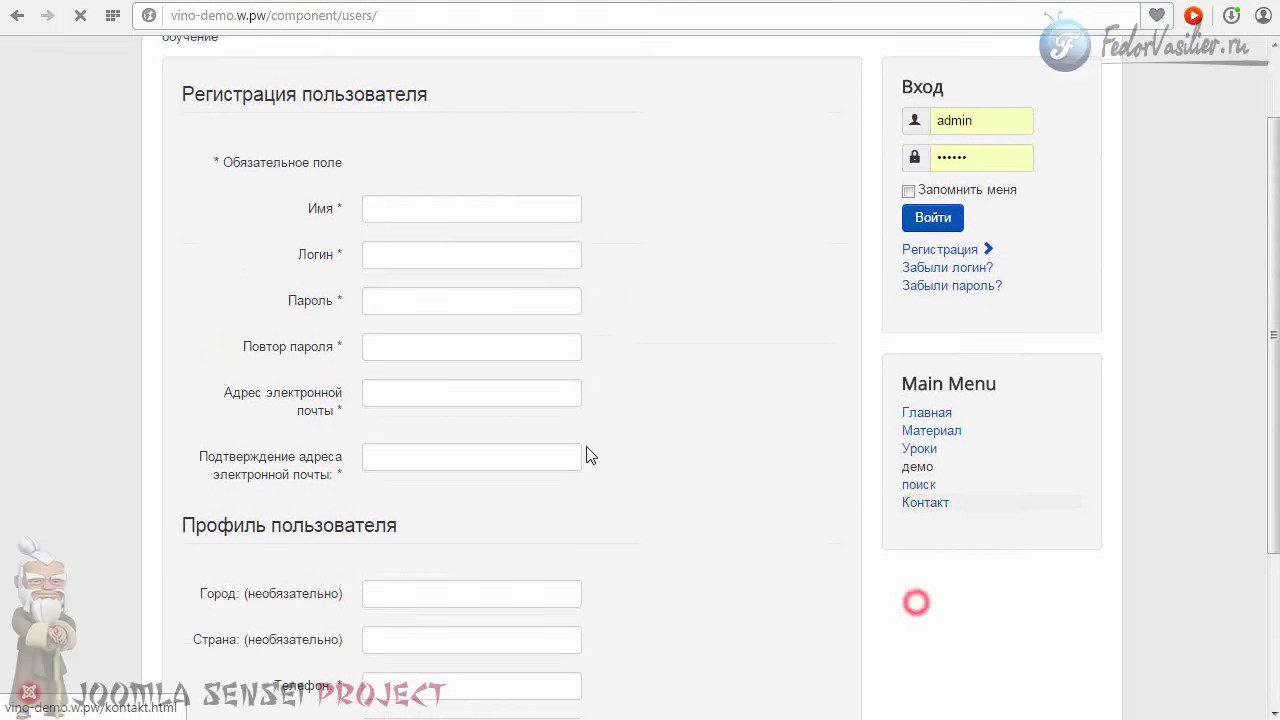
{"action": "left_click", "coordinate": [348, 243]}
{"action": "scroll", "coordinate": [449, 277], "scroll_direction": "down", "scroll_amount": 3}
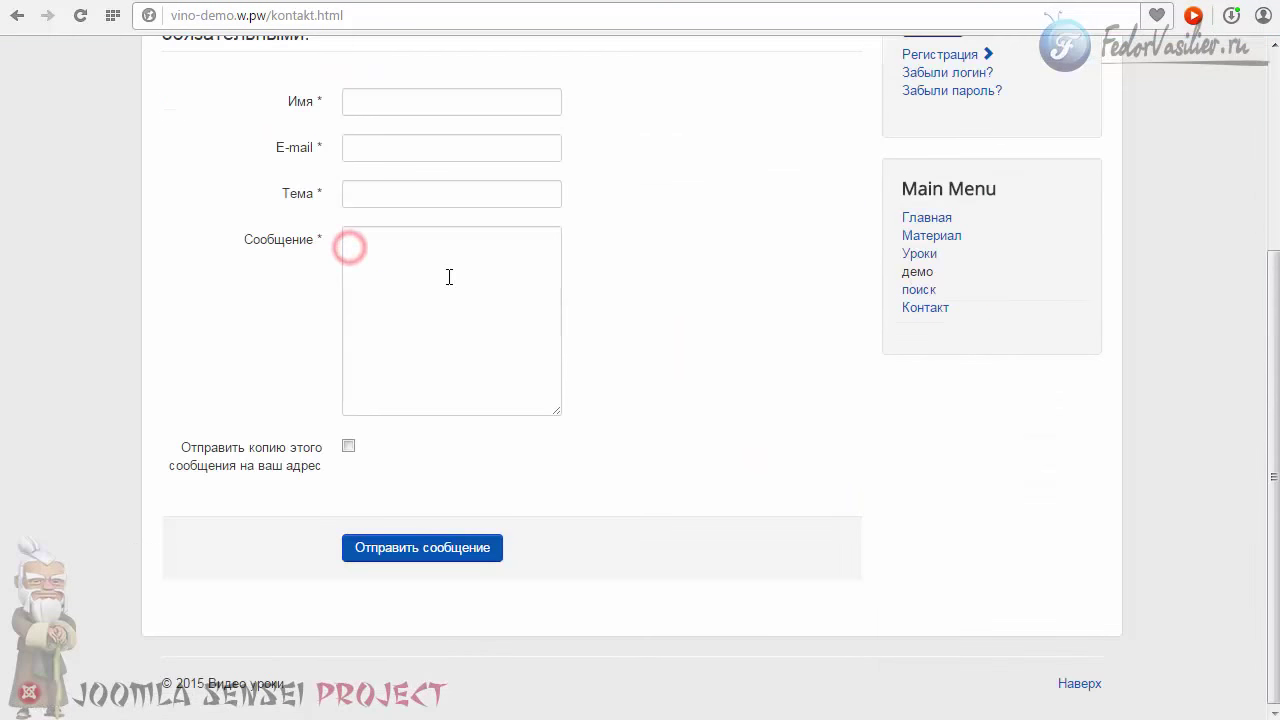
{"action": "scroll", "coordinate": [633, 392], "scroll_direction": "up", "scroll_amount": 1}
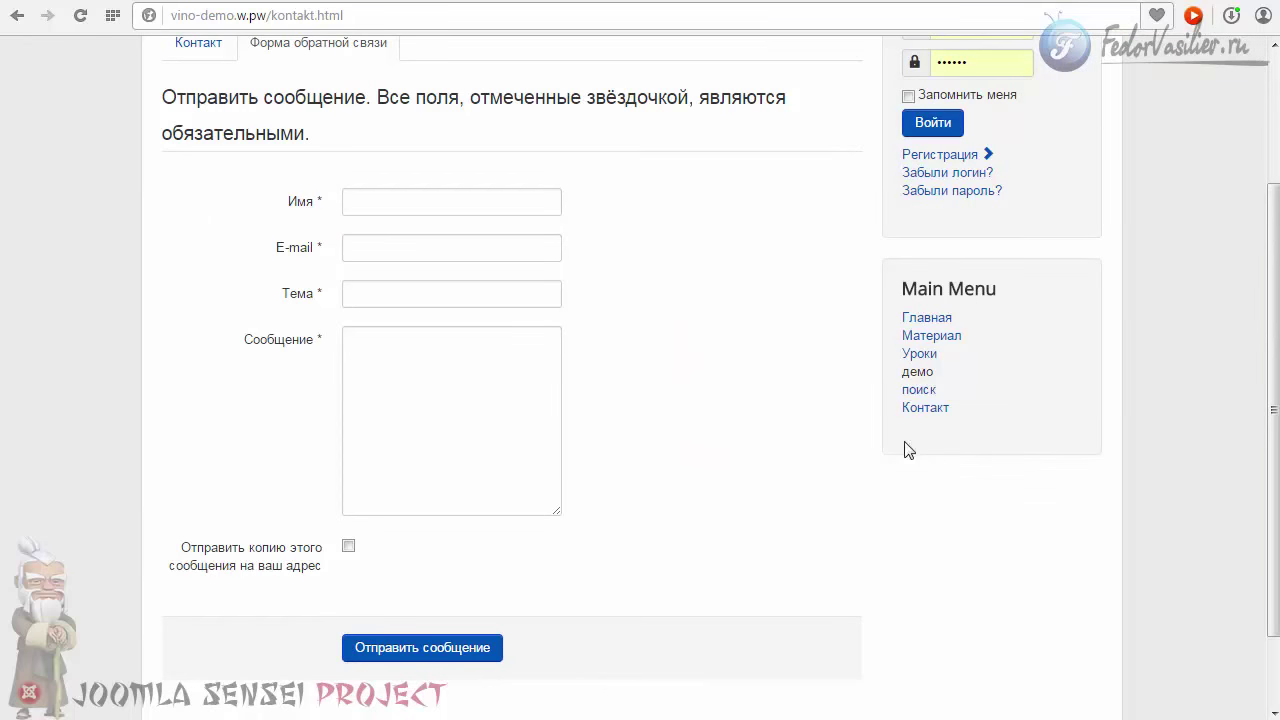
In the Joomla administrator's contact manager settings, select the reCAPTCHA plugin under Включить CAPTCHA for the contact form, and save
{"action": "left_click", "coordinate": [827, 2]}
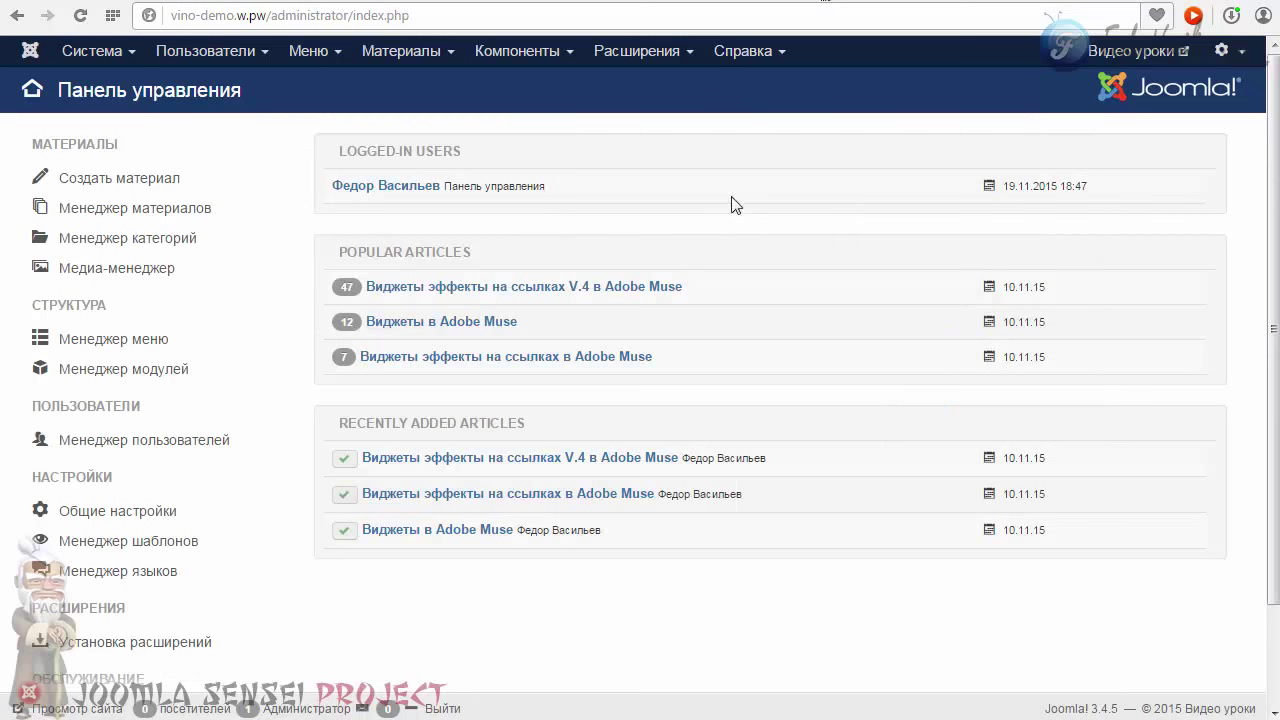
{"action": "left_click", "coordinate": [525, 50]}
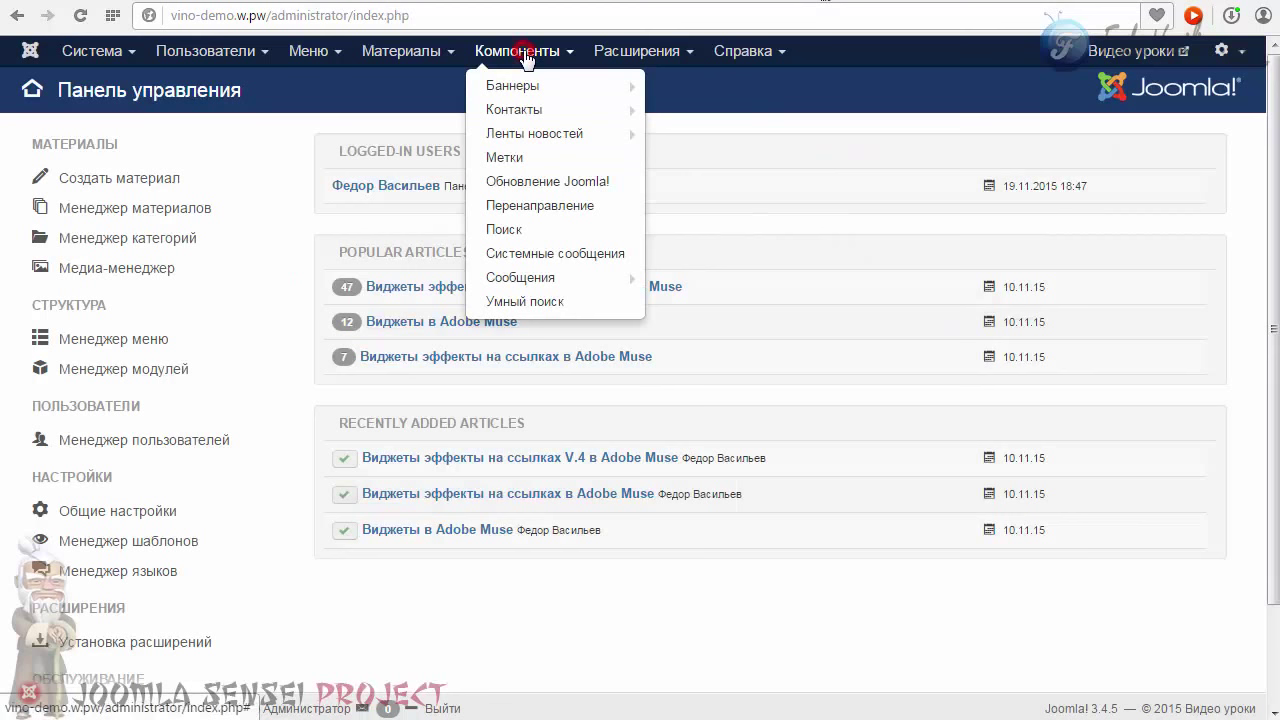
{"action": "left_click", "coordinate": [528, 118]}
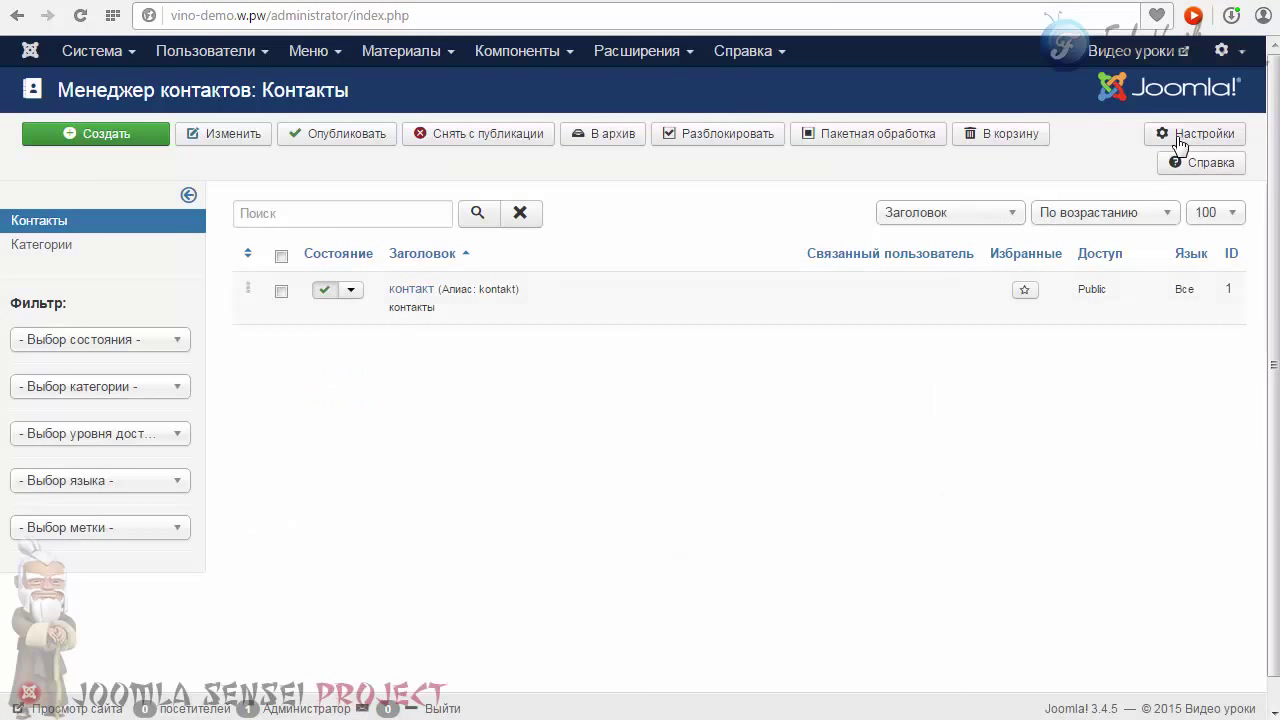
{"action": "left_click", "coordinate": [1178, 140]}
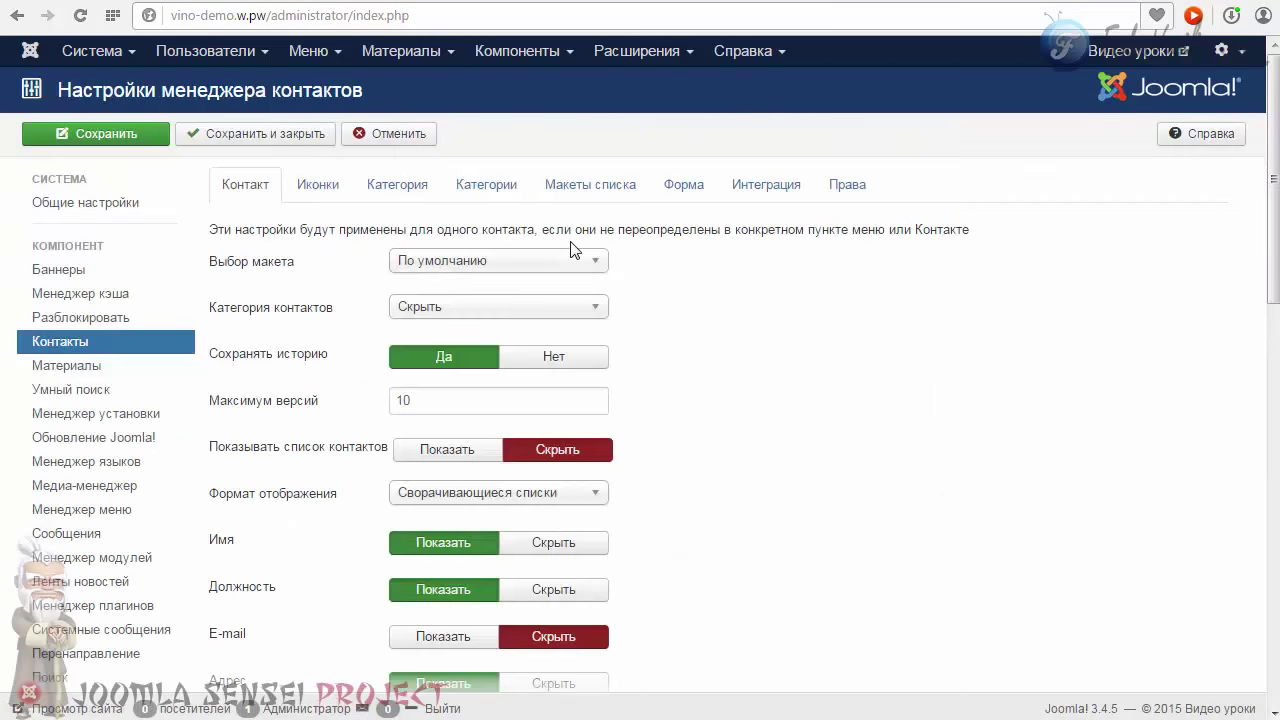
{"action": "left_click", "coordinate": [686, 188]}
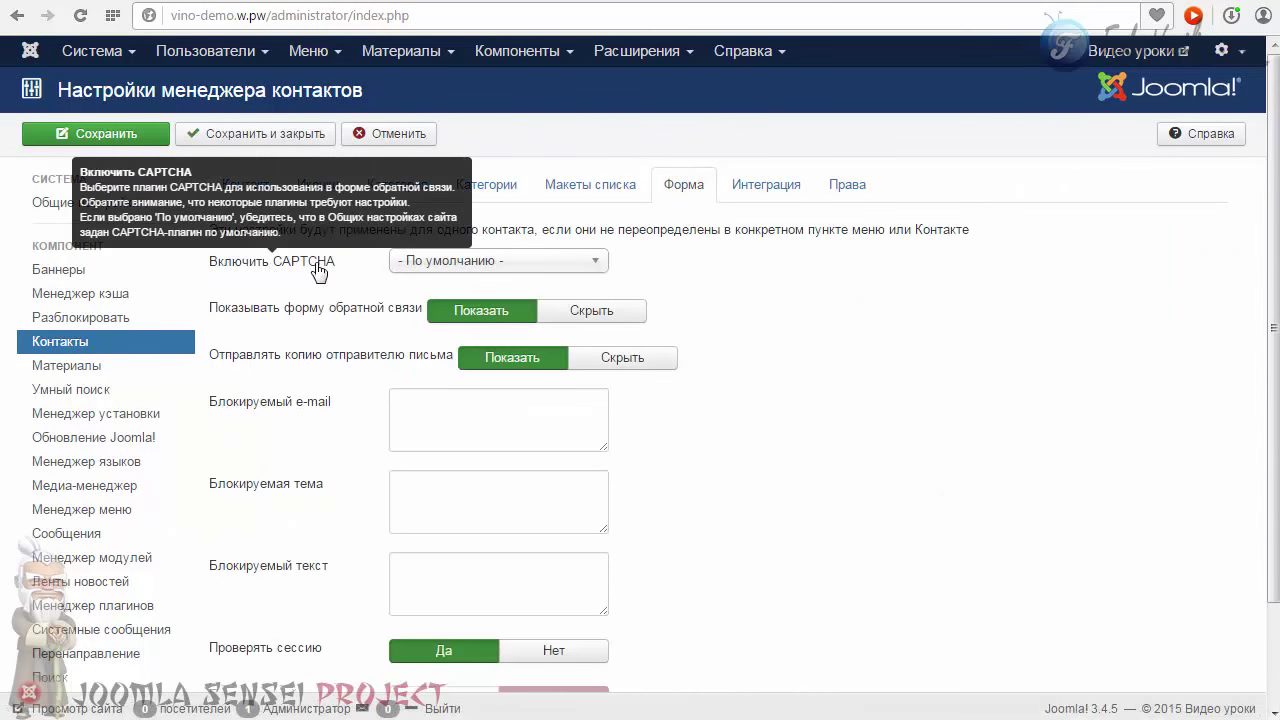
{"action": "left_click", "coordinate": [415, 265]}
{"action": "left_click", "coordinate": [425, 261]}
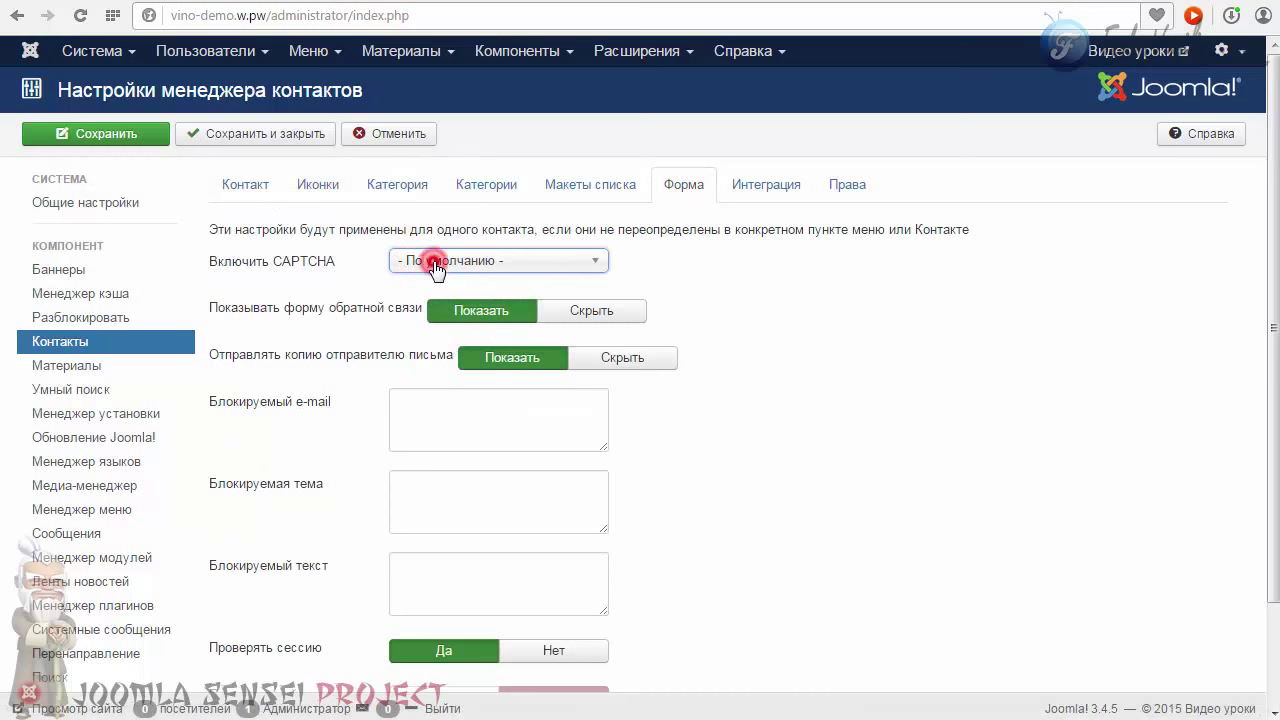
{"action": "left_click", "coordinate": [435, 260]}
{"action": "left_click", "coordinate": [428, 337]}
{"action": "left_click", "coordinate": [205, 136]}
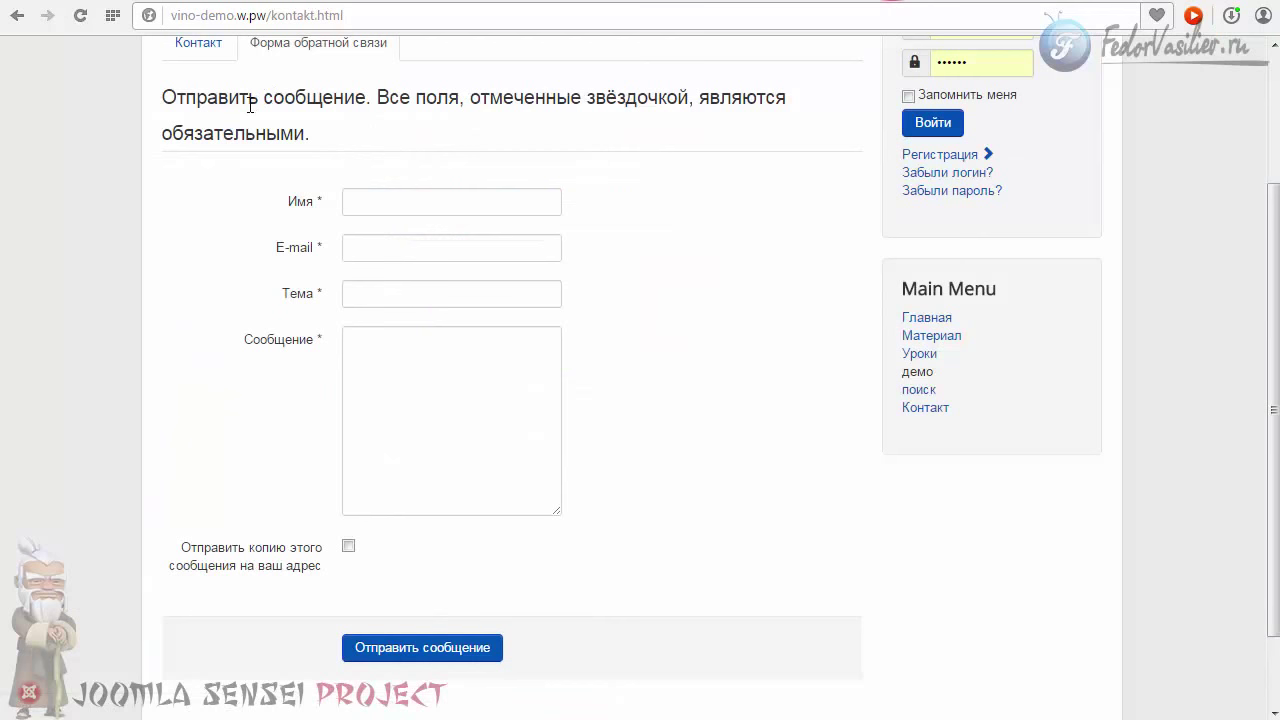
Reload the public contact page and examine the CAPTCHA block in the Форма обратной связи section
{"action": "left_click", "coordinate": [81, 16]}
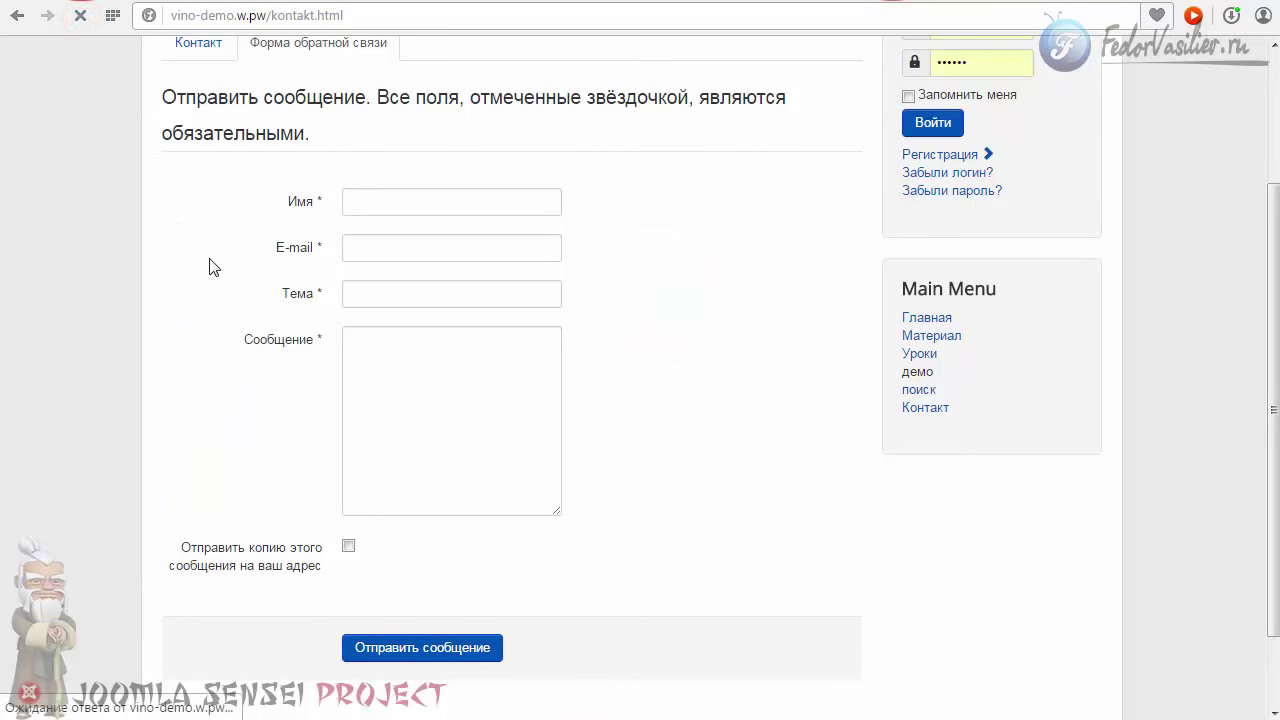
{"action": "left_click", "coordinate": [308, 241]}
{"action": "scroll", "coordinate": [277, 257], "scroll_direction": "down", "scroll_amount": 4}
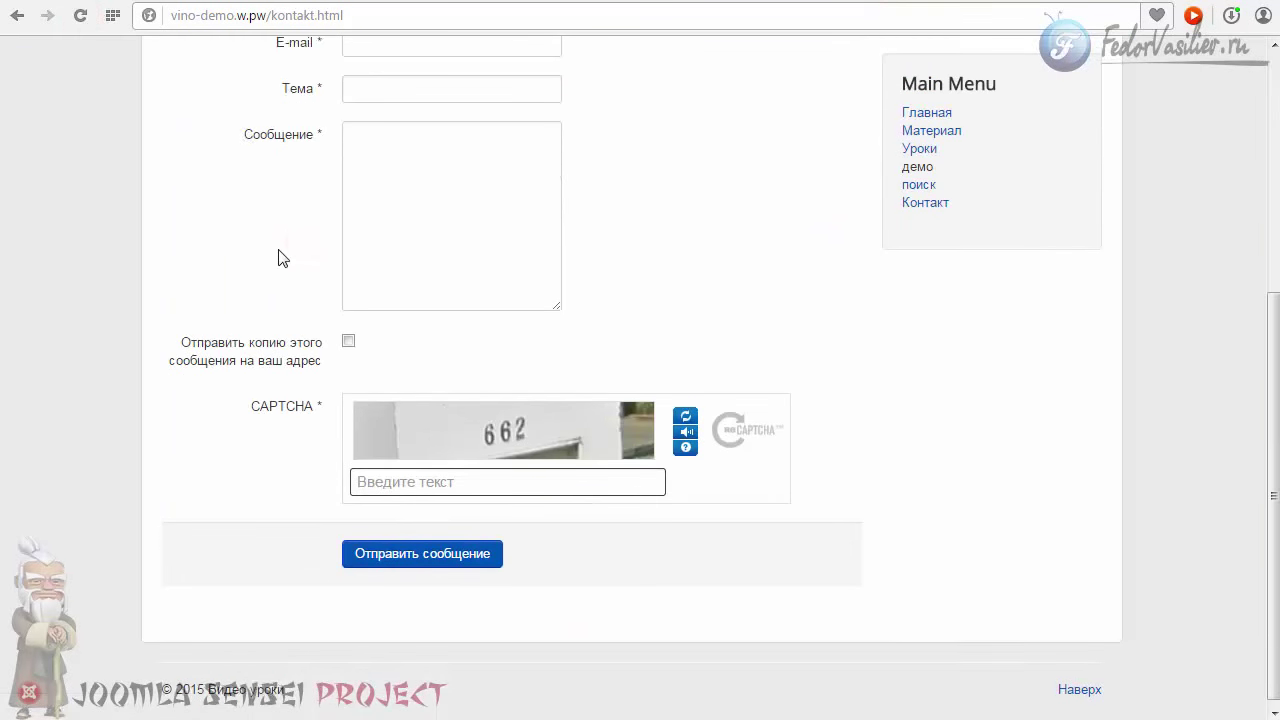
{"action": "left_click", "coordinate": [405, 478]}
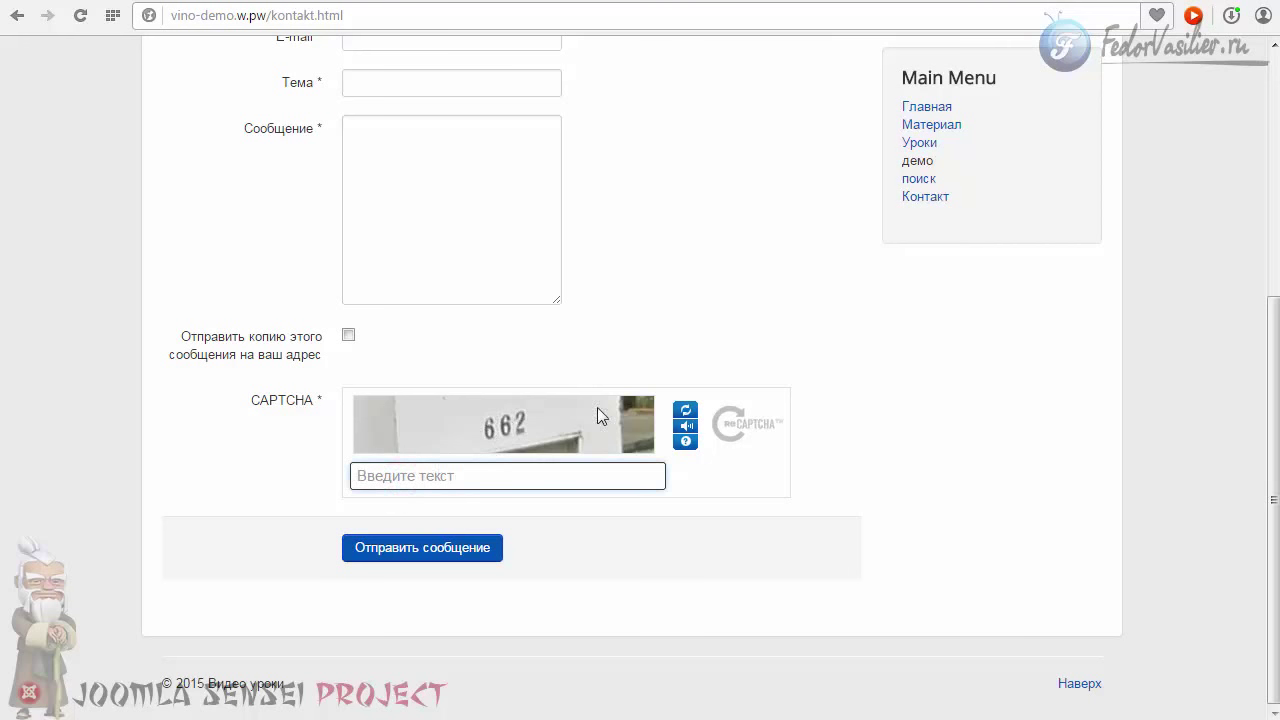
{"action": "key", "text": "F5"}
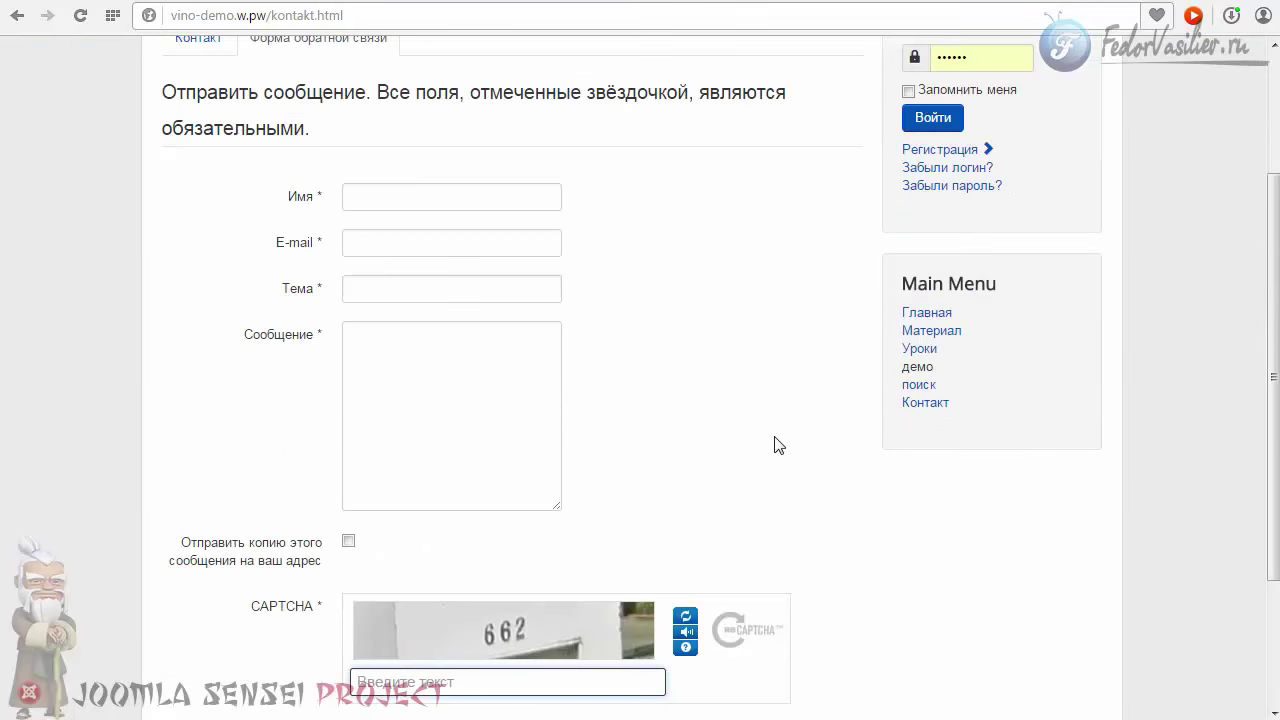
{"action": "left_click", "coordinate": [568, 439]}
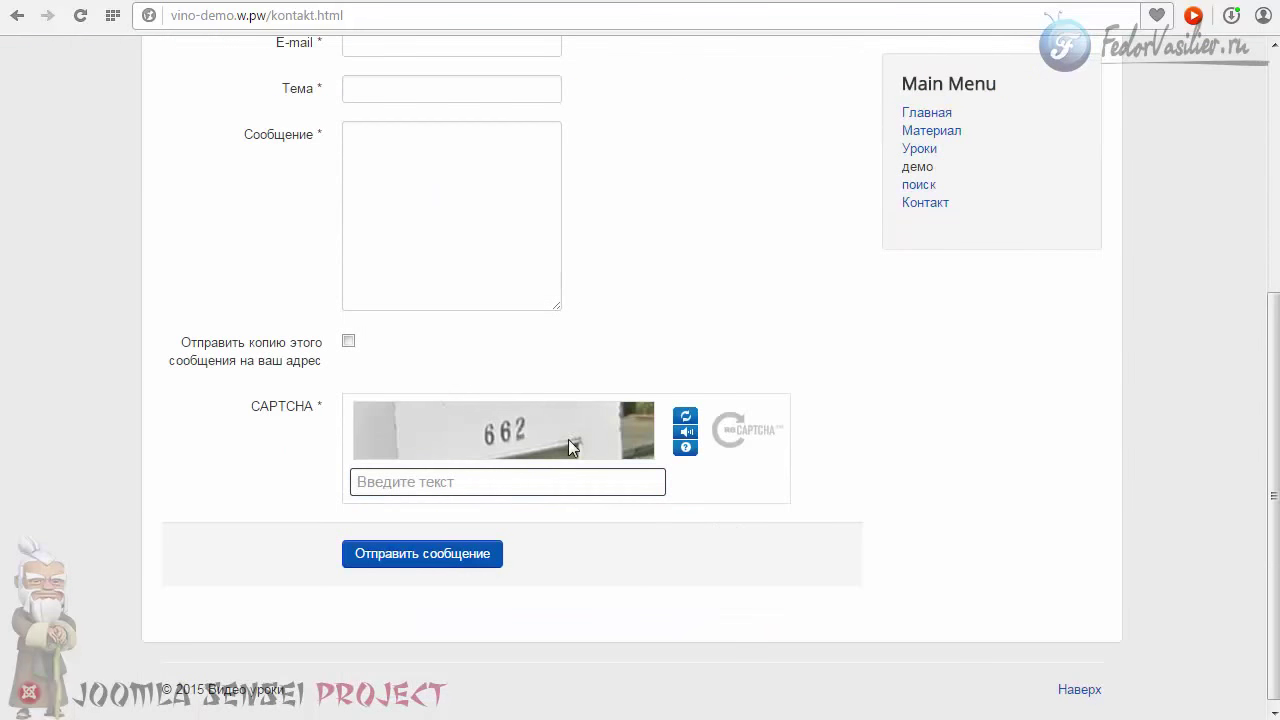
In the Joomla administrator's plugin manager, filter the plugins by the state Включено and open the CAPTCHA - reCAPTCHA plugin
{"action": "left_click", "coordinate": [836, 1]}
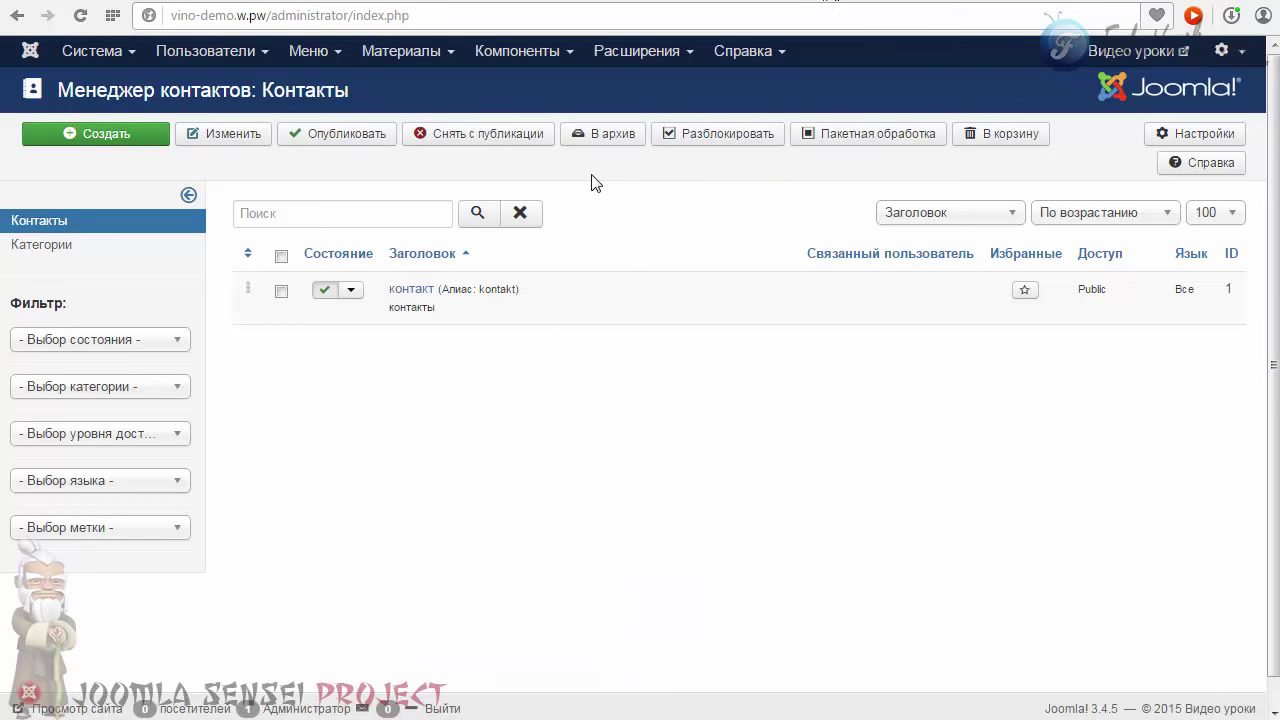
{"action": "left_click", "coordinate": [622, 55]}
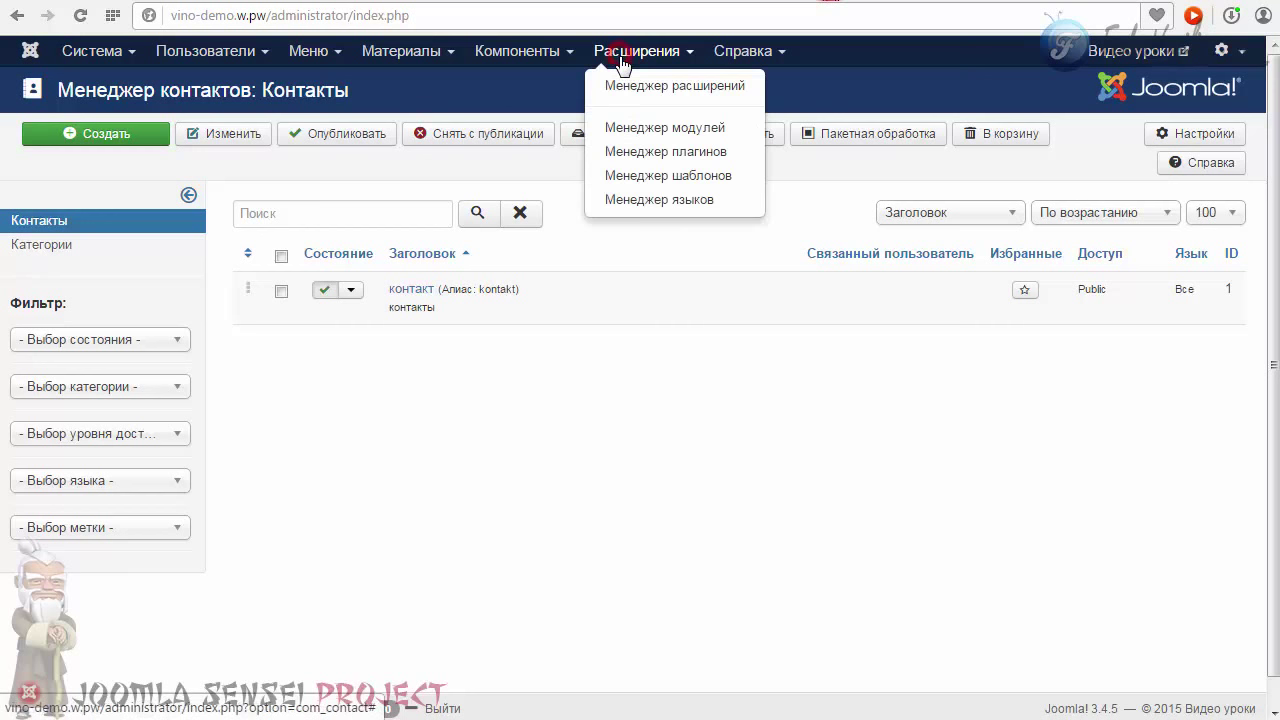
{"action": "left_click", "coordinate": [652, 155]}
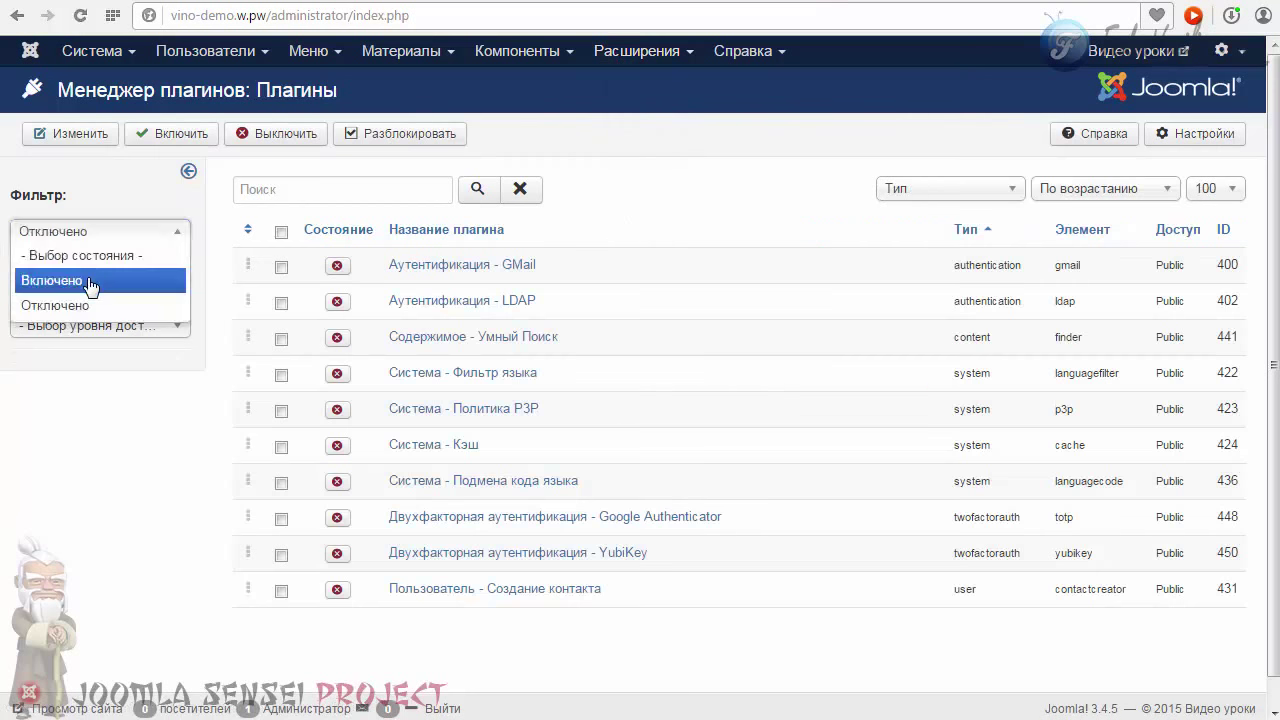
{"action": "left_click", "coordinate": [86, 280]}
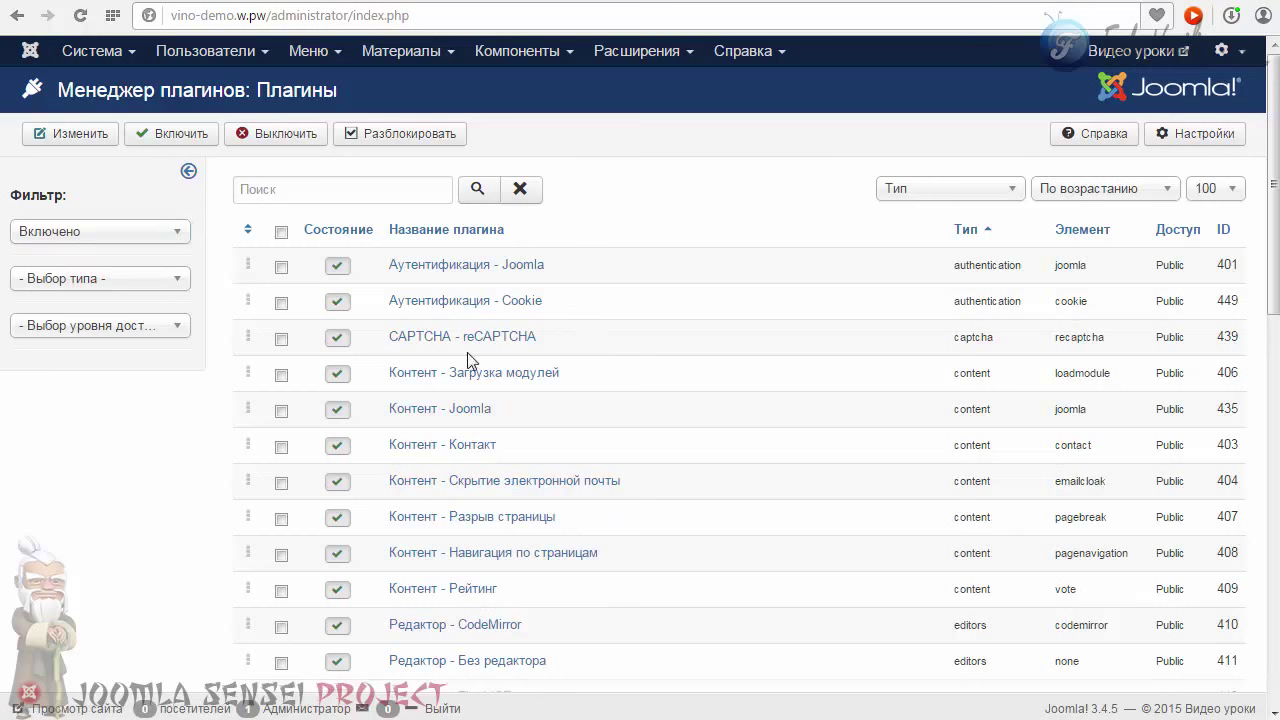
{"action": "left_click", "coordinate": [470, 337]}
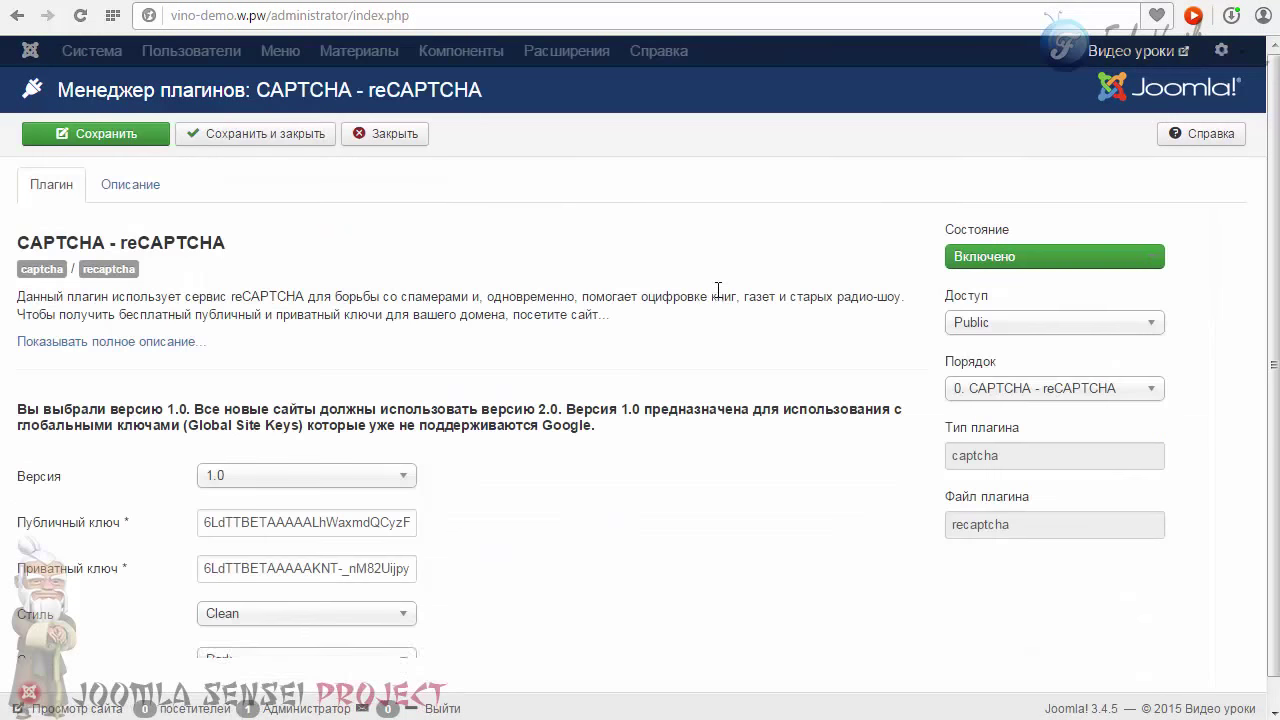
Set the reCAPTCHA plugin's Стиль to White and save the plugin
{"action": "scroll", "coordinate": [714, 290], "scroll_direction": "down", "scroll_amount": 1}
{"action": "left_click", "coordinate": [223, 590]}
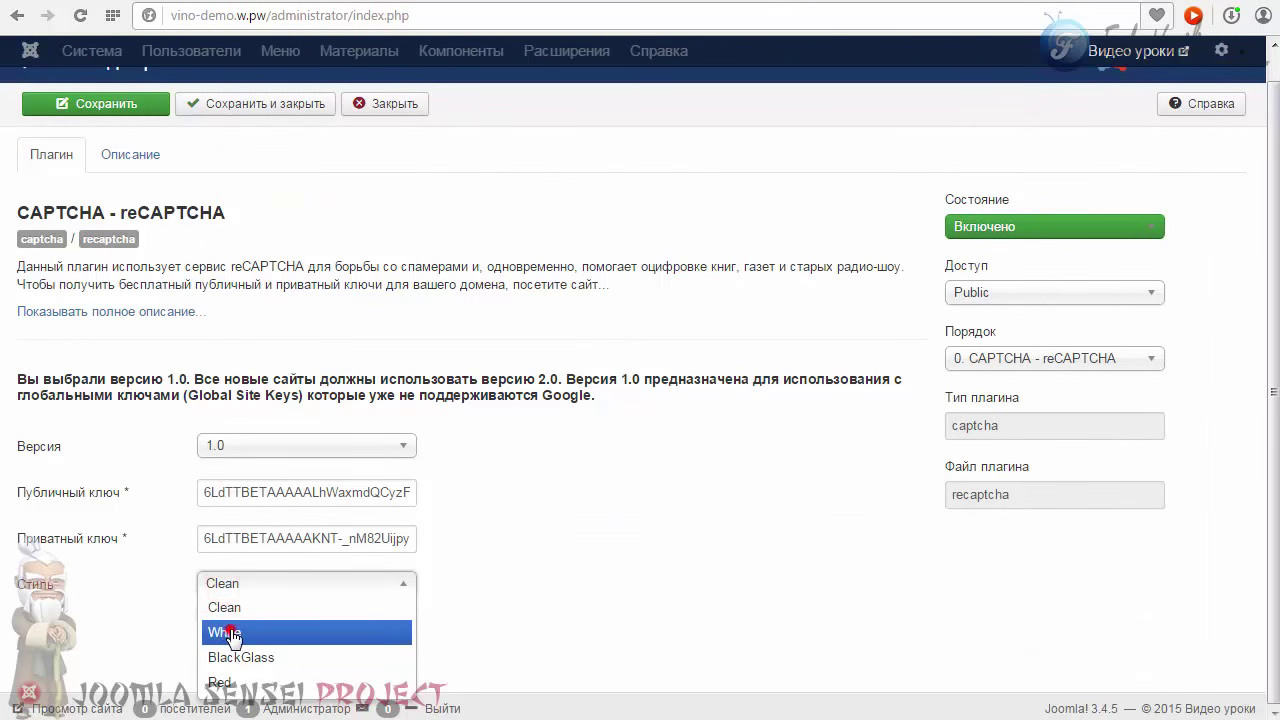
{"action": "left_click", "coordinate": [226, 632]}
{"action": "left_click", "coordinate": [103, 103]}
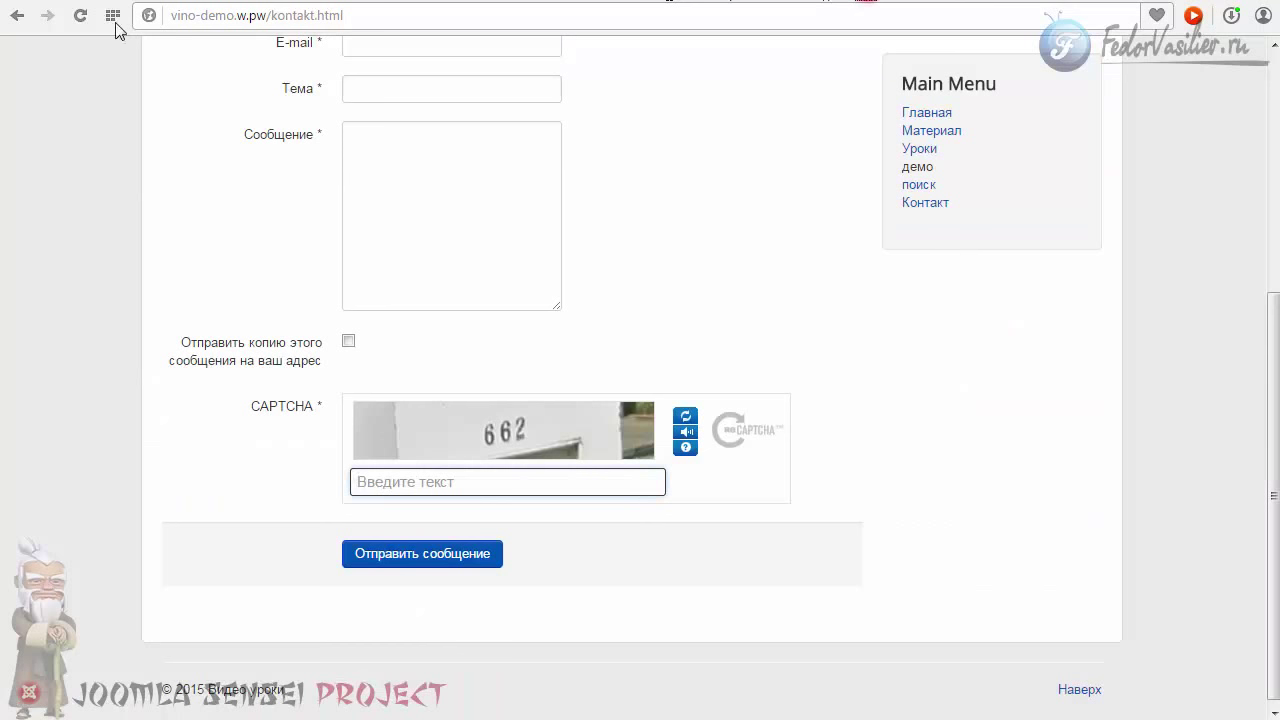
Reload the public contact page and check how the White style looks on the feedback form's CAPTCHA
{"action": "left_click", "coordinate": [82, 15]}
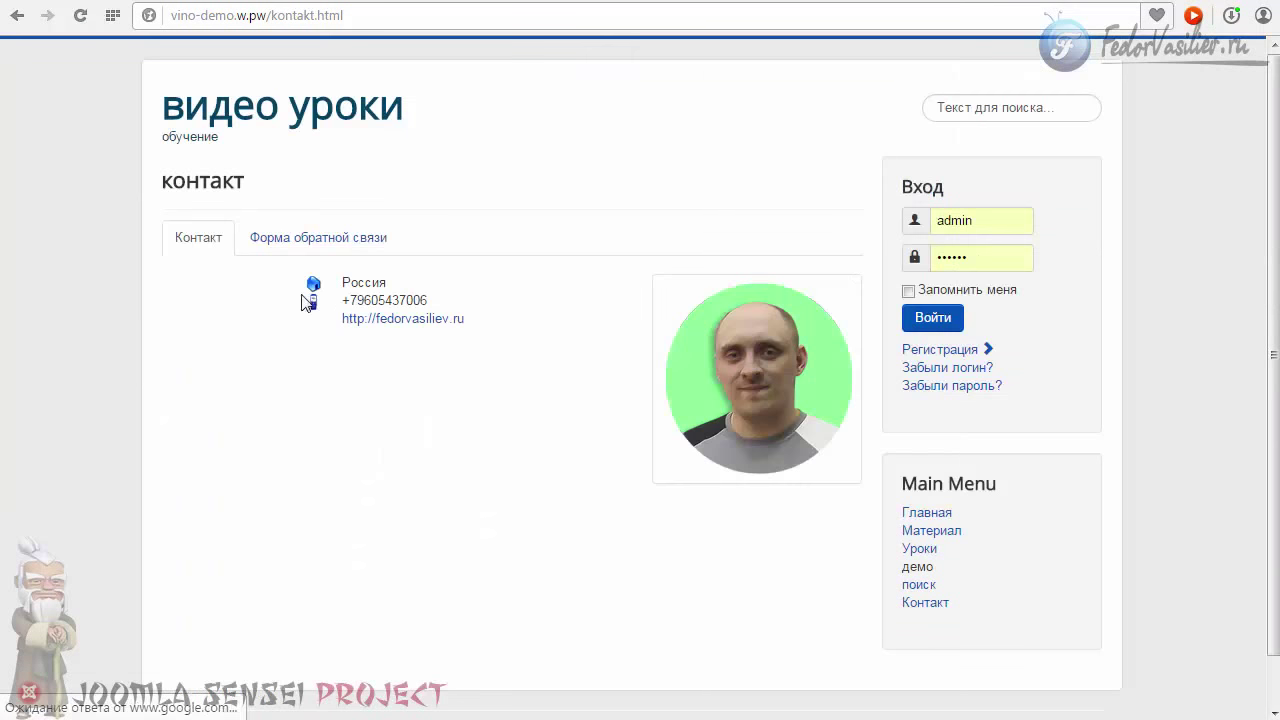
{"action": "left_click", "coordinate": [314, 240]}
{"action": "scroll", "coordinate": [300, 240], "scroll_direction": "down", "scroll_amount": 4}
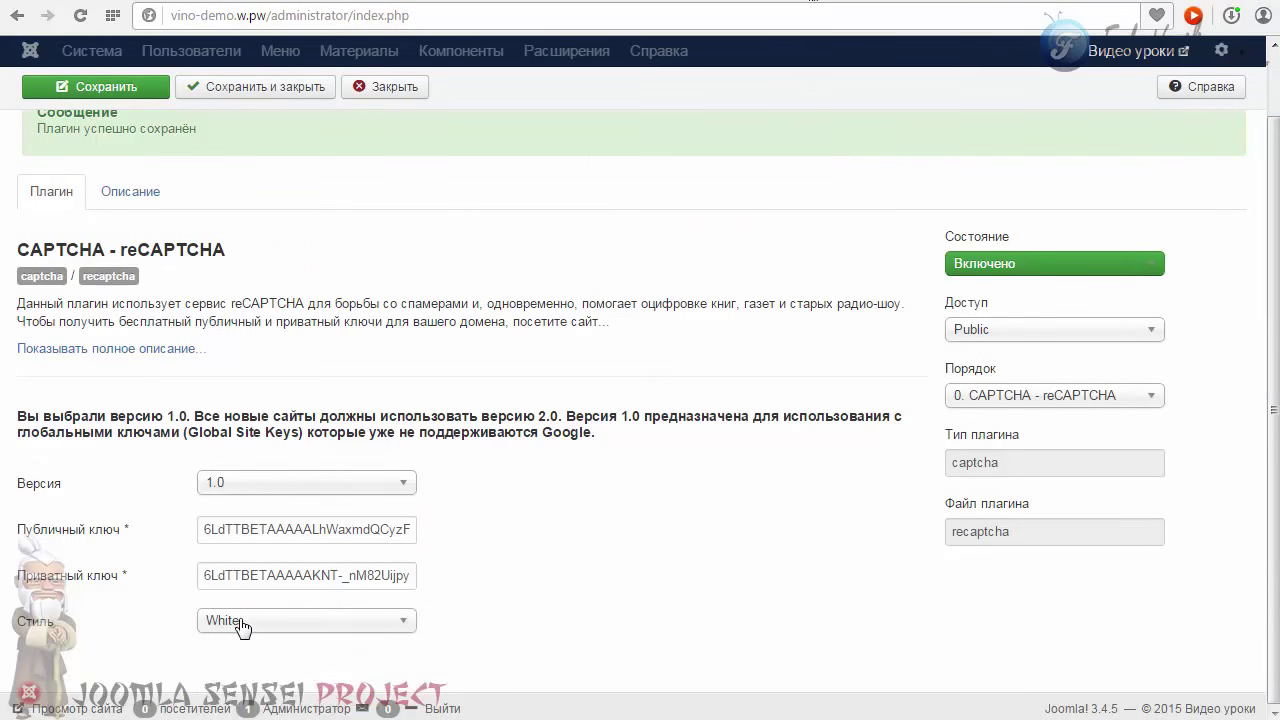
Set the reCAPTCHA plugin's Стиль to BlackGlass, save it, and check the CAPTCHA on the public feedback form
{"action": "left_click", "coordinate": [242, 621]}
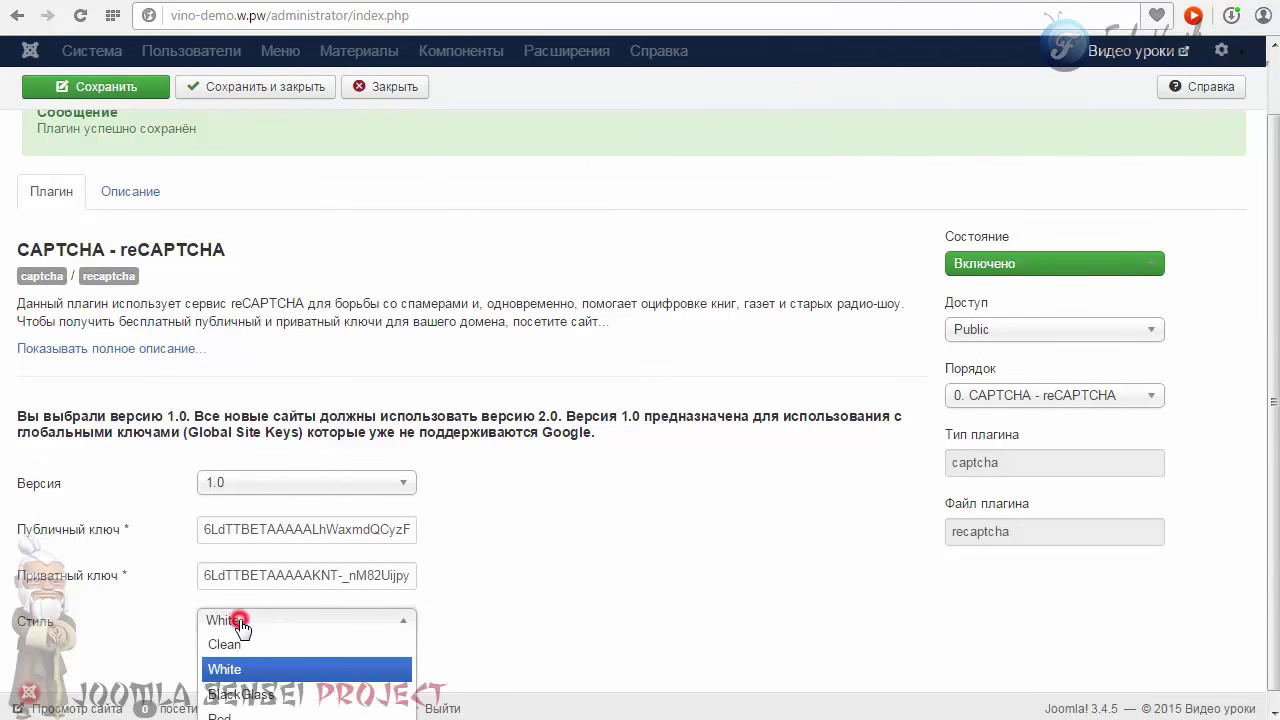
{"action": "left_click", "coordinate": [247, 699]}
{"action": "left_click", "coordinate": [88, 86]}
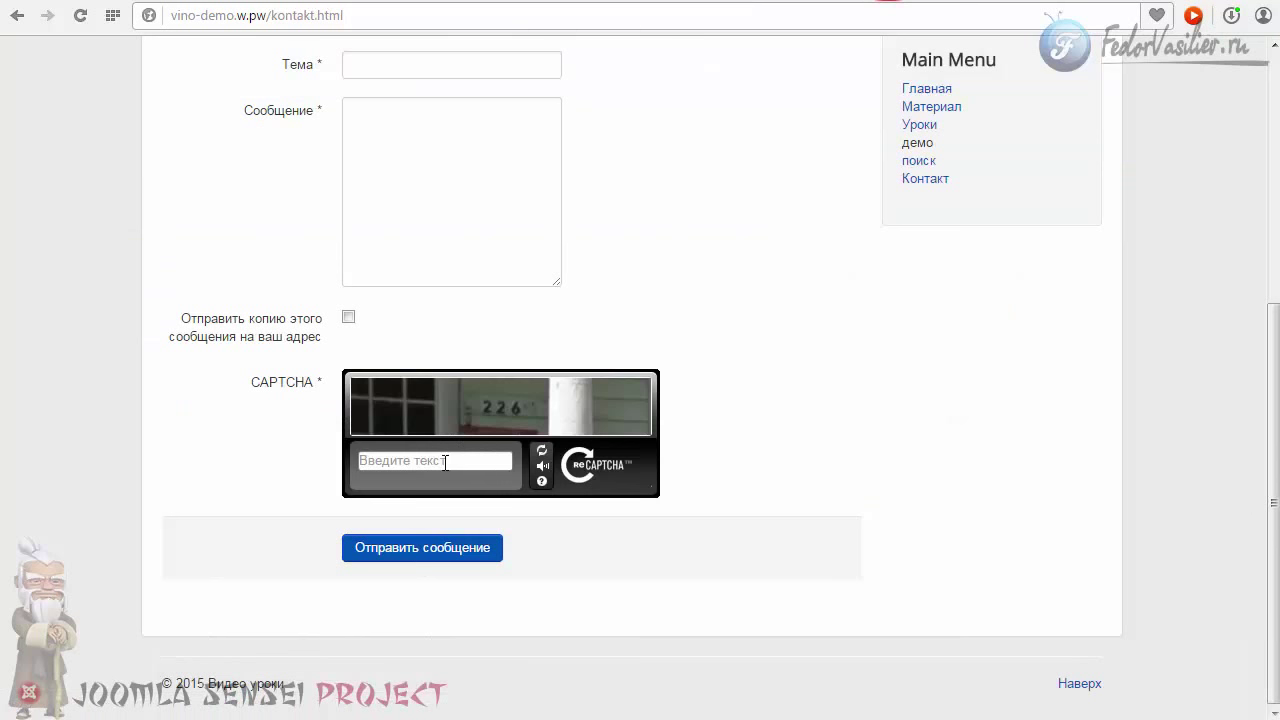
{"action": "scroll", "coordinate": [737, 323], "scroll_direction": "up", "scroll_amount": 5}
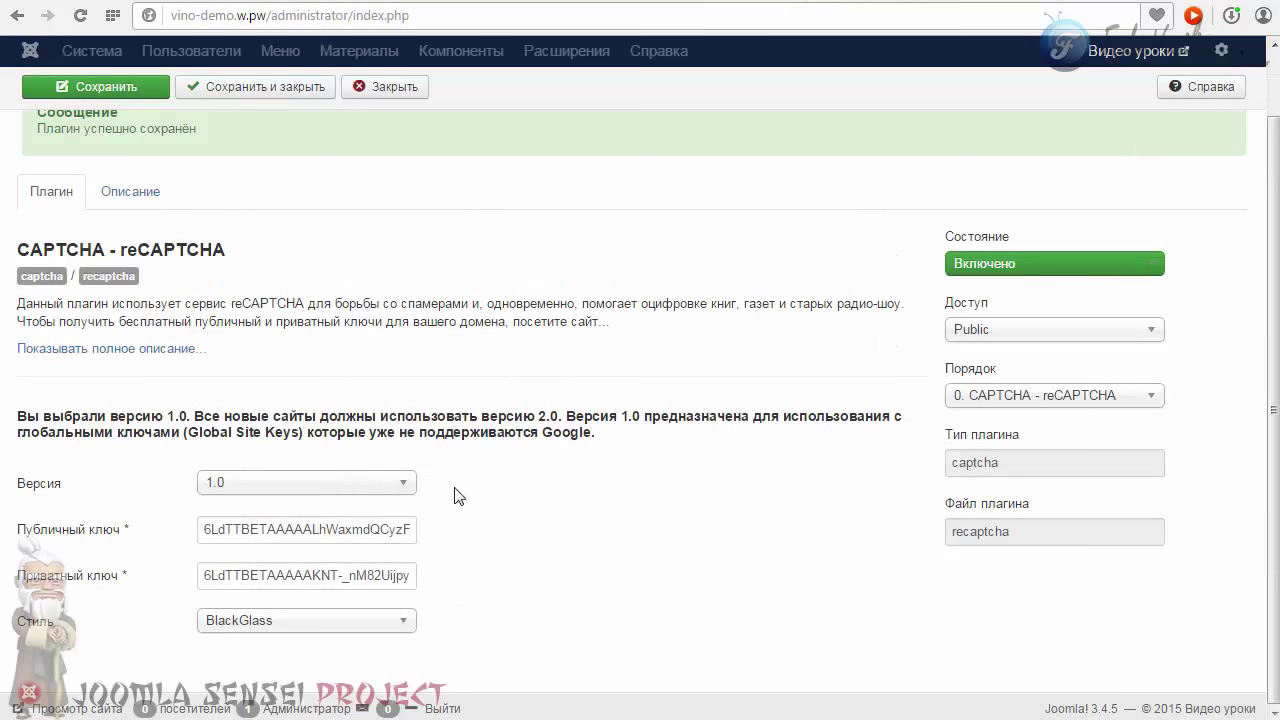
Switch the reCAPTCHA plugin's Версия to 2.0, set Стиль to Light, and save the plugin
{"action": "left_click_drag", "start_coordinate": [18, 416], "coordinate": [414, 416]}
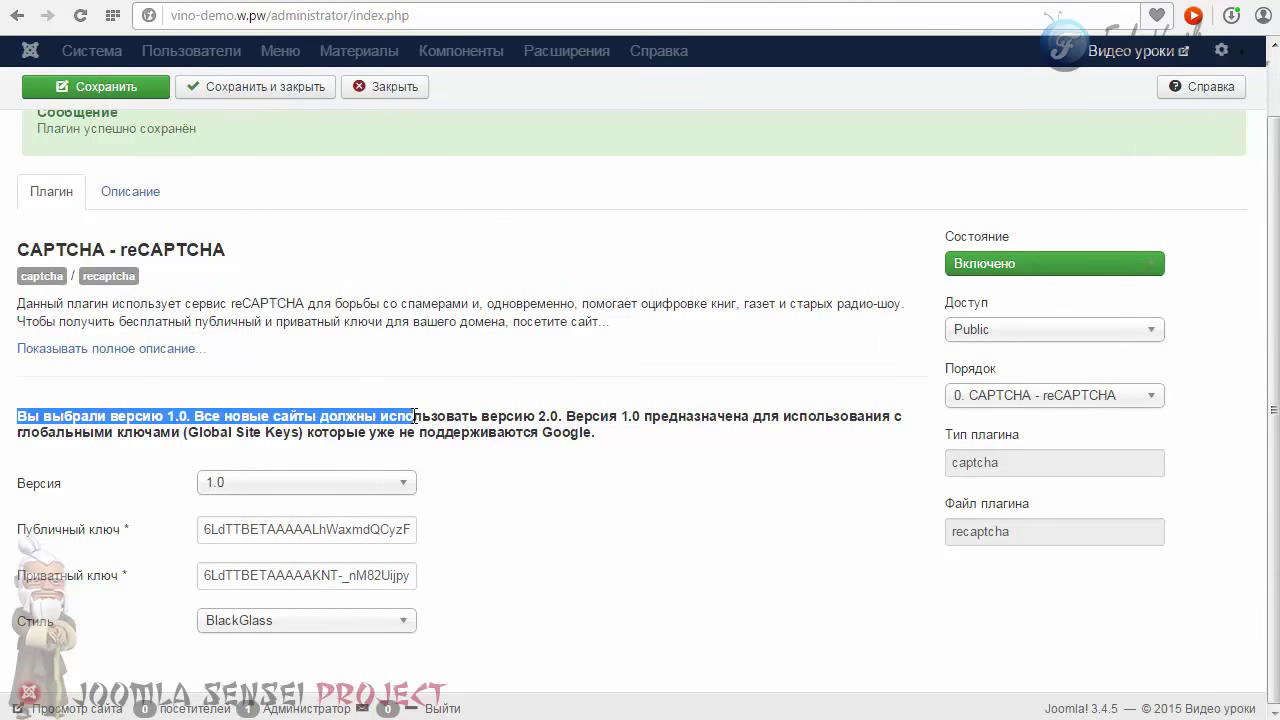
{"action": "left_click", "coordinate": [410, 428]}
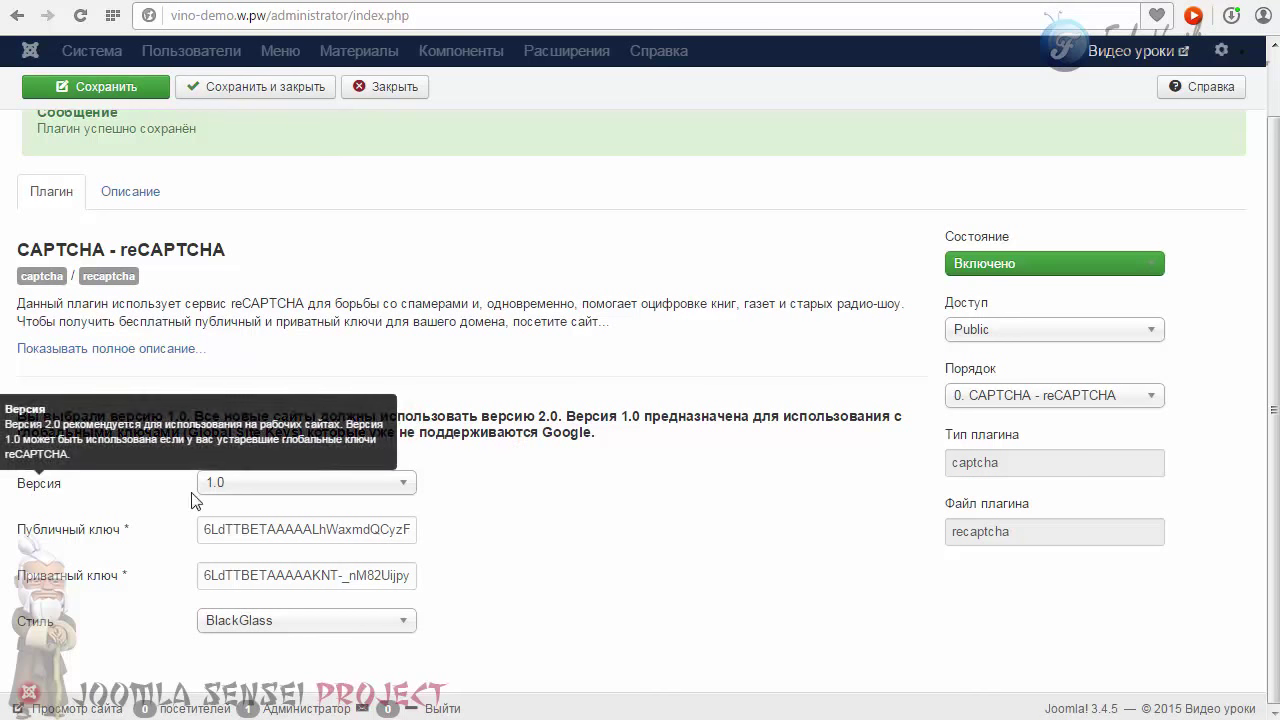
{"action": "left_click", "coordinate": [242, 482]}
{"action": "left_click", "coordinate": [213, 540]}
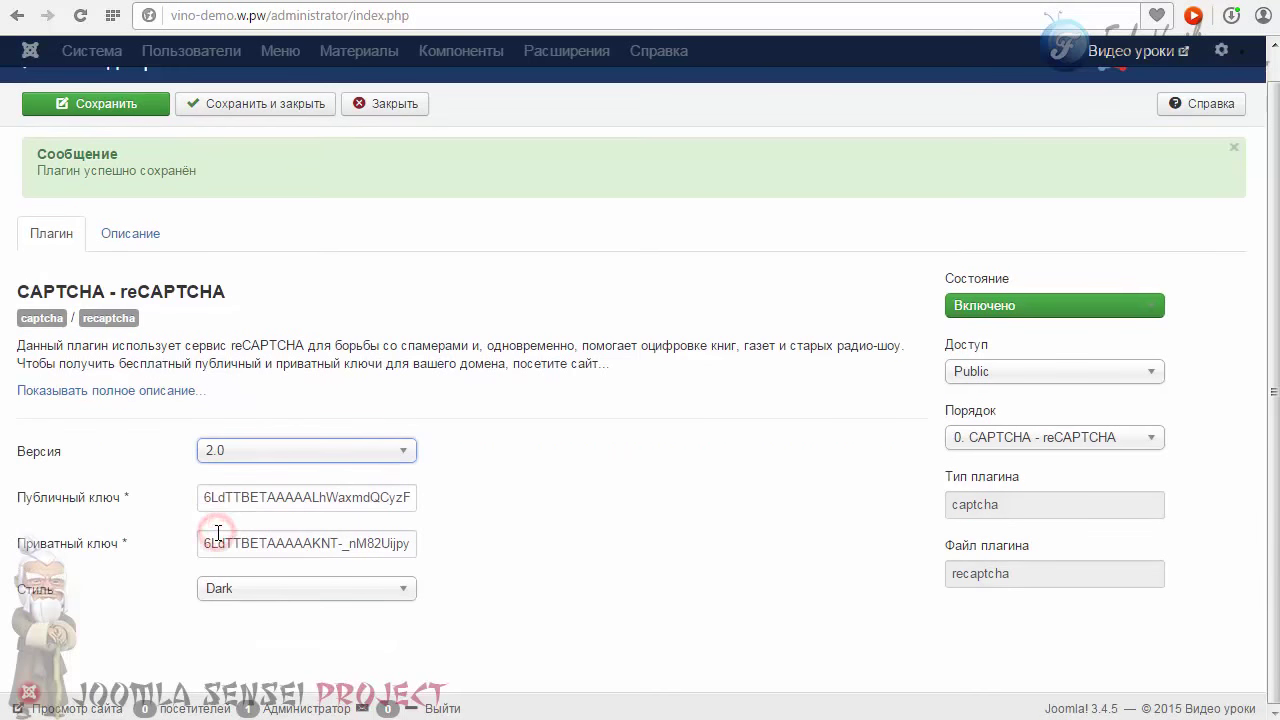
{"action": "left_click", "coordinate": [390, 594]}
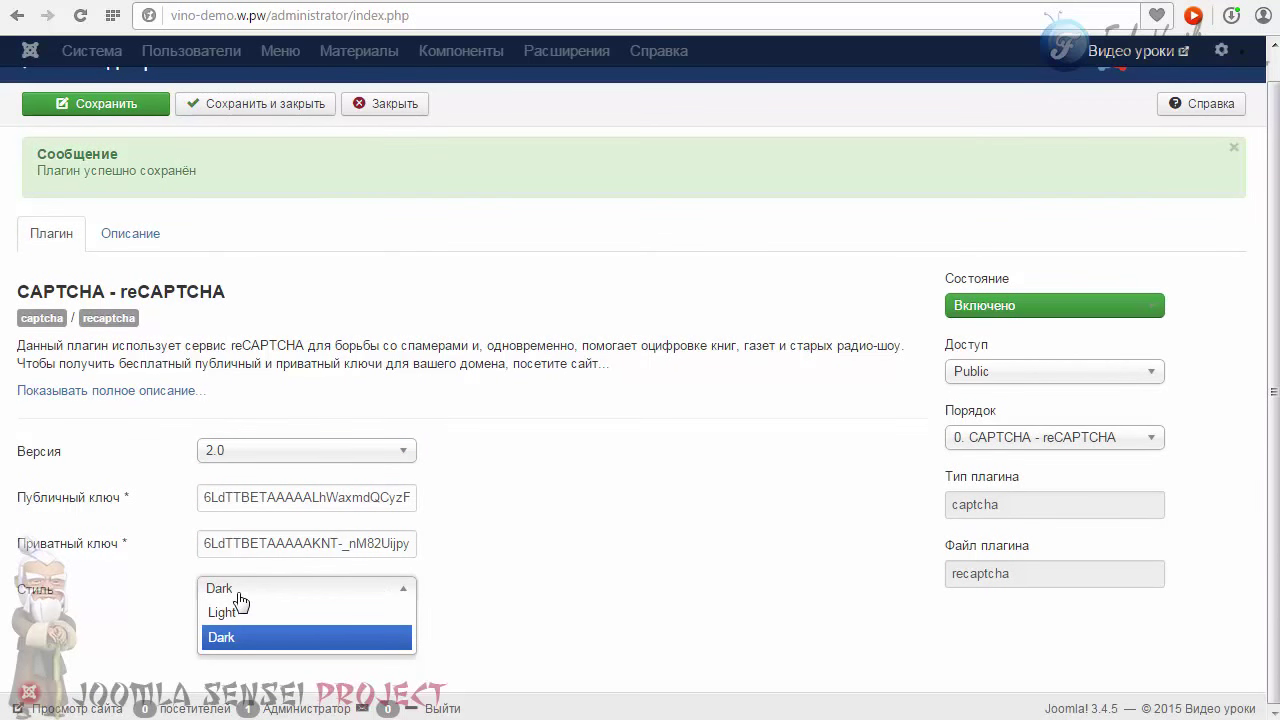
{"action": "left_click", "coordinate": [214, 611]}
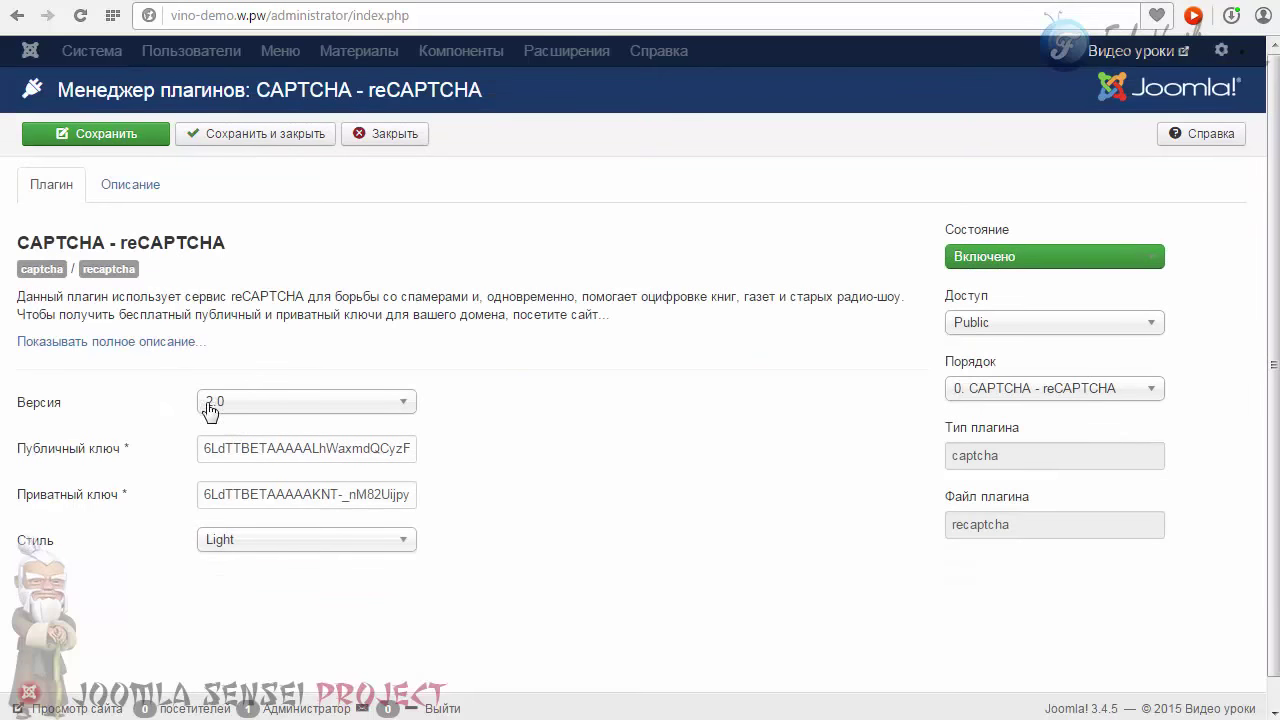
{"action": "left_click", "coordinate": [111, 141]}
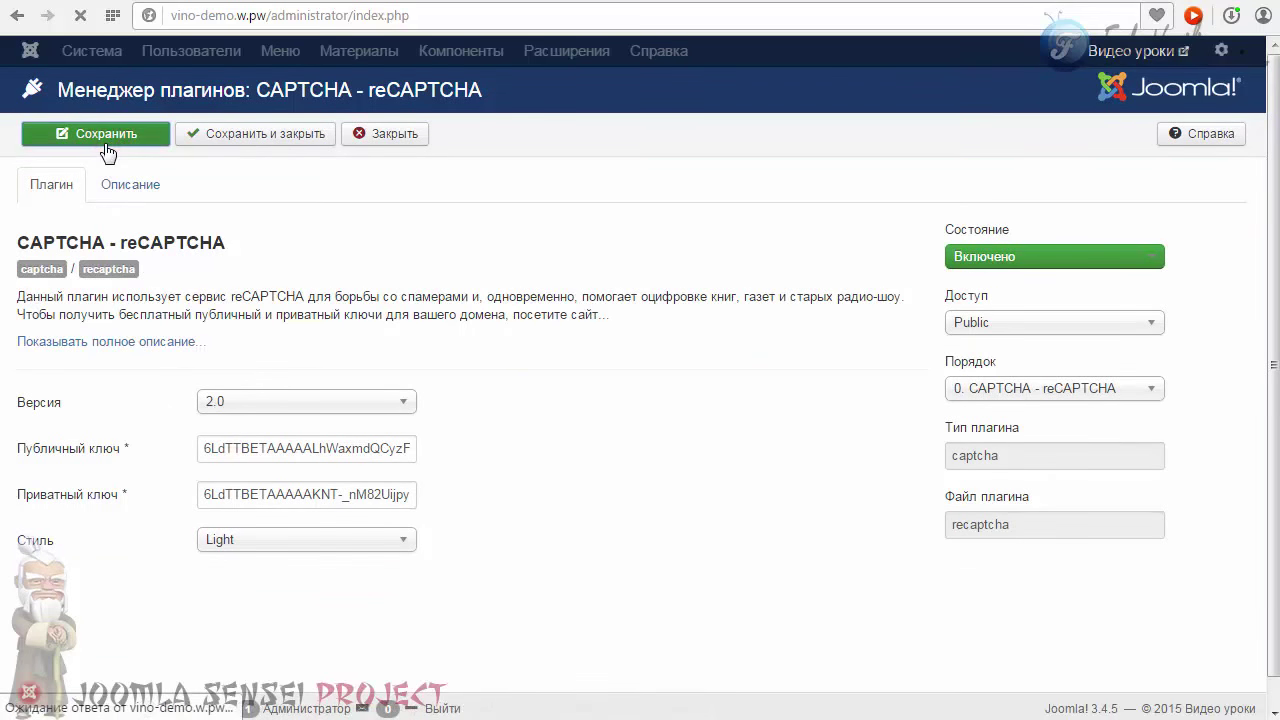
Reload the public contact page and examine the version 2.0 CAPTCHA in the Форма обратной связи section
{"action": "key", "text": "ctrl+Tab"}
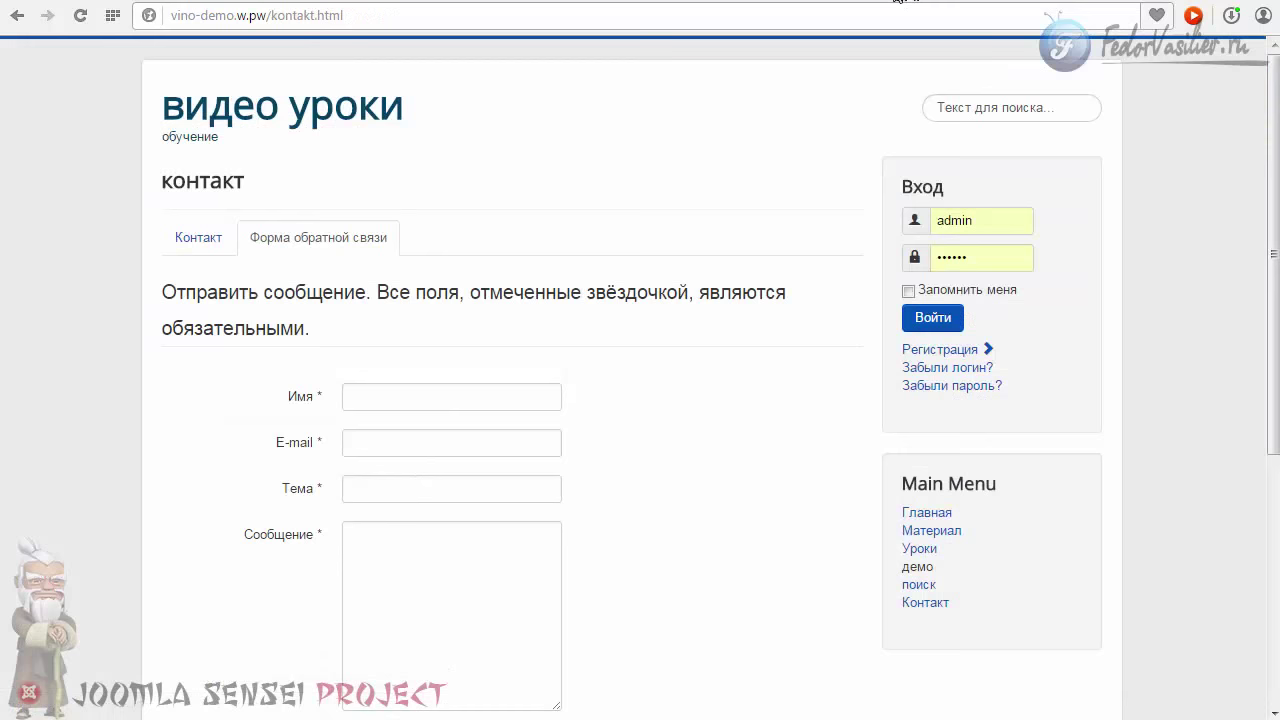
{"action": "left_click", "coordinate": [80, 15]}
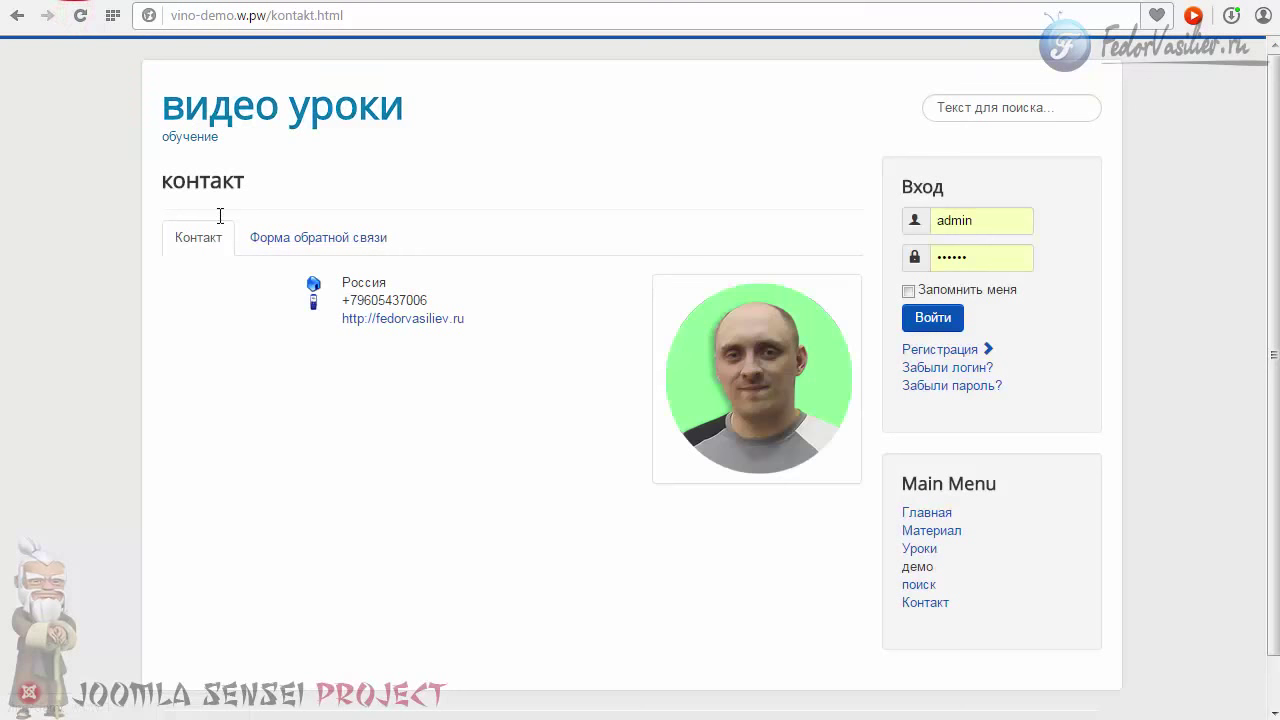
{"action": "left_click", "coordinate": [318, 250]}
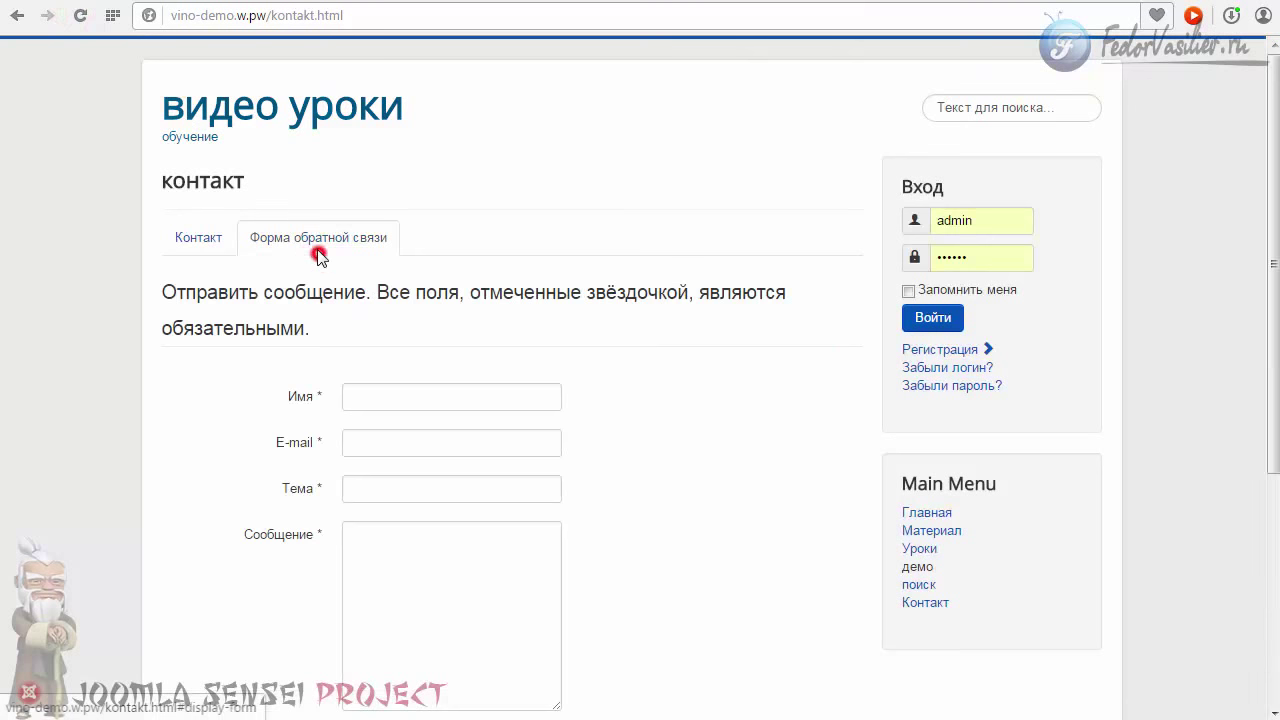
{"action": "scroll", "coordinate": [345, 237], "scroll_direction": "down", "scroll_amount": 2}
{"action": "scroll", "coordinate": [345, 237], "scroll_direction": "down", "scroll_amount": 2}
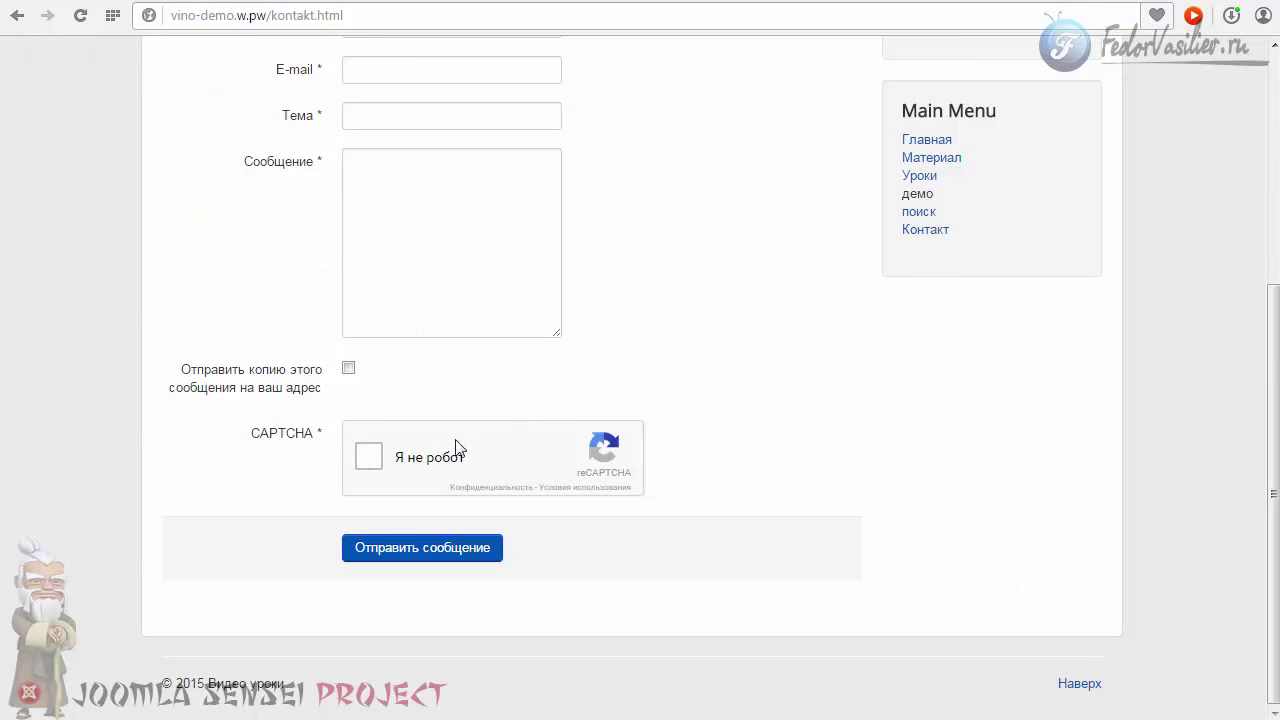
Test the Я не робот check on the feedback form by selecting both stadium images and confirming the selection
{"action": "left_click", "coordinate": [369, 464]}
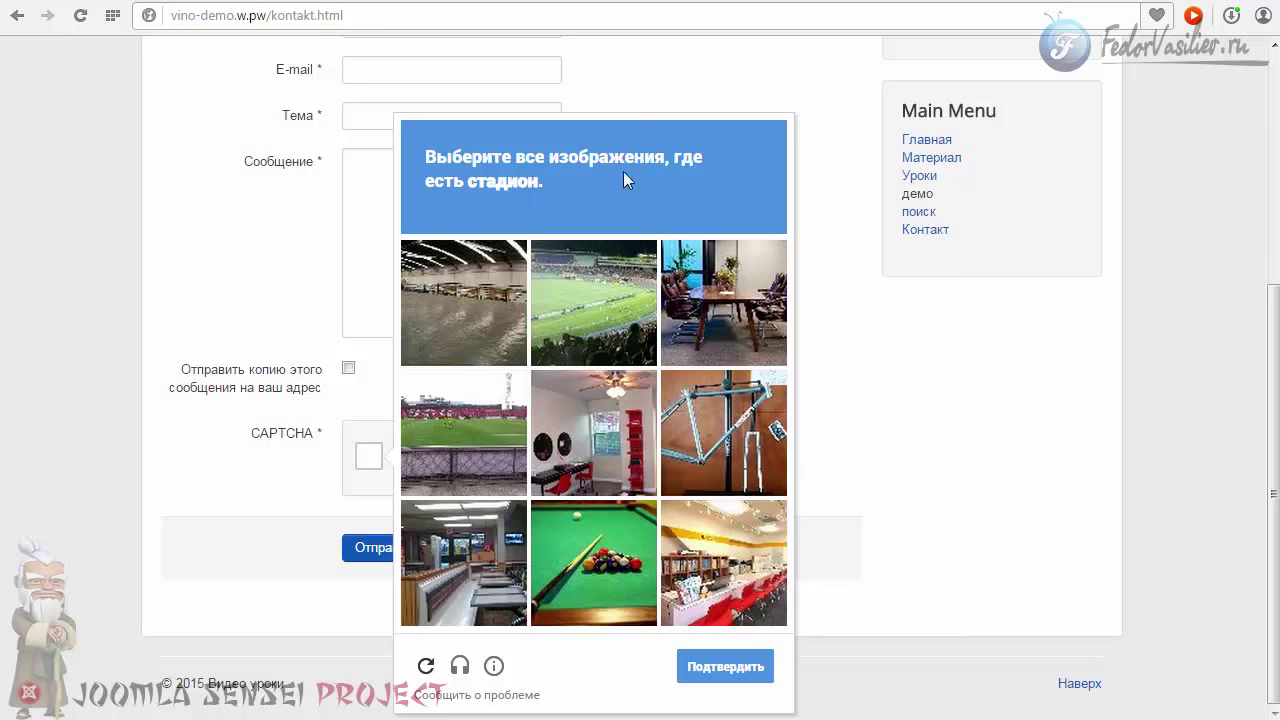
{"action": "left_click", "coordinate": [580, 312]}
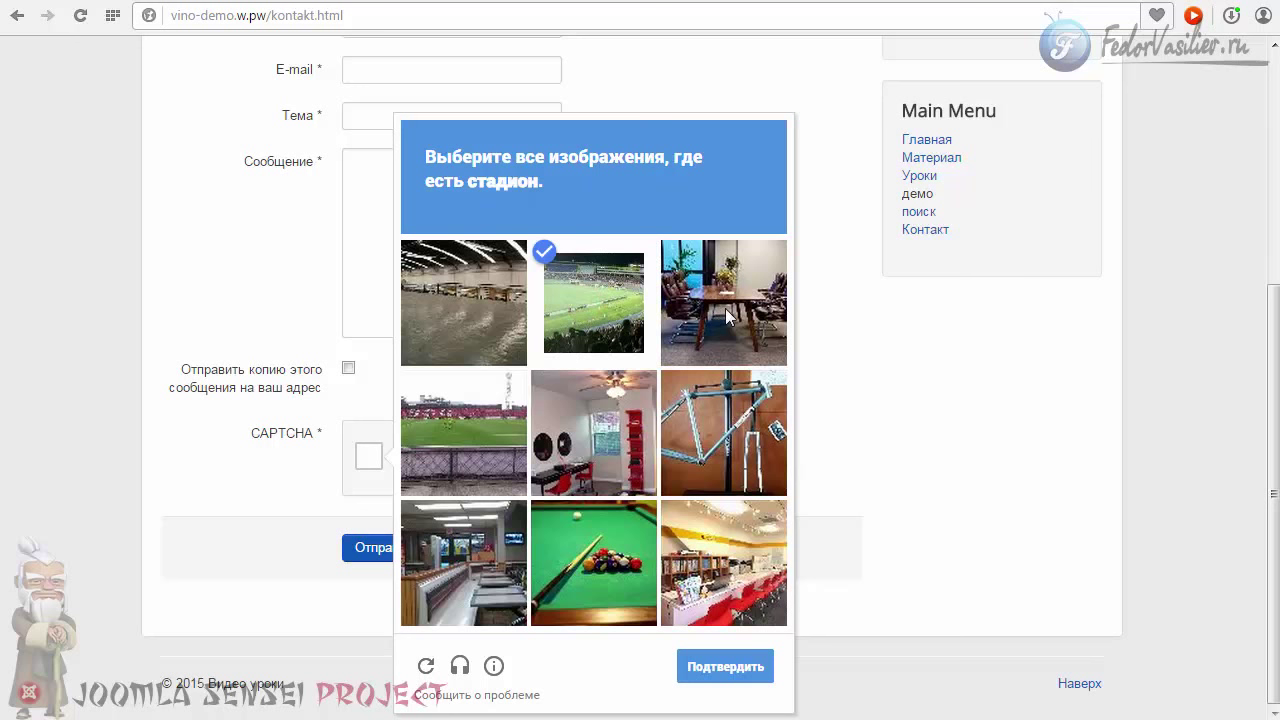
{"action": "left_click", "coordinate": [468, 438]}
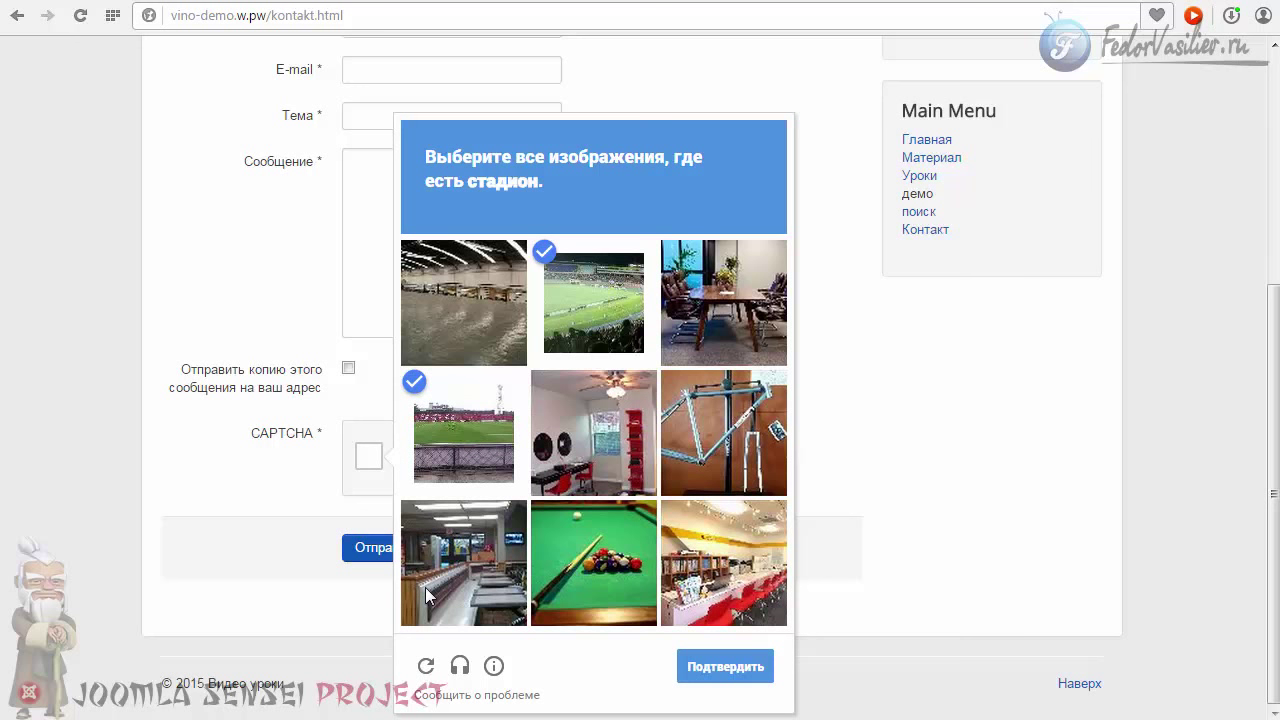
{"action": "left_click", "coordinate": [716, 669]}
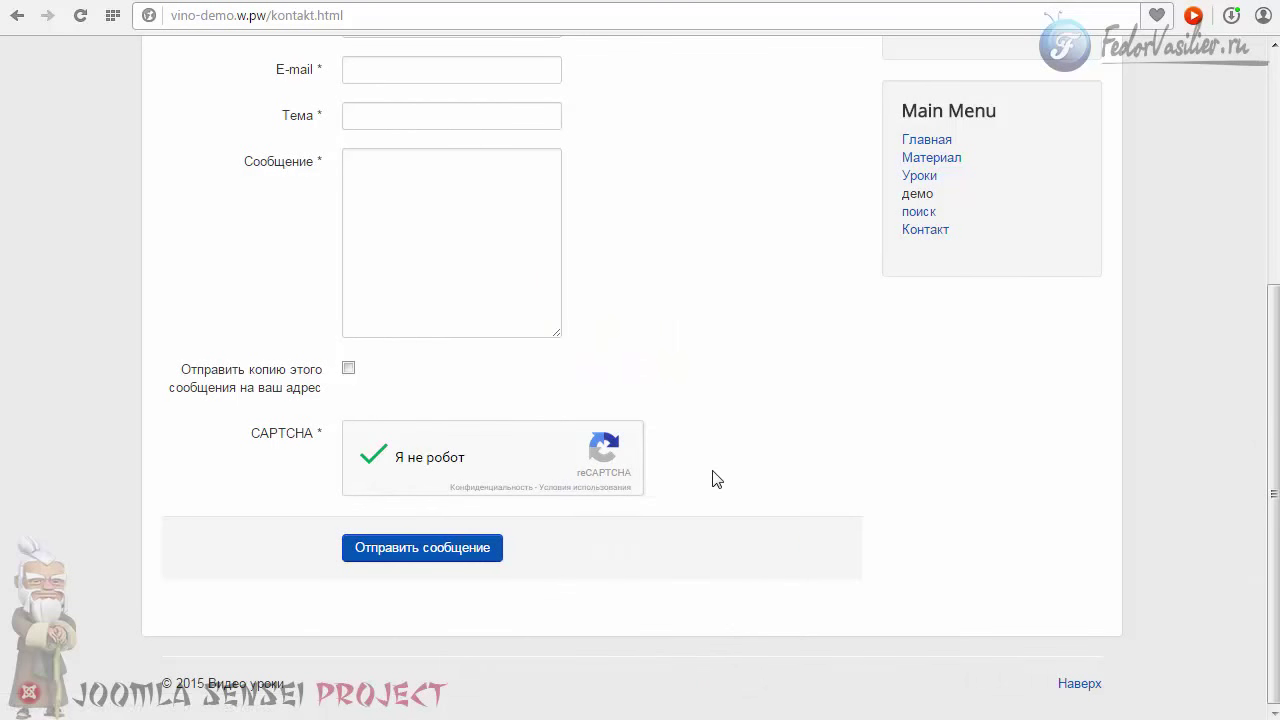
{"action": "scroll", "coordinate": [711, 477], "scroll_direction": "up", "scroll_amount": 1}
{"action": "scroll", "coordinate": [711, 477], "scroll_direction": "down", "scroll_amount": 1}
{"action": "scroll", "coordinate": [443, 486], "scroll_direction": "up", "scroll_amount": 3}
{"action": "scroll", "coordinate": [443, 486], "scroll_direction": "down", "scroll_amount": 2}
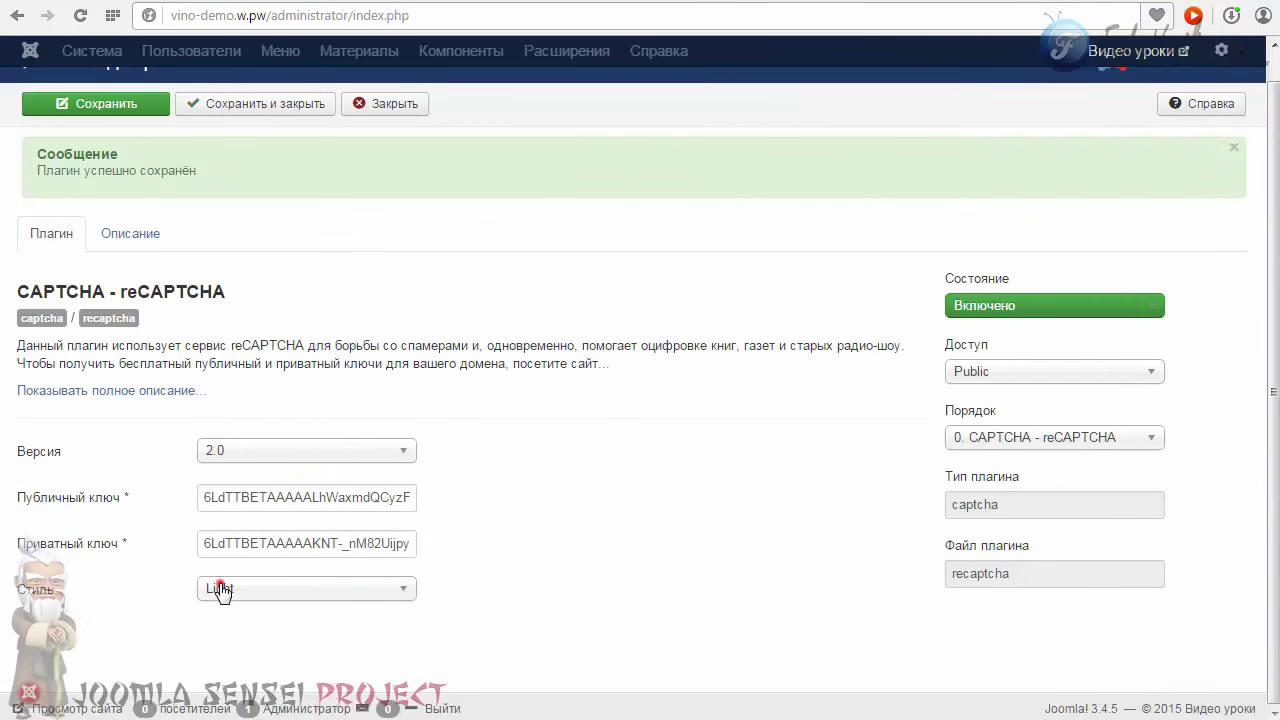
In the administrator, set the reCAPTCHA plugin's Стиль to Dark and save the plugin
{"action": "left_click", "coordinate": [214, 588]}
{"action": "left_click", "coordinate": [218, 642]}
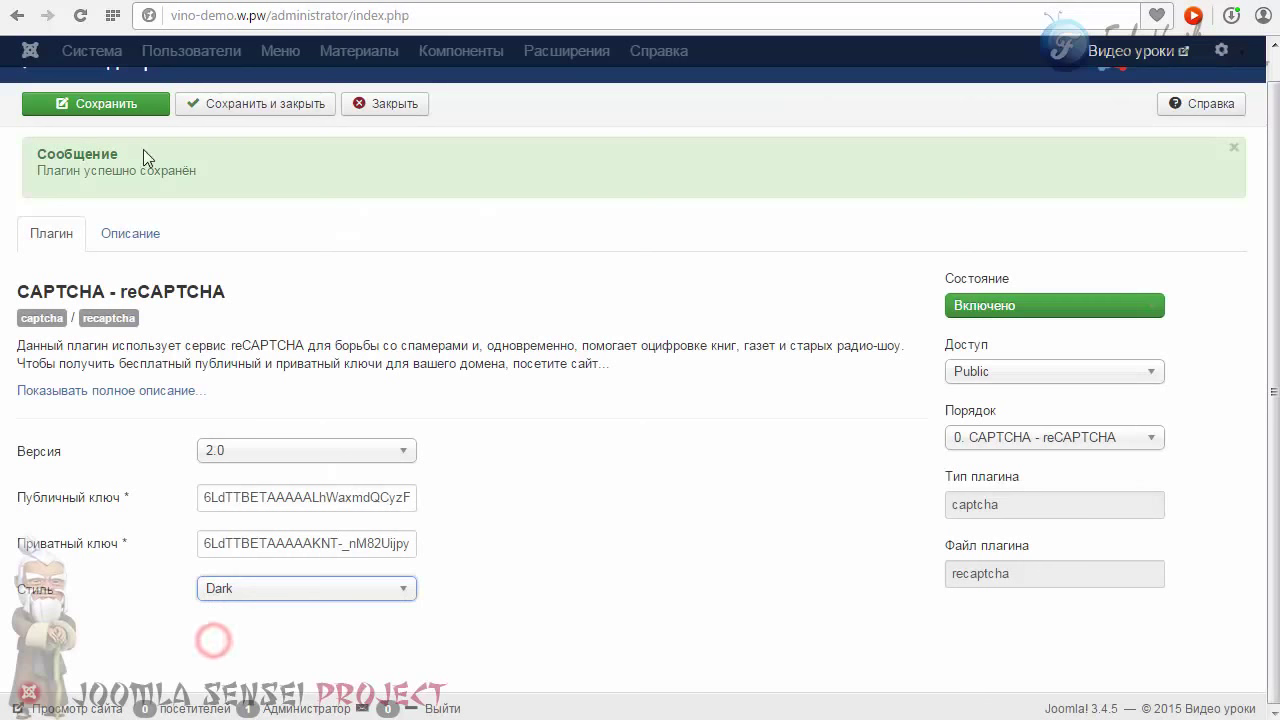
{"action": "left_click", "coordinate": [140, 106]}
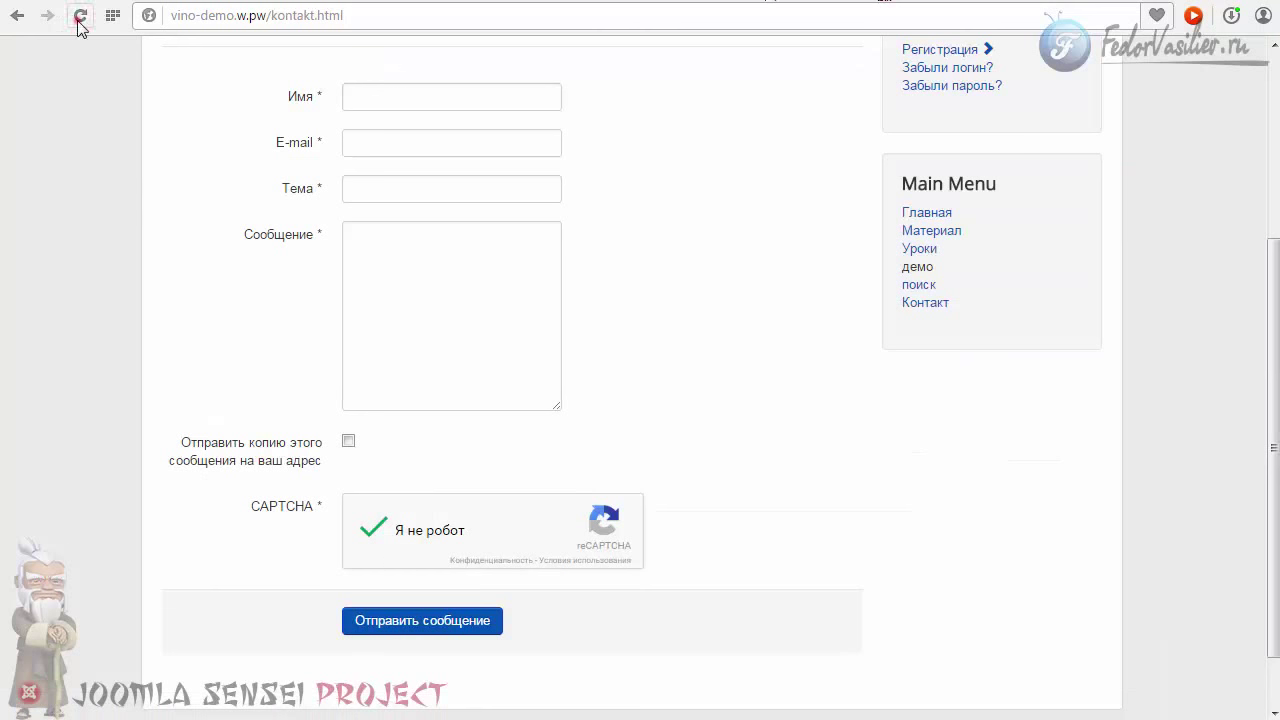
Reload the public contact page and check how the Dark style looks on the feedback form's CAPTCHA
{"action": "left_click", "coordinate": [80, 16]}
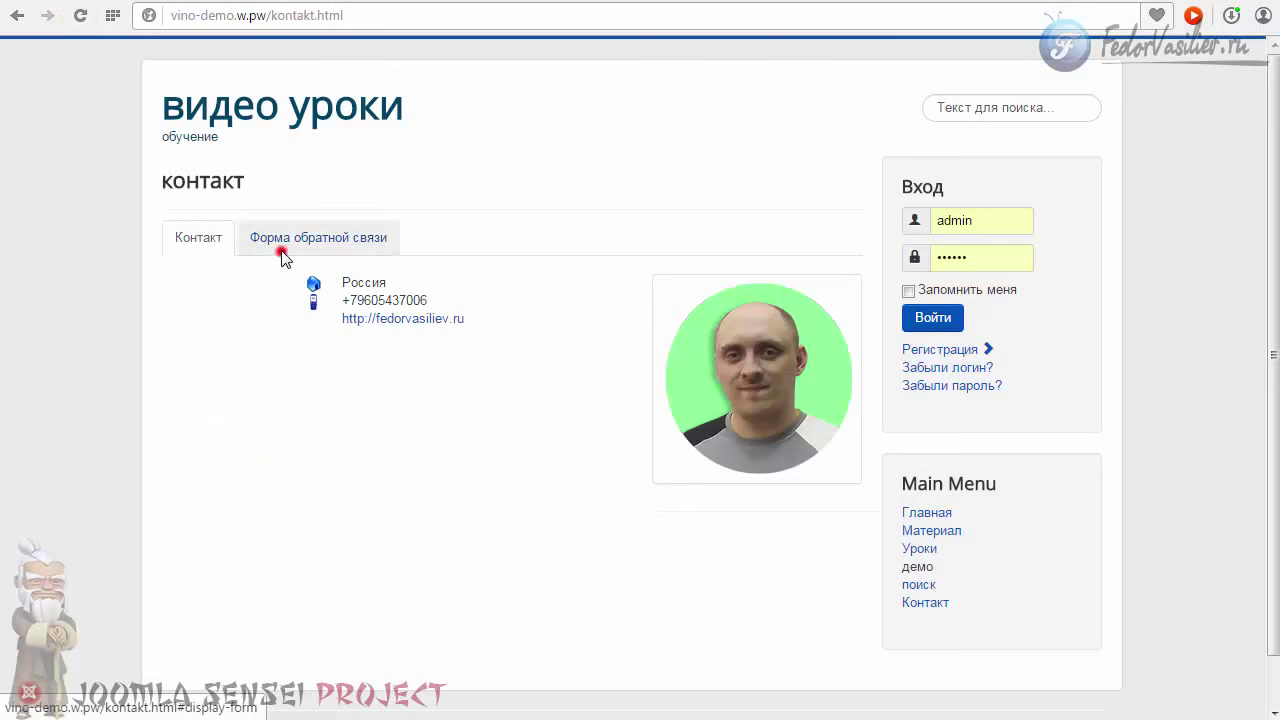
{"action": "left_click", "coordinate": [281, 253]}
{"action": "left_click", "coordinate": [370, 456]}
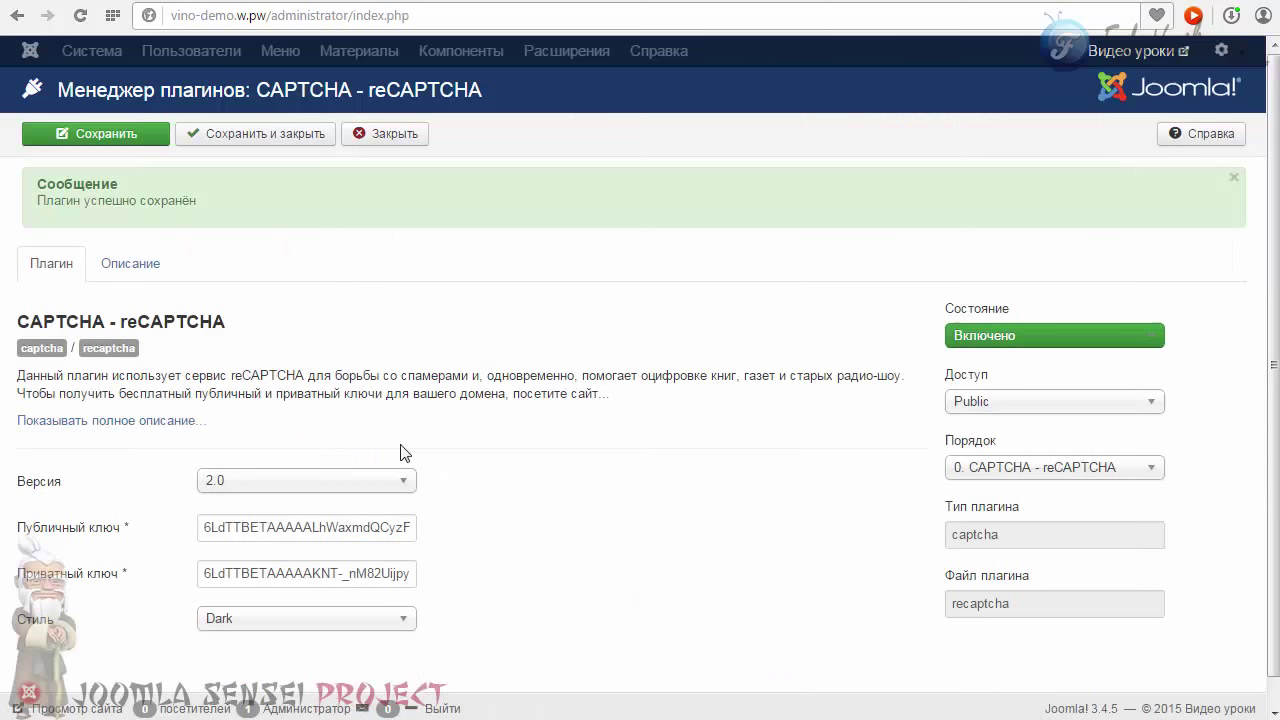
Set the reCAPTCHA plugin's Стиль back to Light, then save and close the plugin
{"action": "scroll", "coordinate": [400, 453], "scroll_direction": "down", "scroll_amount": 1}
{"action": "left_click", "coordinate": [247, 597]}
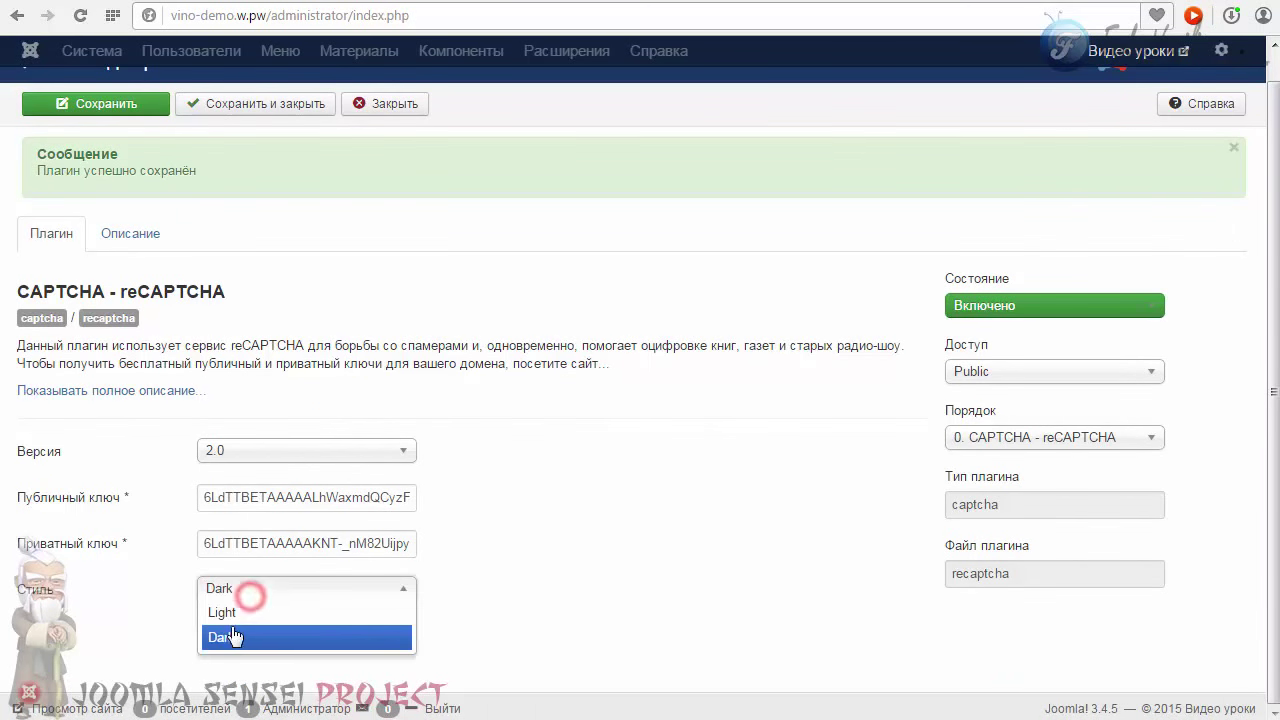
{"action": "left_click", "coordinate": [232, 614]}
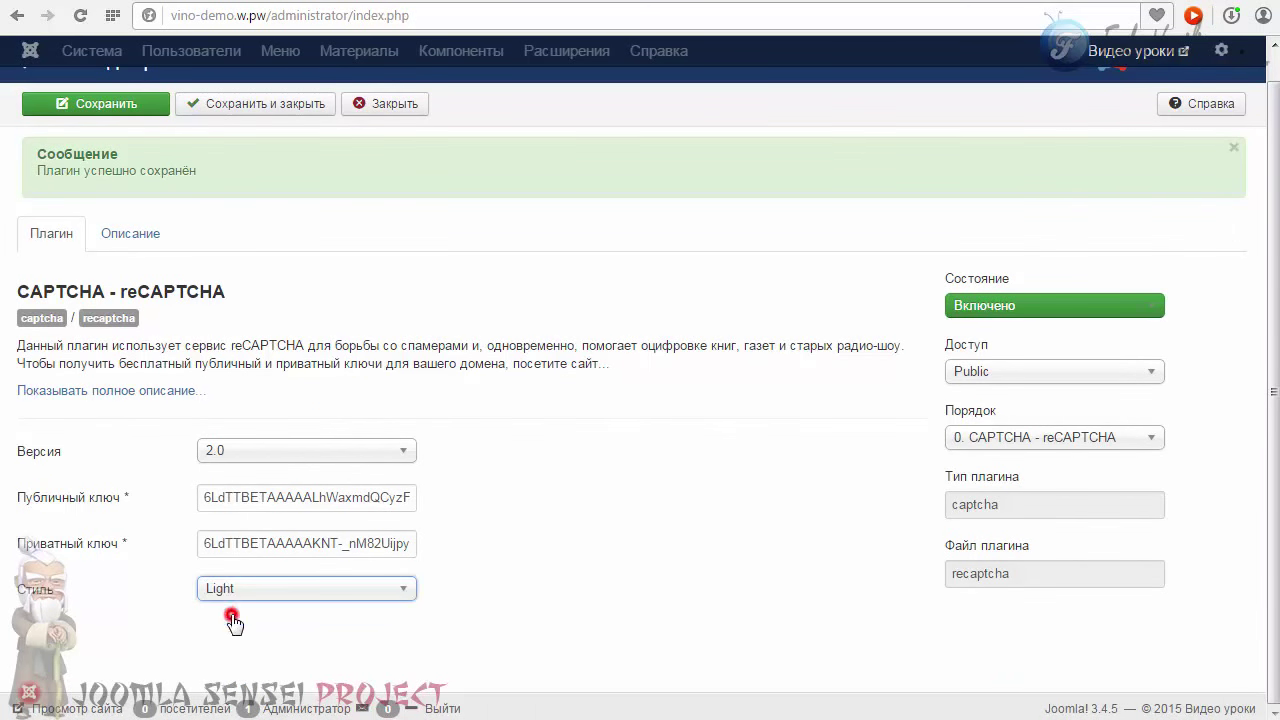
{"action": "left_click", "coordinate": [248, 106]}
Open the Регистрация page from the public site's login block and check its form for a CAPTCHA field
{"action": "scroll", "coordinate": [720, 349], "scroll_direction": "up", "scroll_amount": 3}
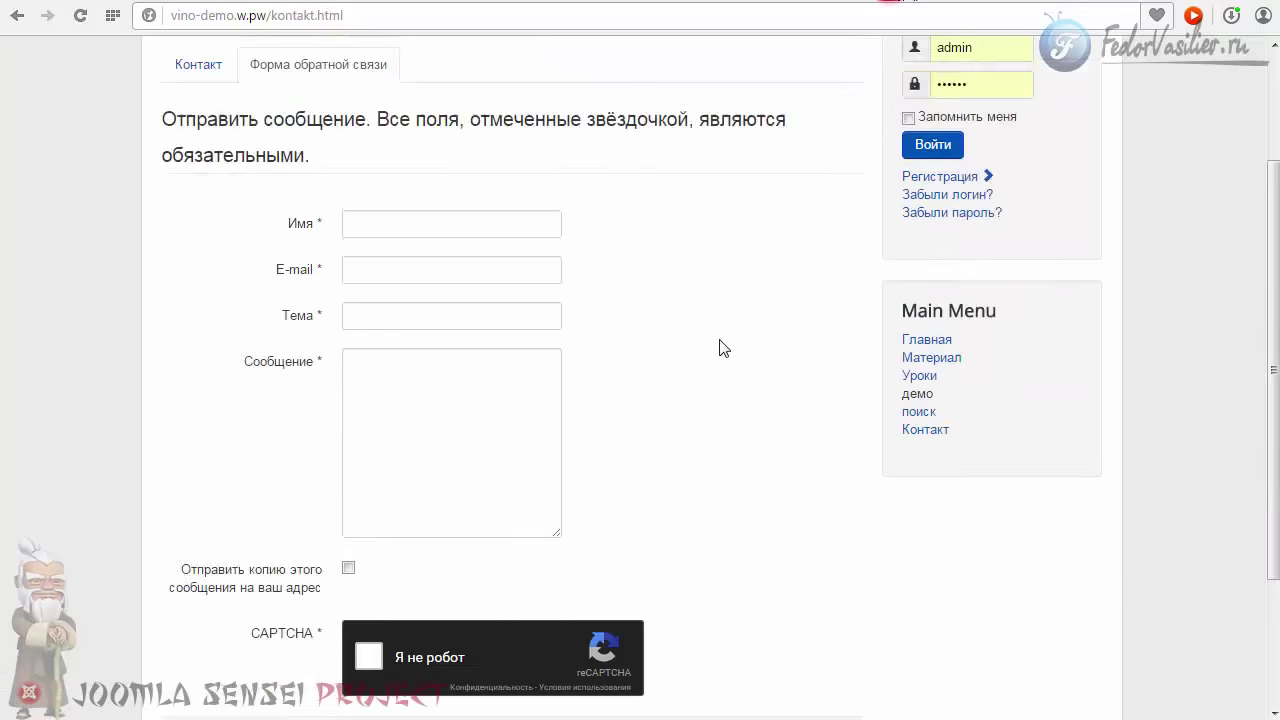
{"action": "left_click", "coordinate": [935, 280]}
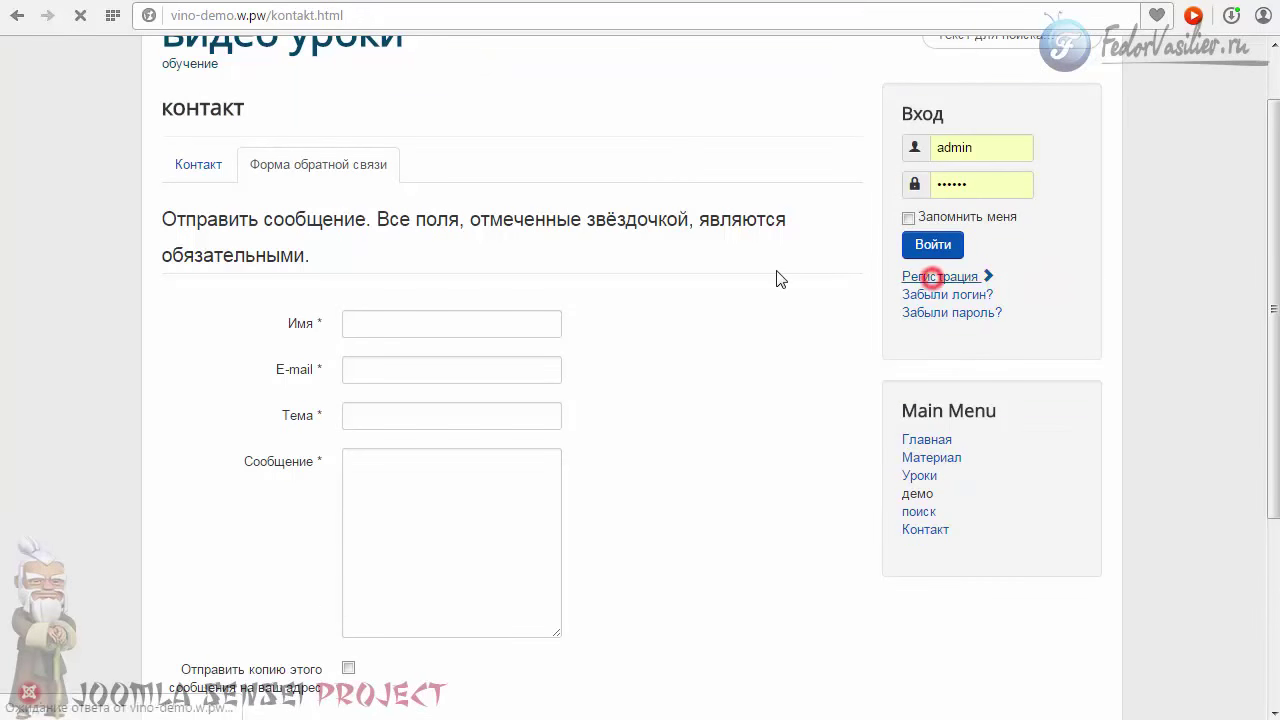
{"action": "scroll", "coordinate": [706, 337], "scroll_direction": "down", "scroll_amount": 3}
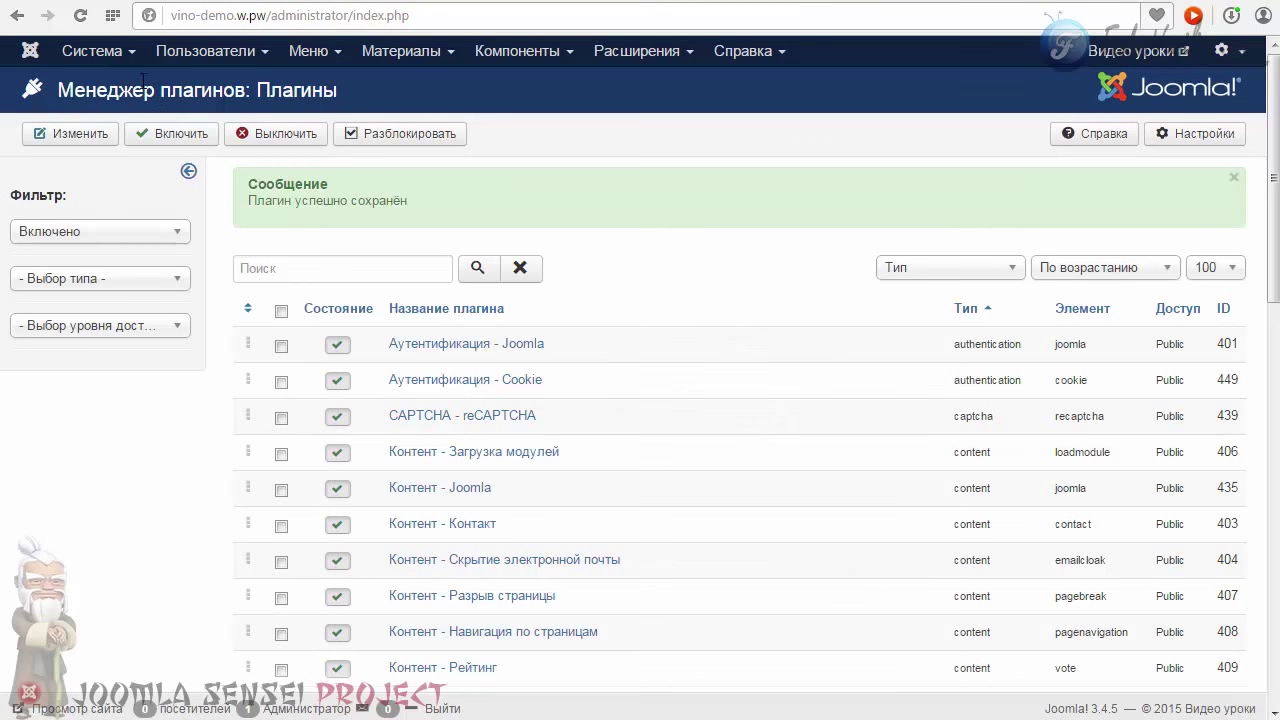
In Joomla's Общие настройки, set CAPTCHA (по умолчанию) to CAPTCHA - reCAPTCHA, then save and close the settings
{"action": "left_click", "coordinate": [110, 52]}
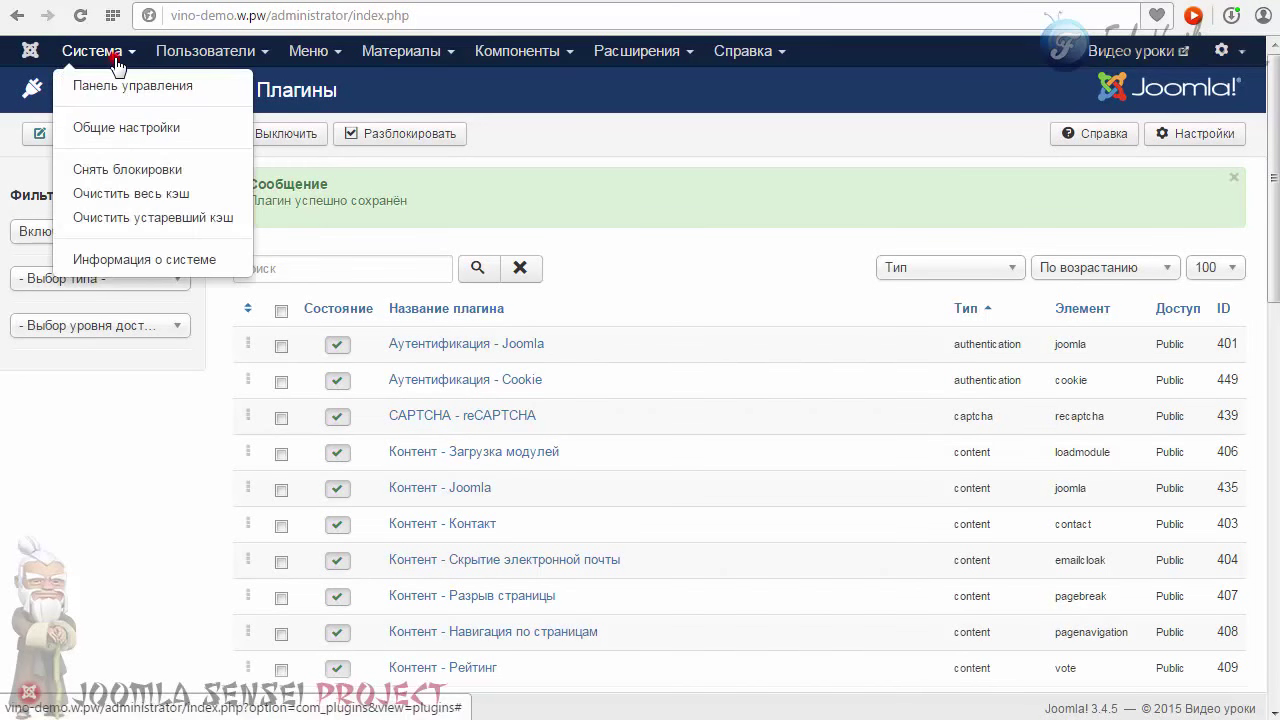
{"action": "left_click", "coordinate": [146, 128]}
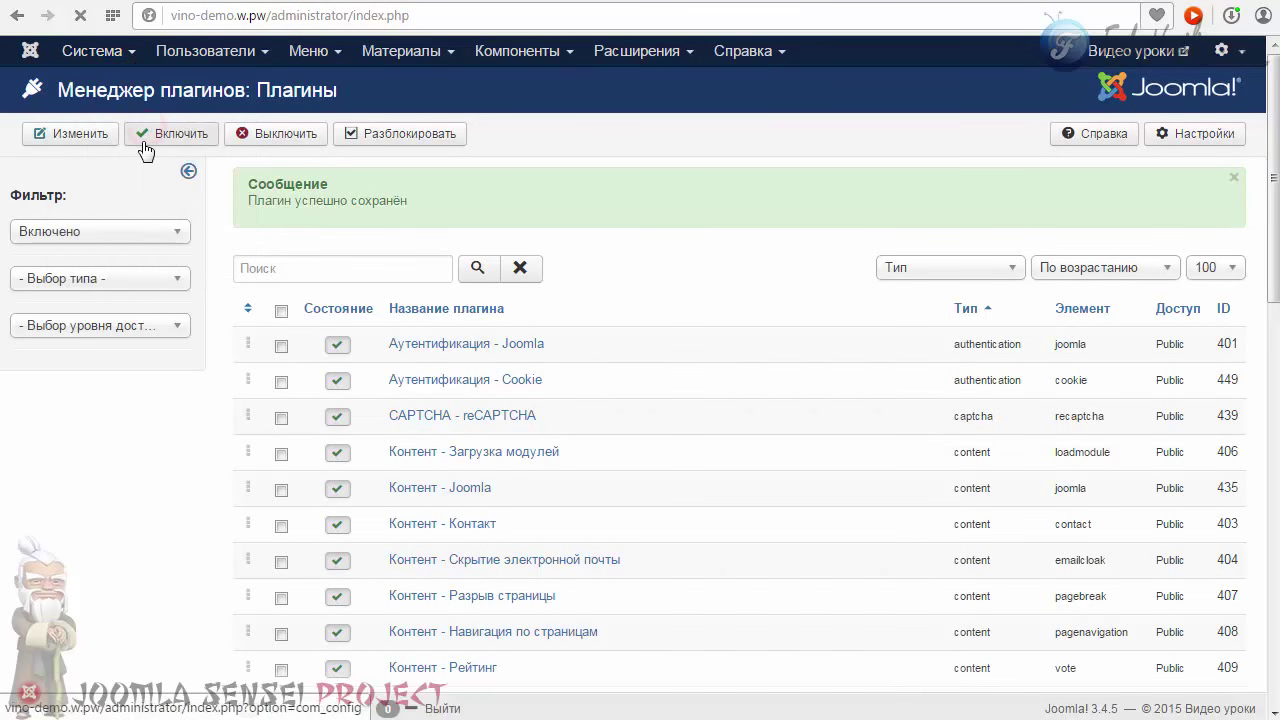
{"action": "scroll", "coordinate": [640, 400], "scroll_direction": "down", "scroll_amount": 1}
{"action": "scroll", "coordinate": [1151, 286], "scroll_direction": "up", "scroll_amount": 1}
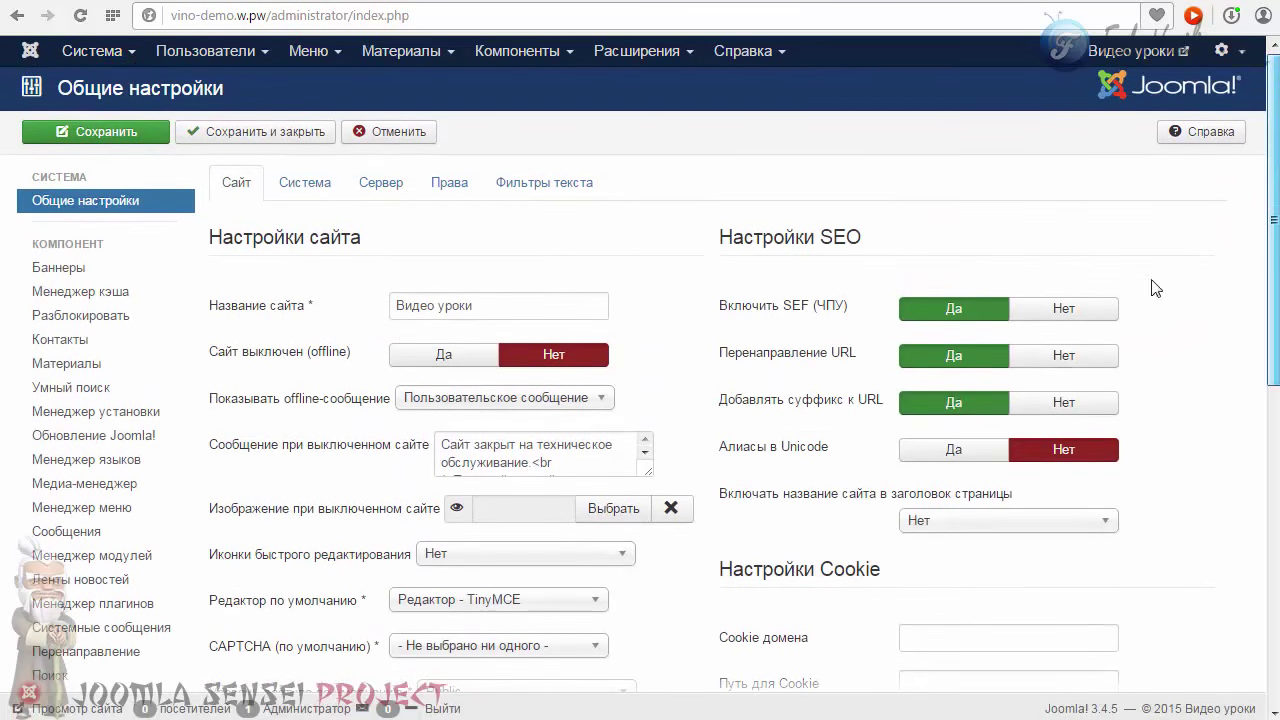
{"action": "left_click_drag", "start_coordinate": [1275, 340], "coordinate": [1275, 550]}
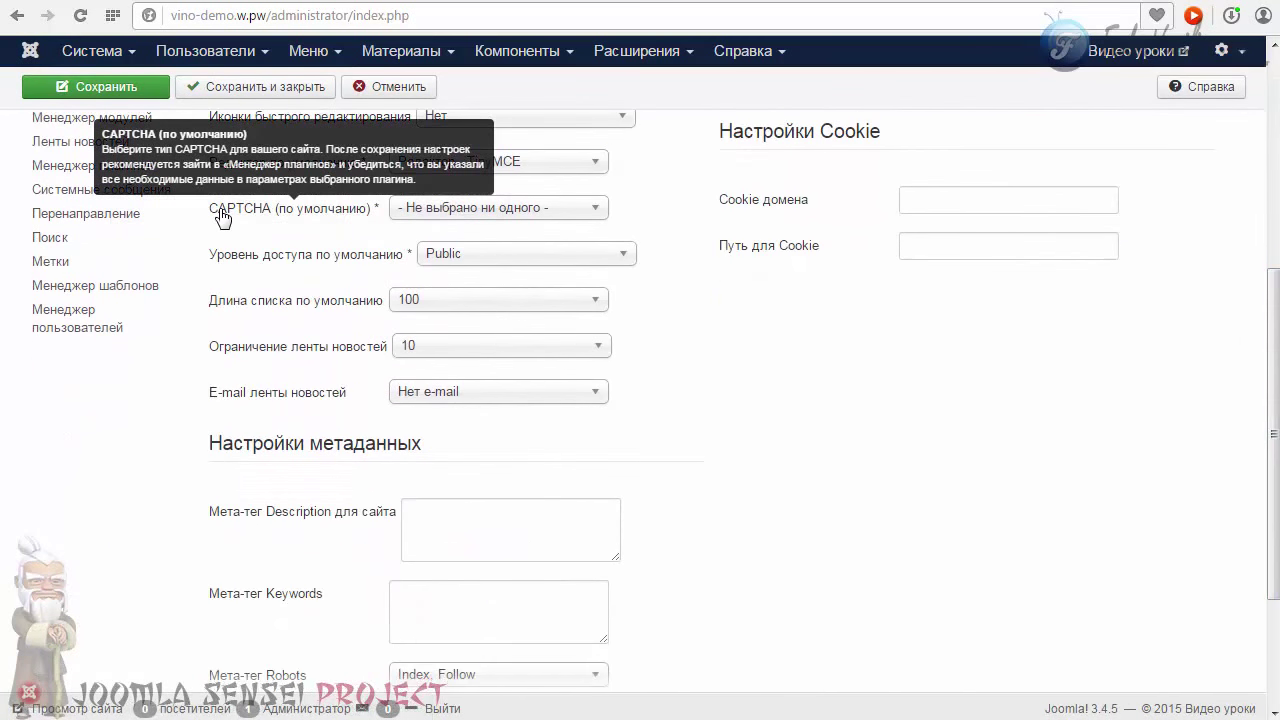
{"action": "left_click", "coordinate": [476, 209]}
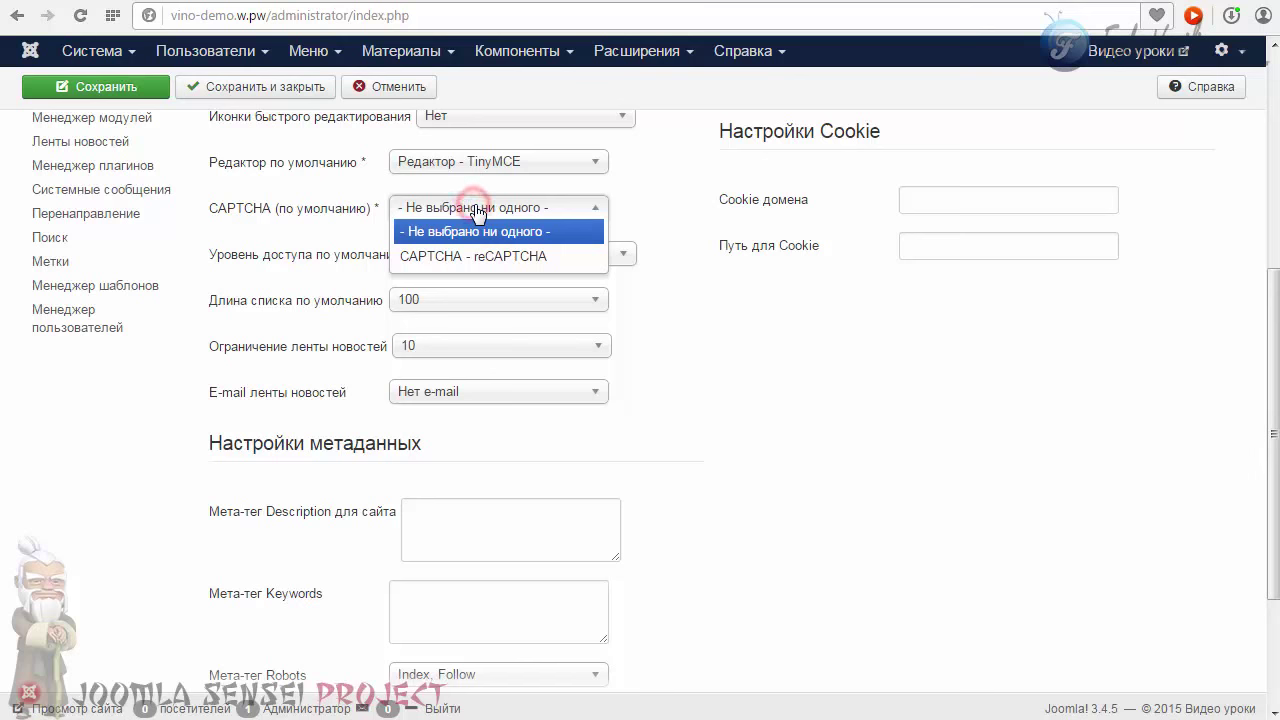
{"action": "left_click", "coordinate": [431, 258]}
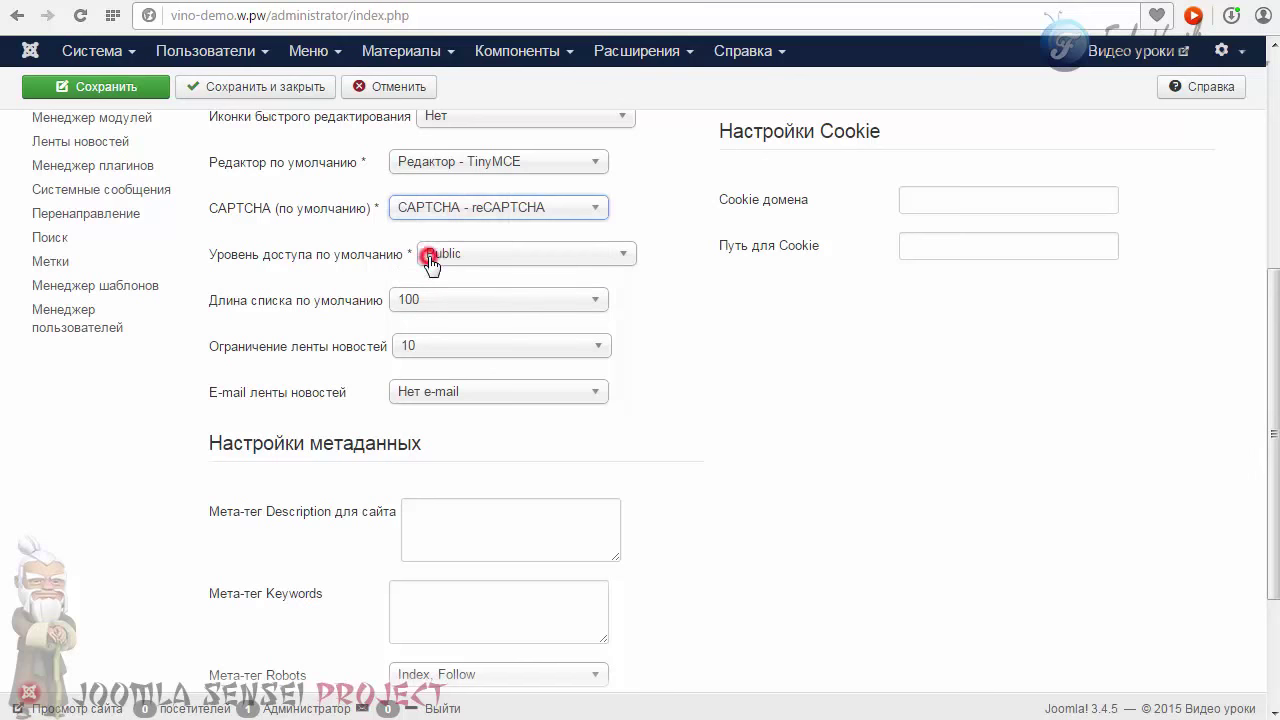
{"action": "left_click", "coordinate": [208, 88]}
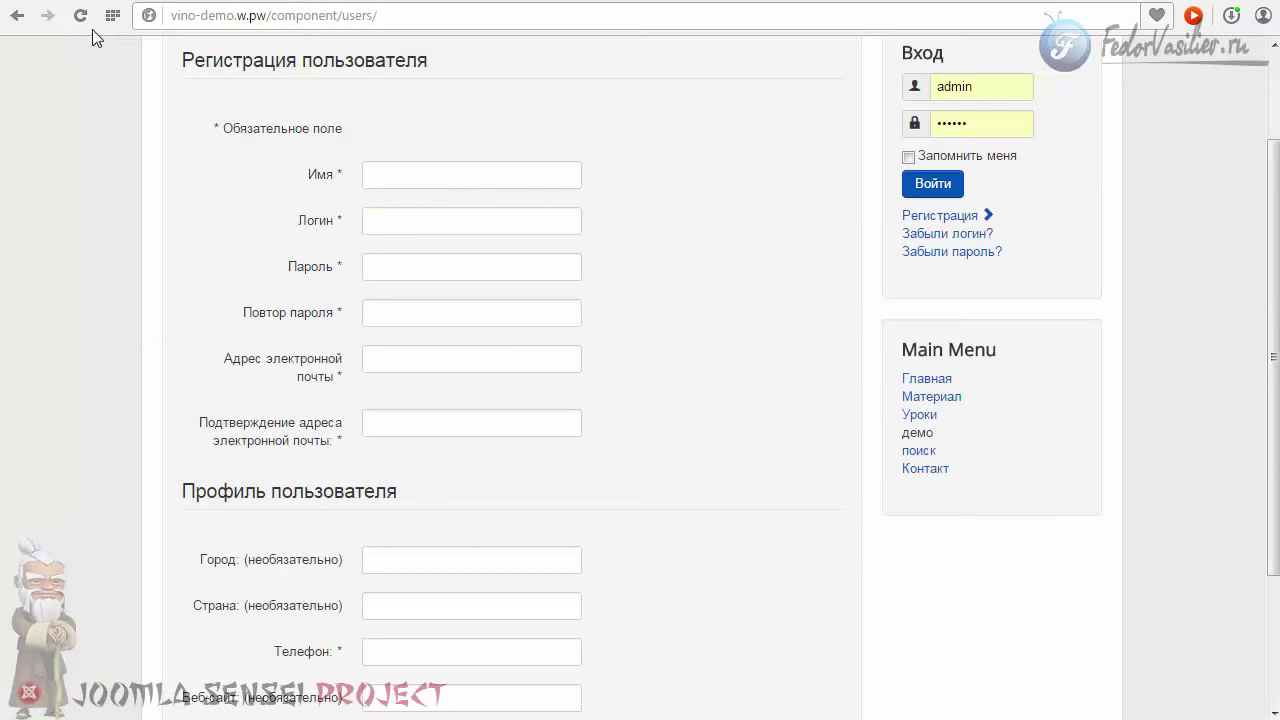
Reload the public registration page and check its form for the CAPTCHA field
{"action": "left_click", "coordinate": [80, 15]}
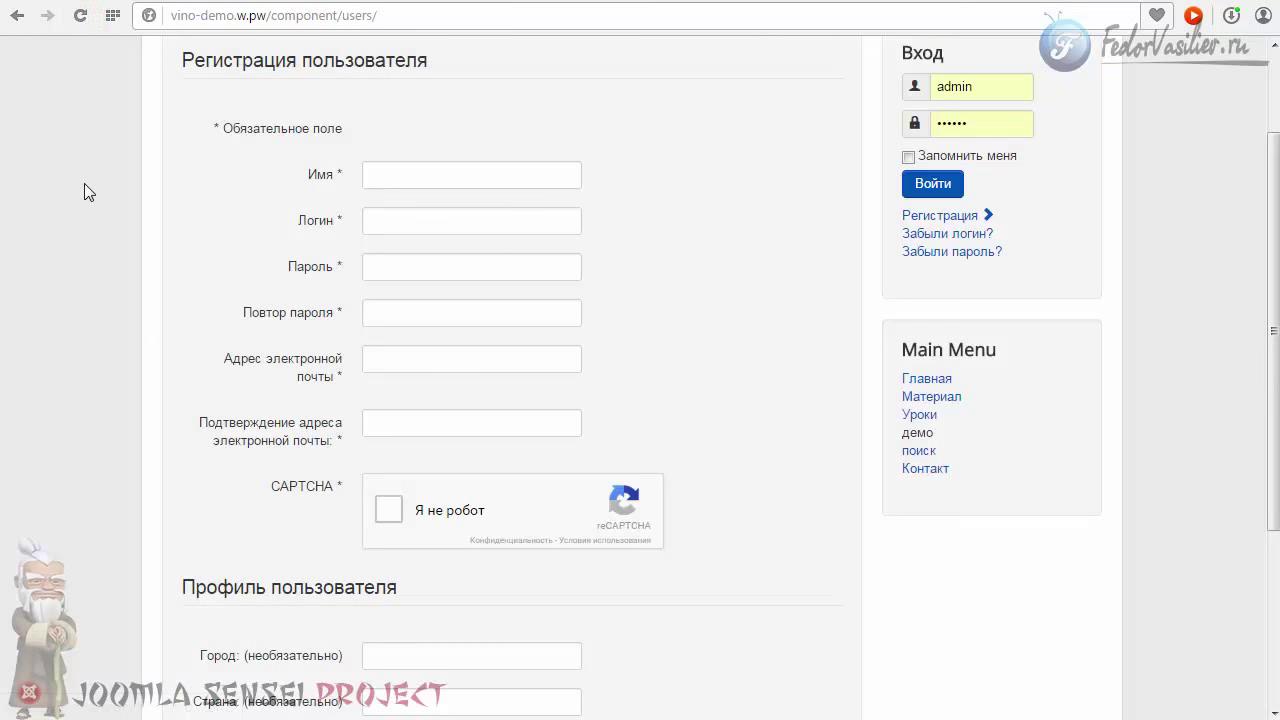
Look through the whole registration form, from the required account fields and CAPTCHA to the Город and Страна fields under Профиль пользователя
{"action": "scroll", "coordinate": [84, 183], "scroll_direction": "down", "scroll_amount": 1}
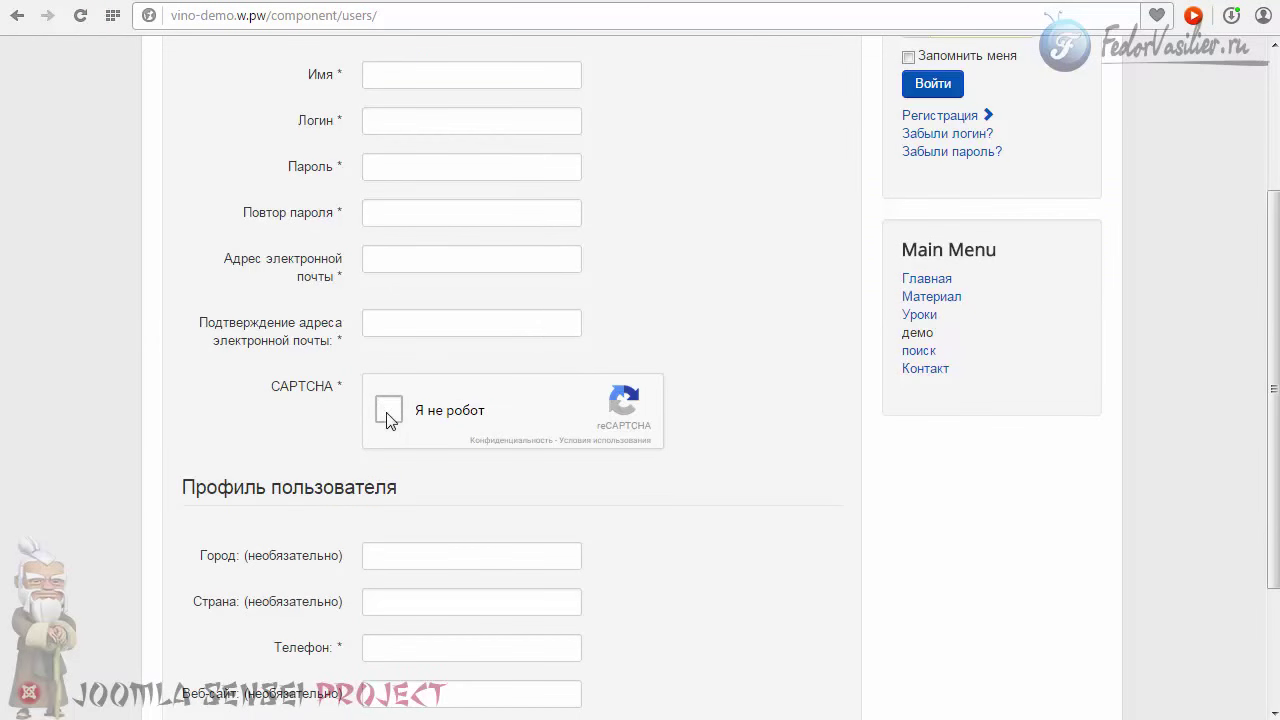
{"action": "scroll", "coordinate": [388, 418], "scroll_direction": "down", "scroll_amount": 2}
{"action": "scroll", "coordinate": [374, 234], "scroll_direction": "up", "scroll_amount": 3}
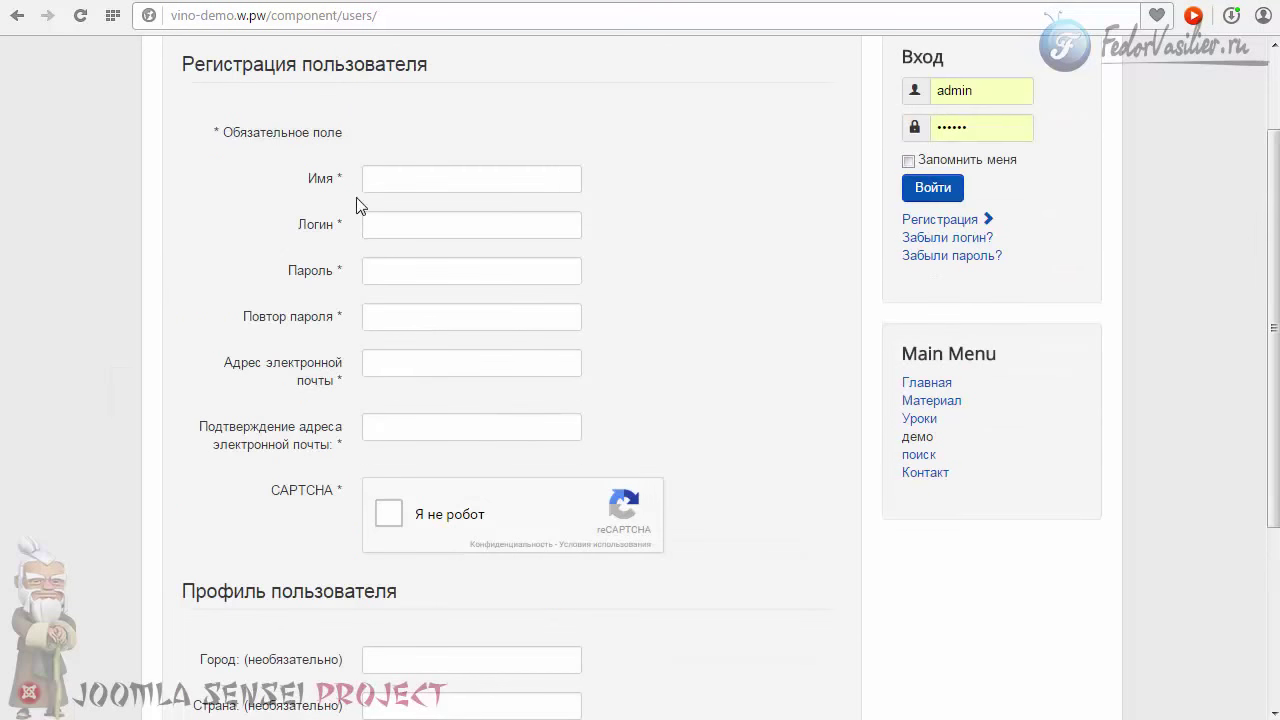
{"action": "scroll", "coordinate": [430, 318], "scroll_direction": "down", "scroll_amount": 3}
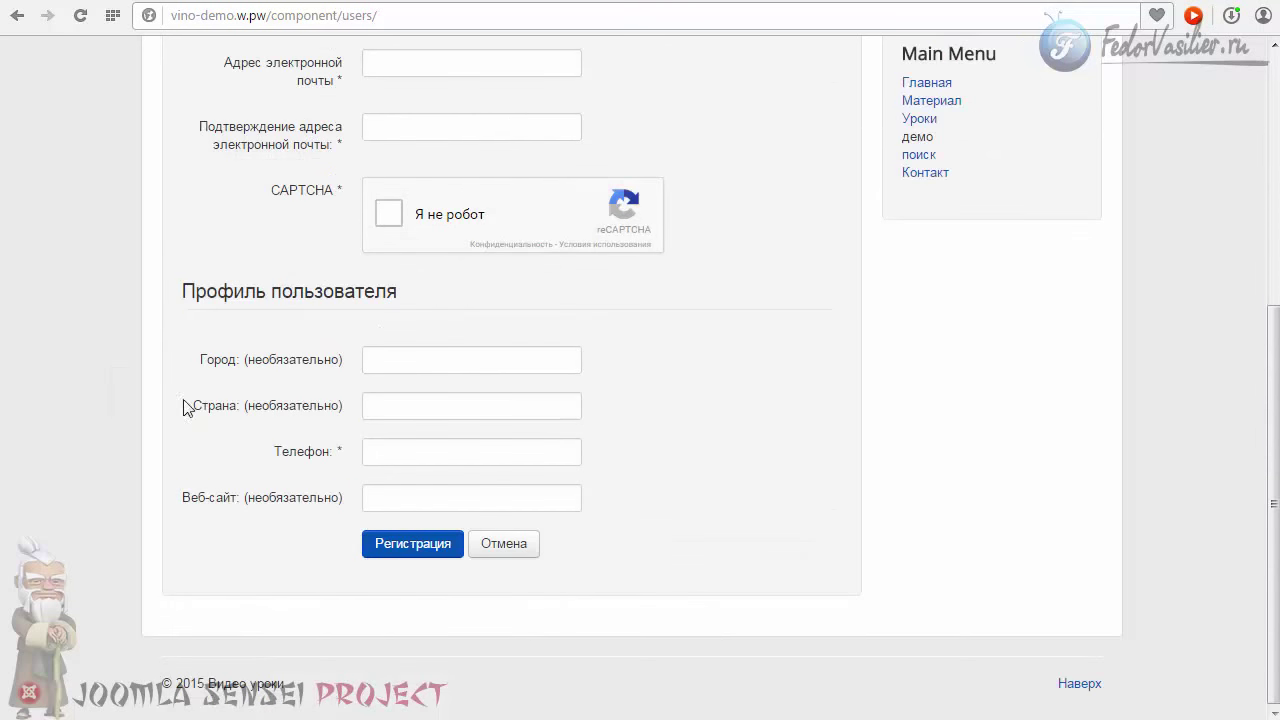
{"action": "left_click", "coordinate": [397, 358]}
{"action": "left_click", "coordinate": [391, 404]}
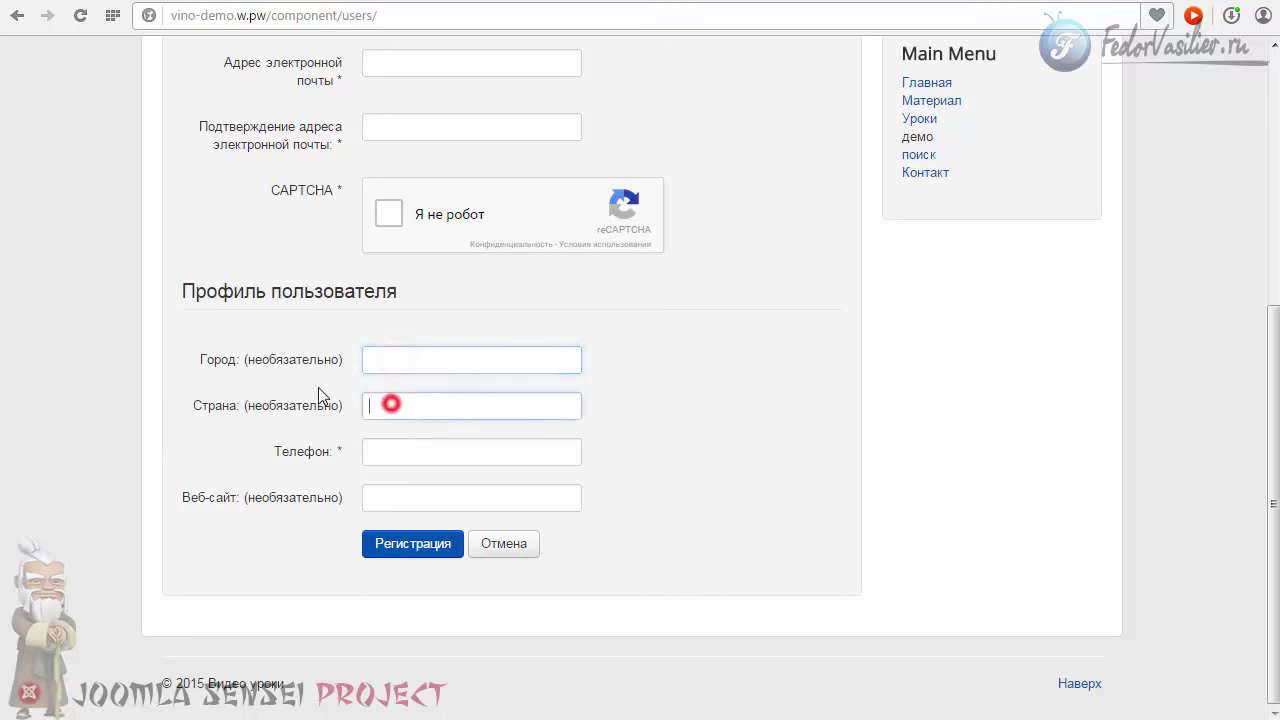
{"action": "scroll", "coordinate": [300, 370], "scroll_direction": "up", "scroll_amount": 3}
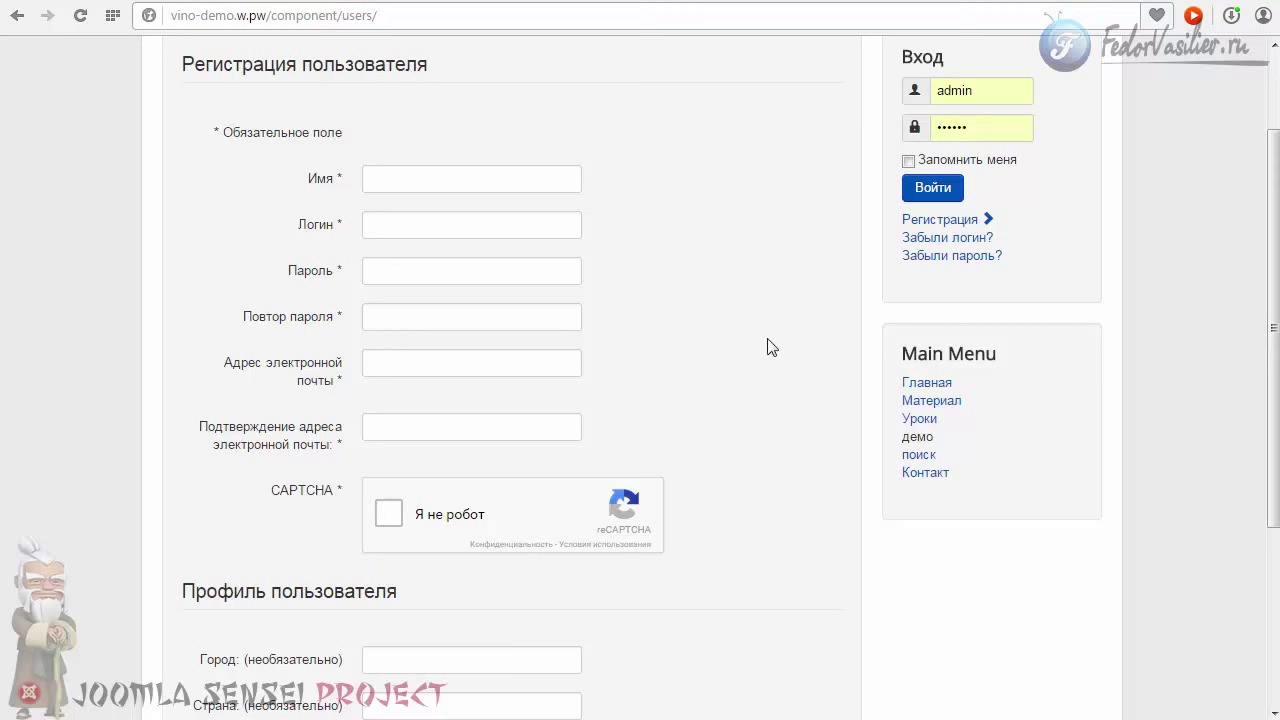
{"action": "scroll", "coordinate": [1268, 408], "scroll_direction": "up", "scroll_amount": 2}
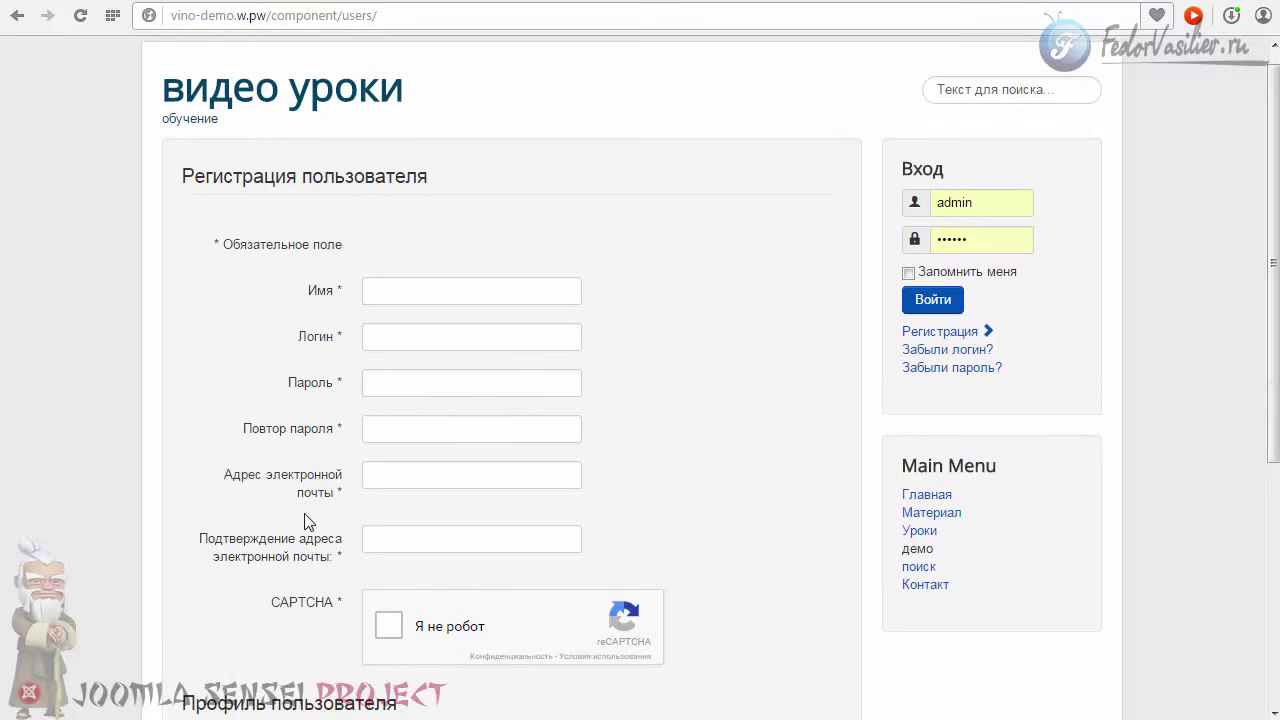